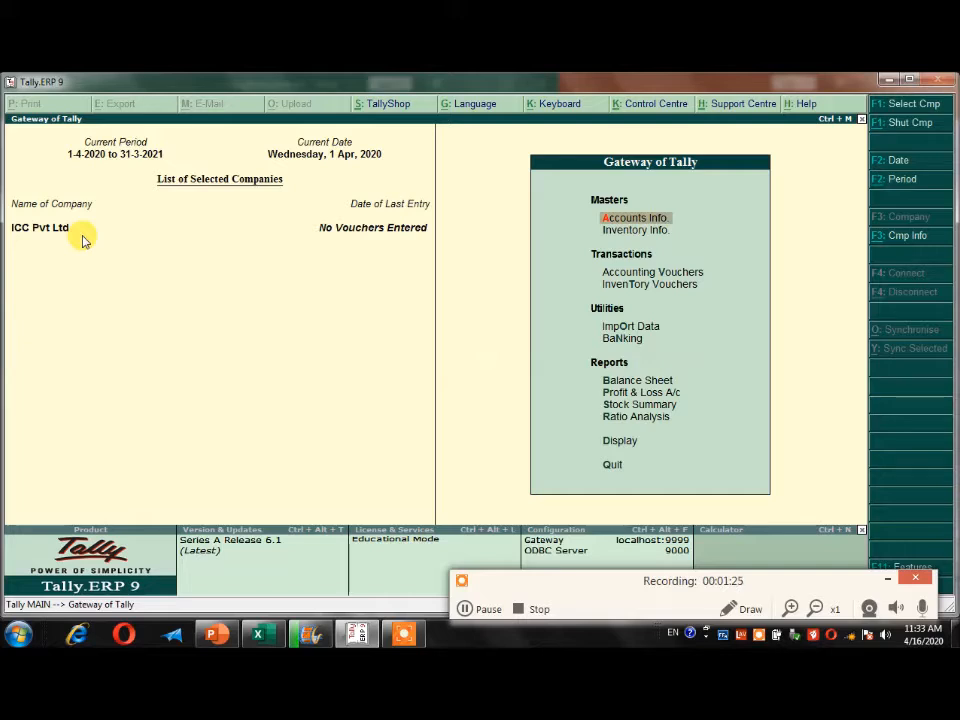
pyautogui.press('Return')
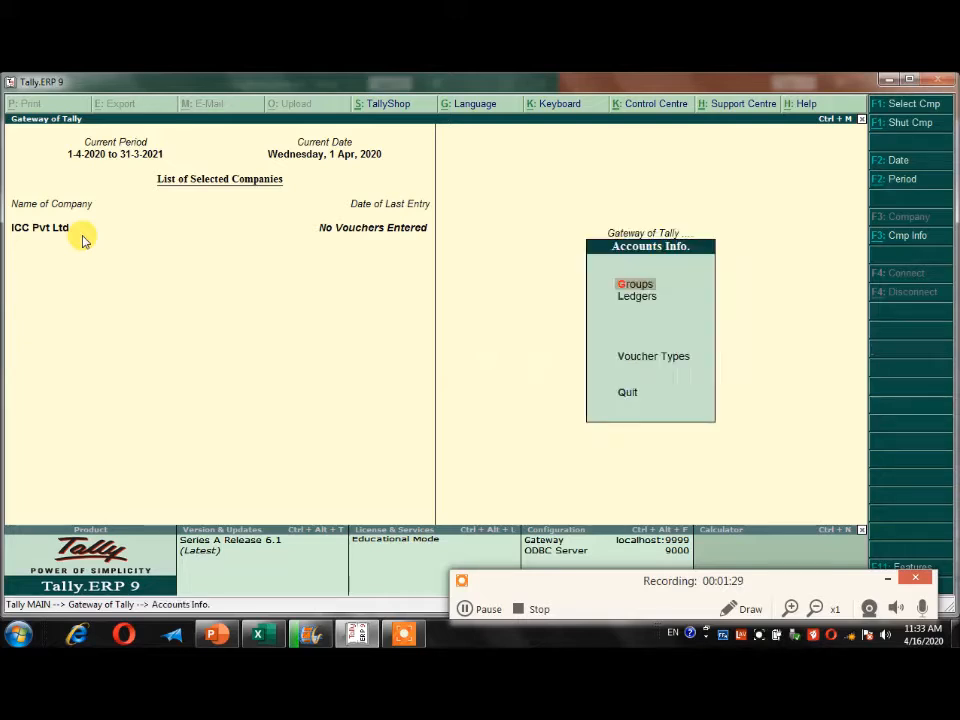
pyautogui.press('Down')
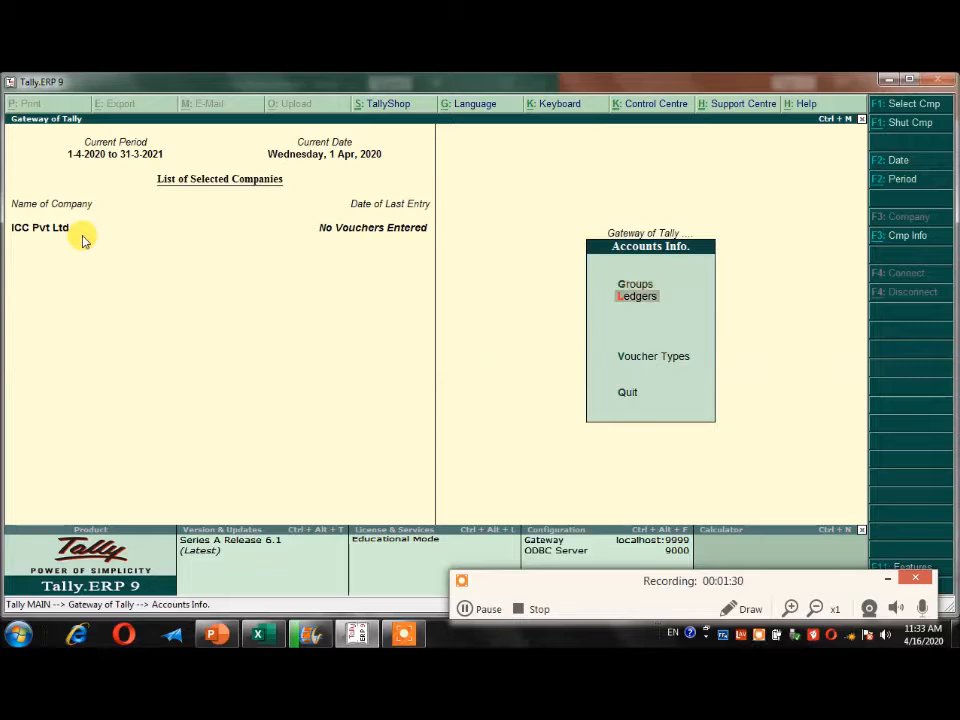
pyautogui.press('Escape')
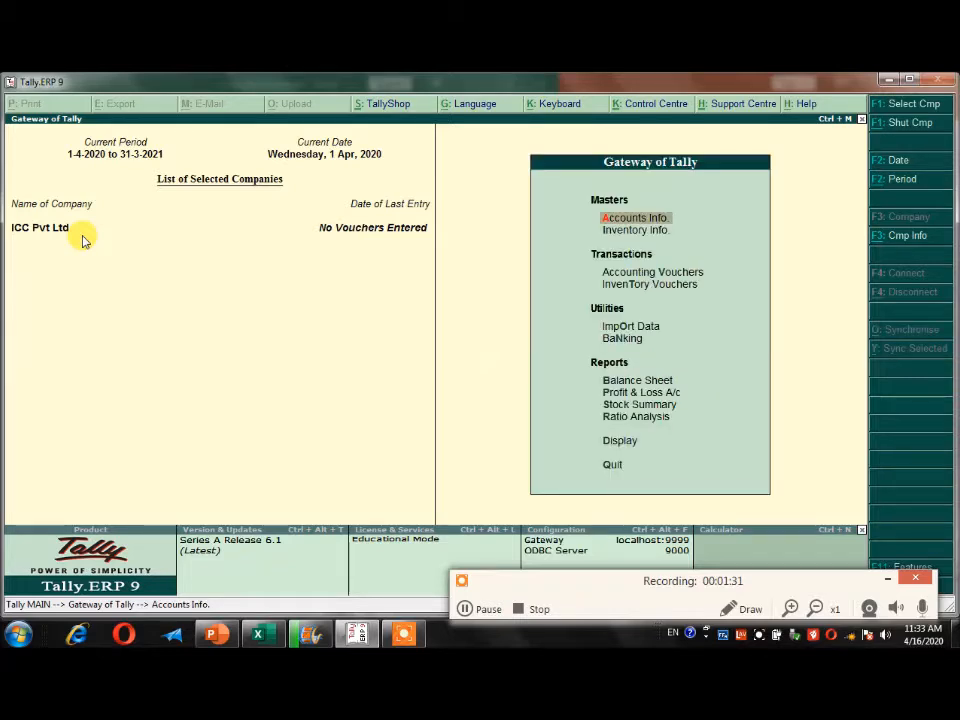
pyautogui.press('Return')
pyautogui.press('Down')
pyautogui.press('Return')
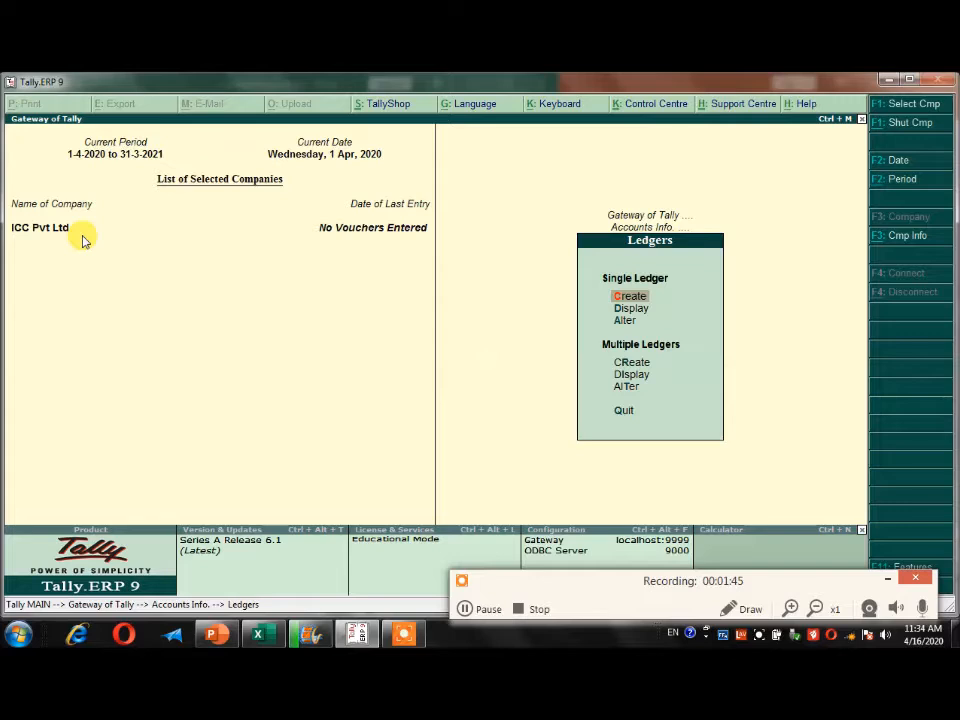
pyautogui.press('Escape')
pyautogui.press('Escape')
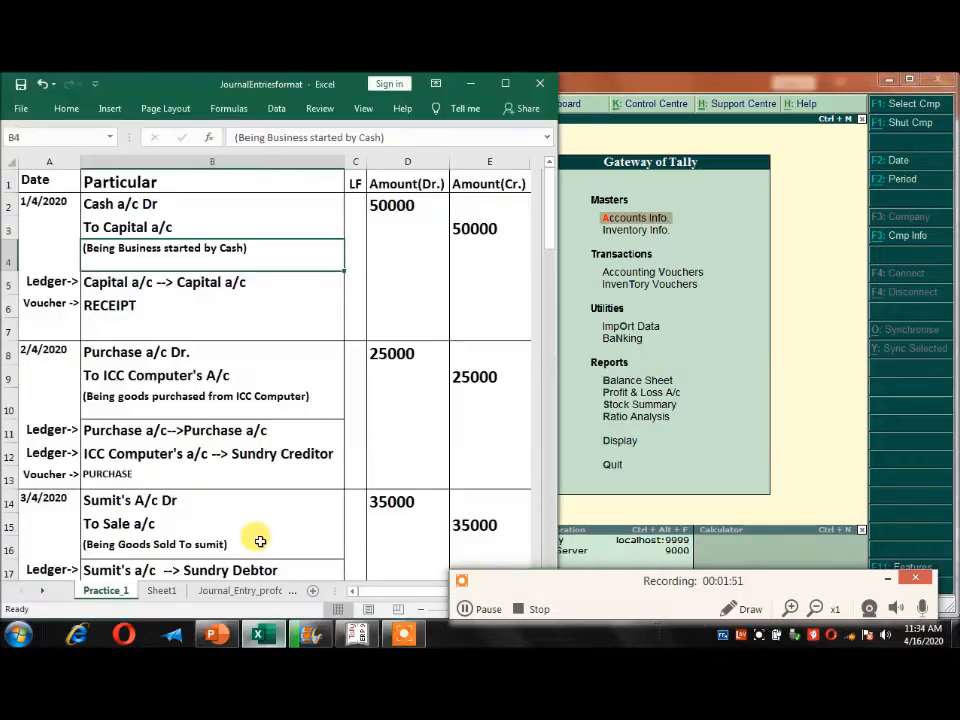
# Check the 1/4/2020 journal entry in the Excel sheet and start a Receipt accounting voucher for it in Tally.
pyautogui.click(108, 206)
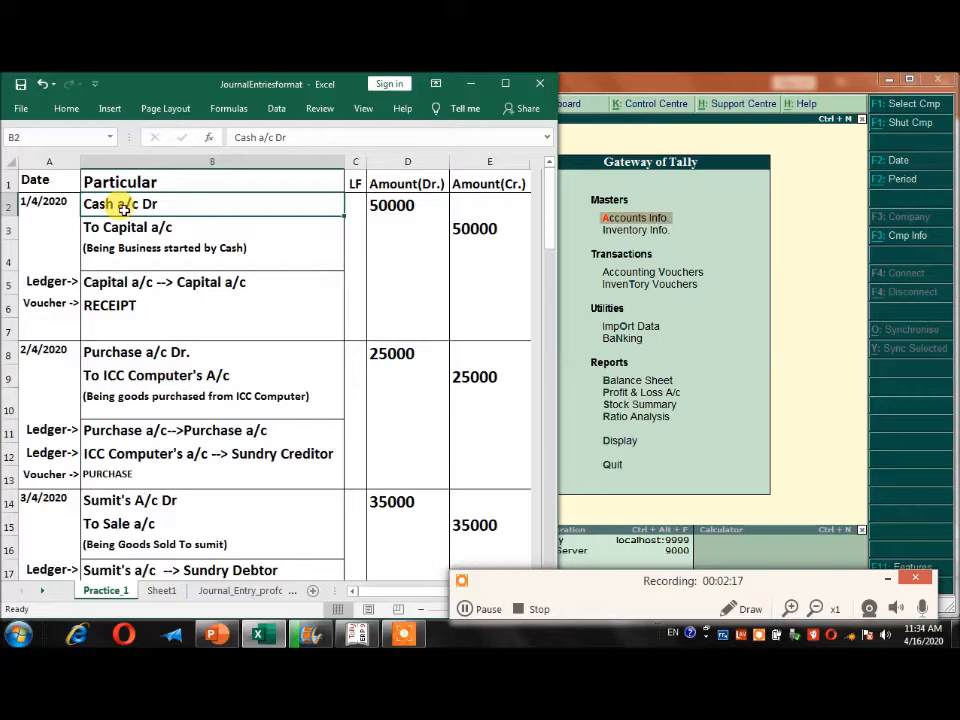
pyautogui.click(739, 321)
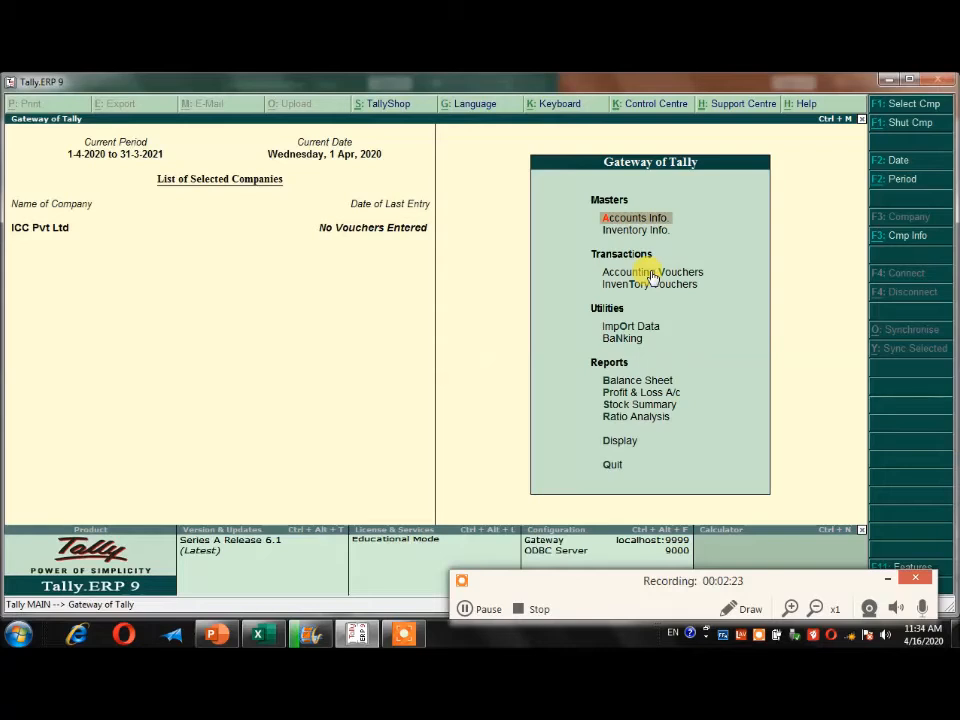
pyautogui.press('Down')
pyautogui.press('Down')
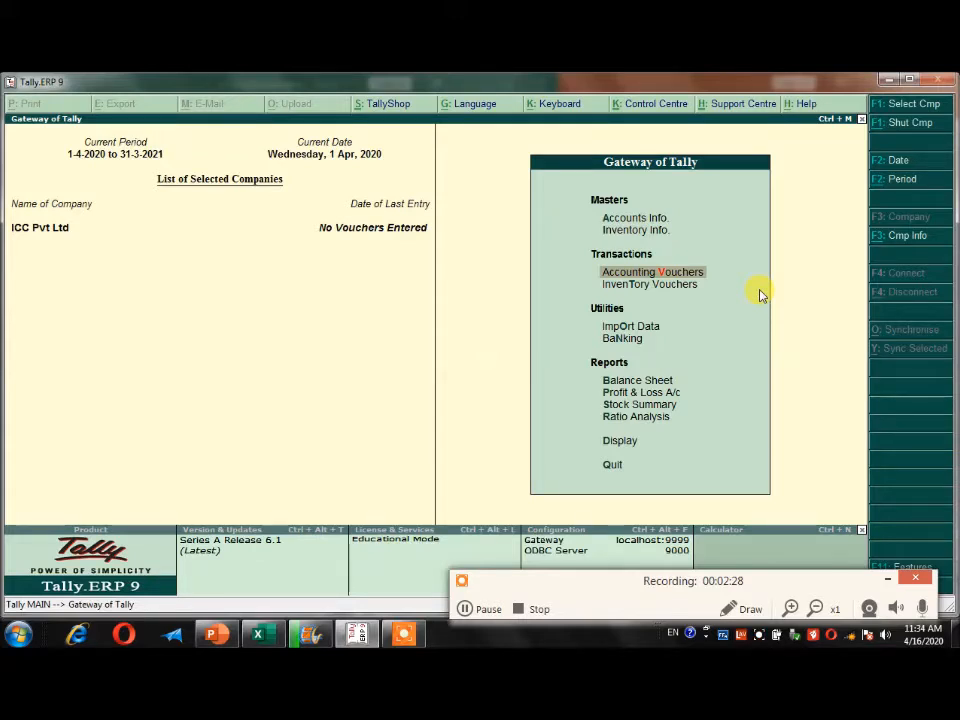
pyautogui.press('Return')
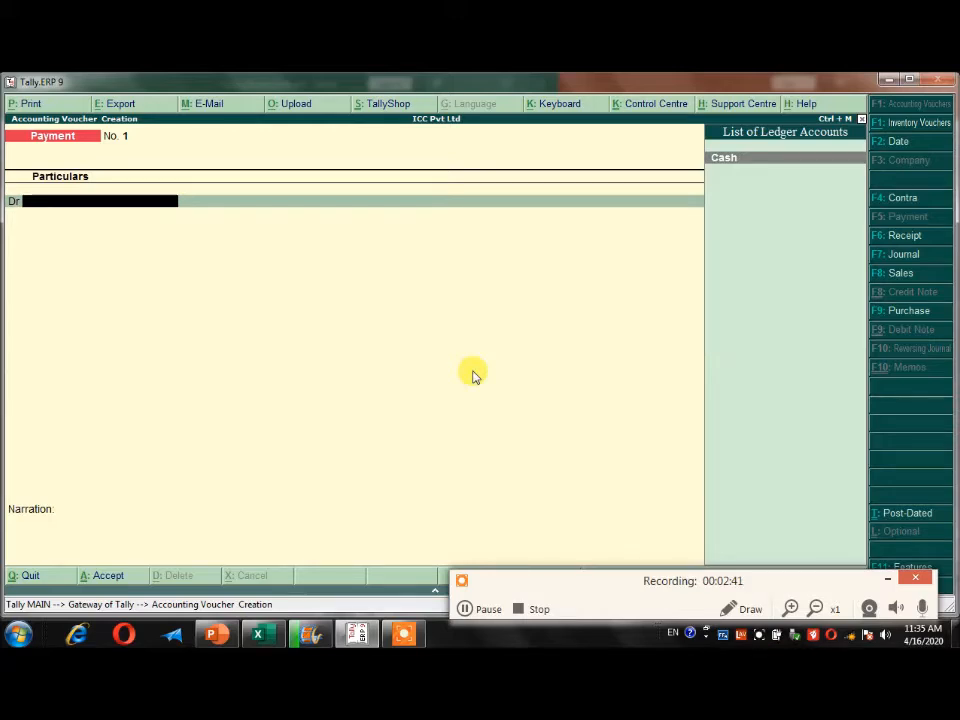
pyautogui.hotkey('alt', 'Tab')
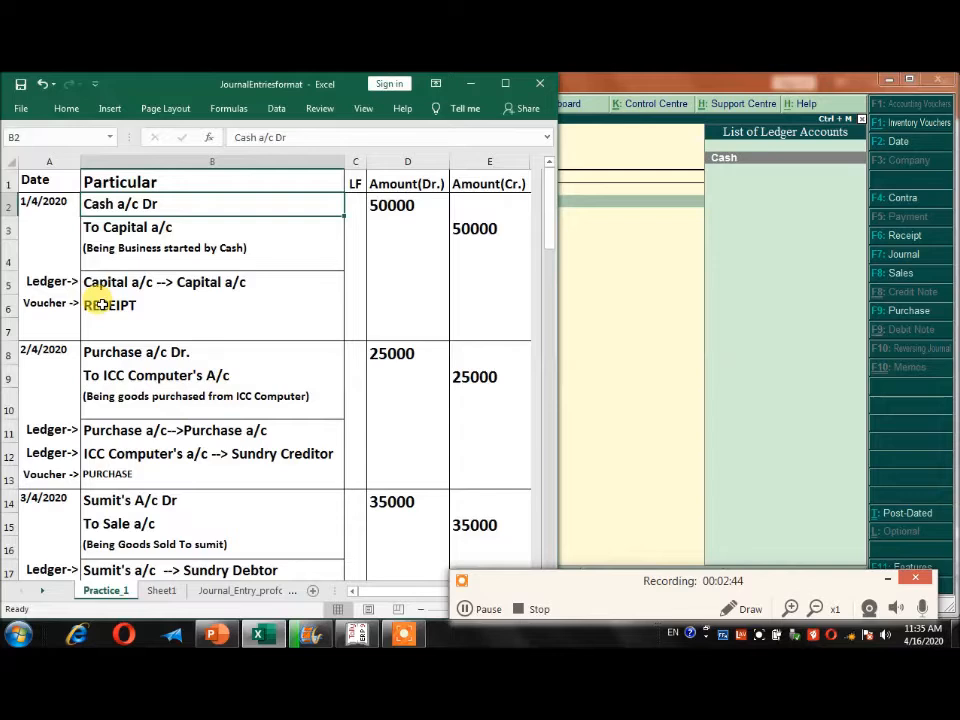
pyautogui.hotkey('alt', 'Tab')
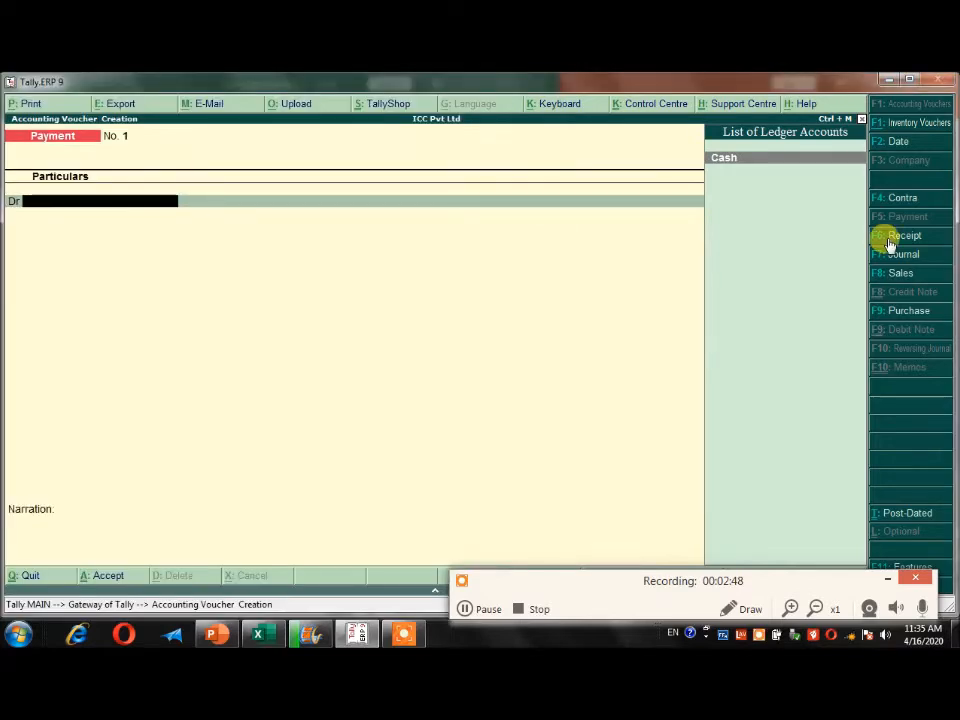
pyautogui.click(890, 242)
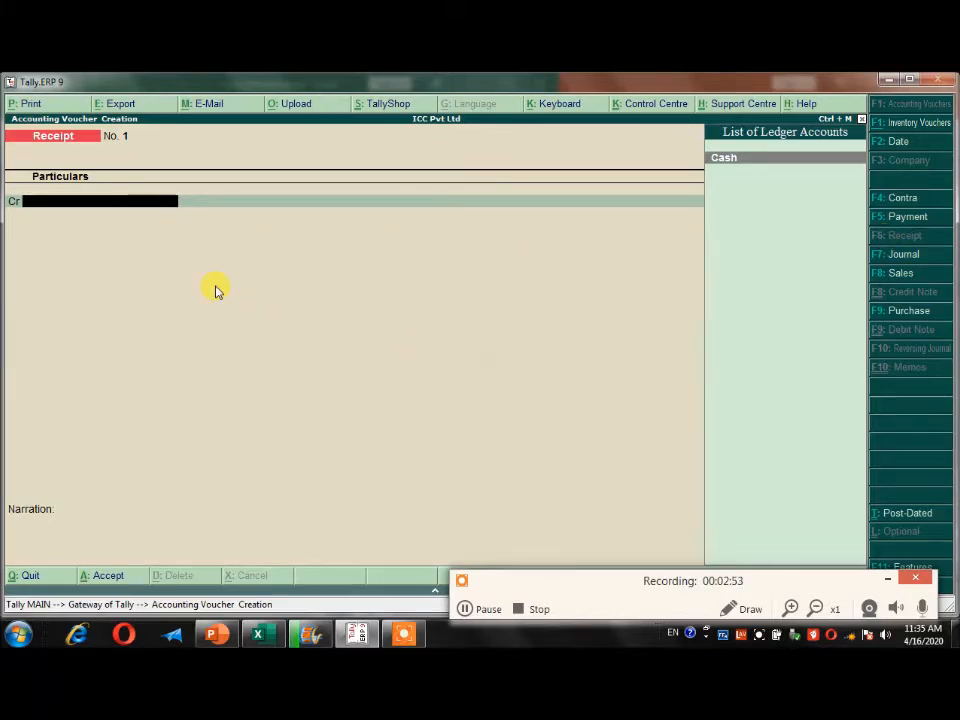
# Create a ledger named Capital A/c under Capital Account from the receipt's credit line, following the first journal entry in the Excel sheet.
pyautogui.hotkey('alt', 'Tab')
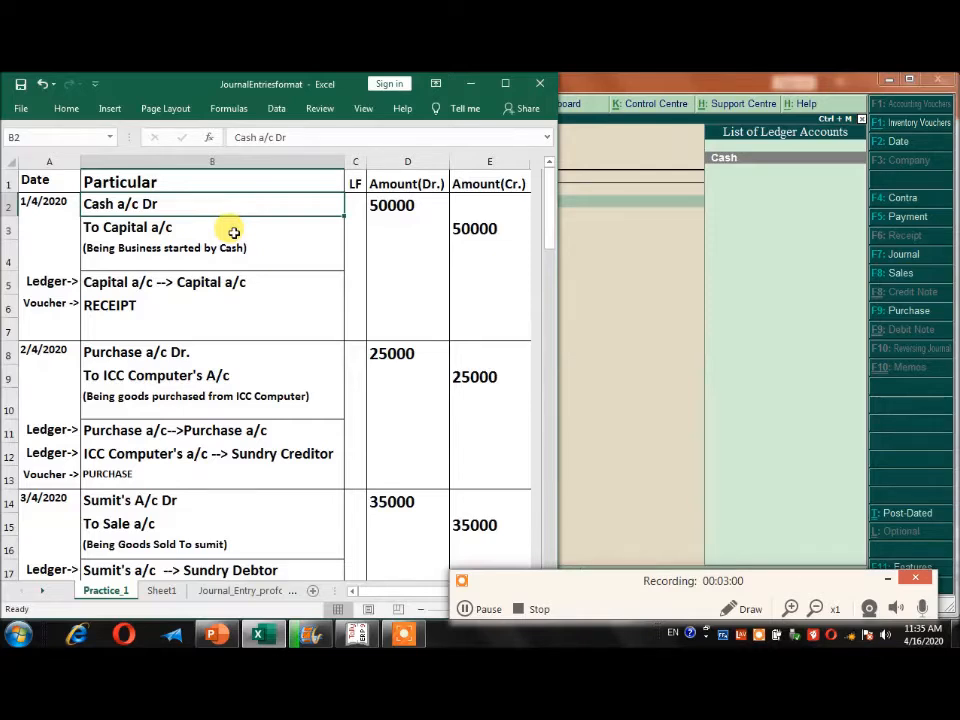
pyautogui.hotkey('alt', 'Tab')
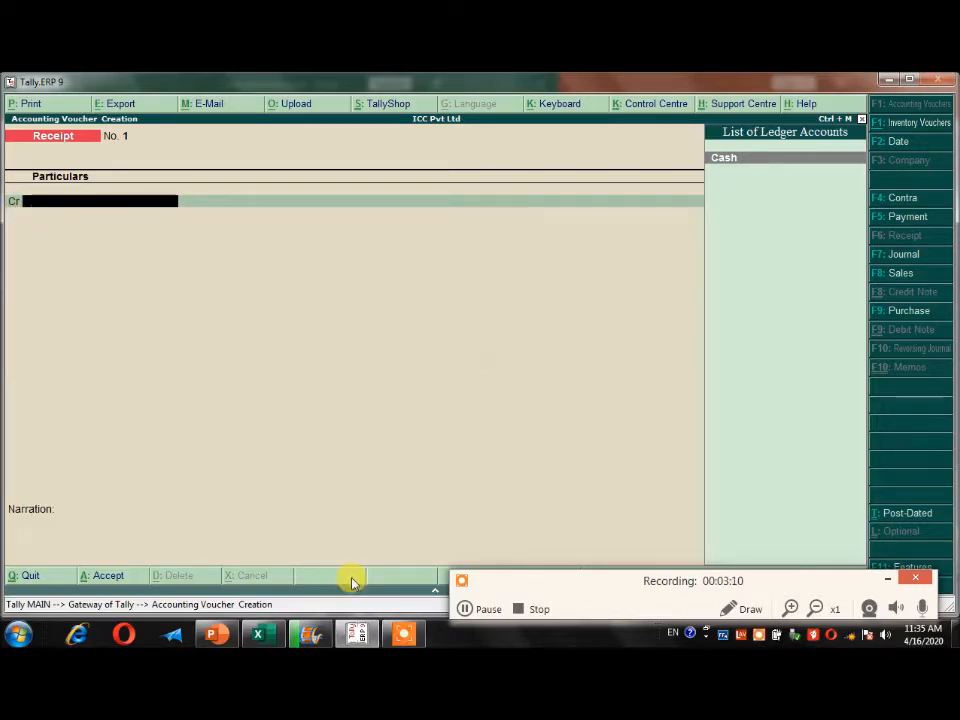
pyautogui.hotkey('alt', 'Tab')
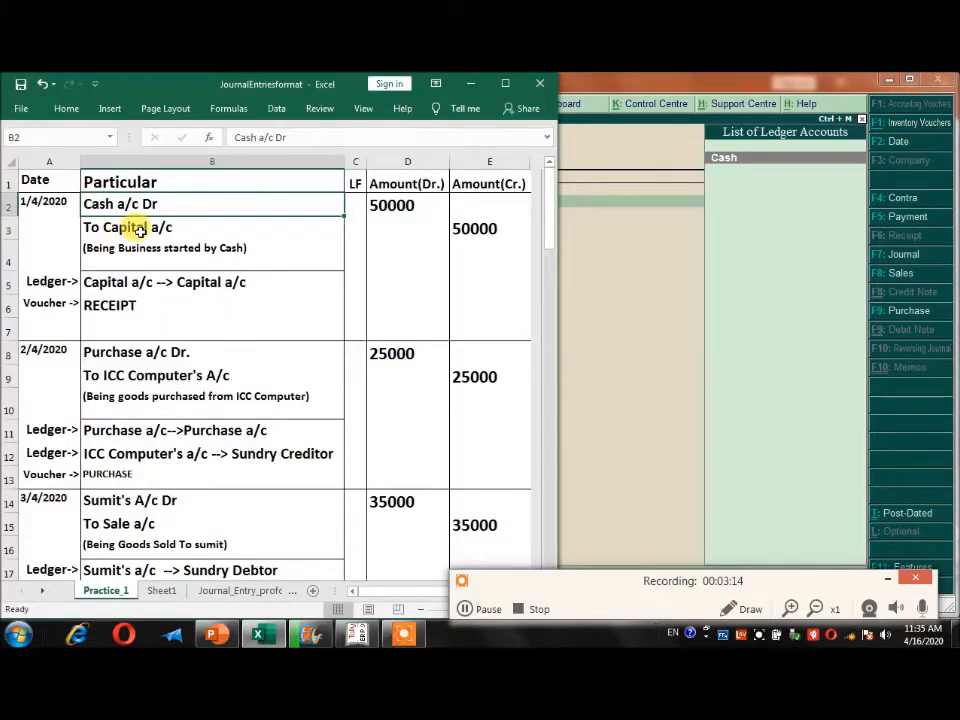
pyautogui.hotkey('alt', 'Tab')
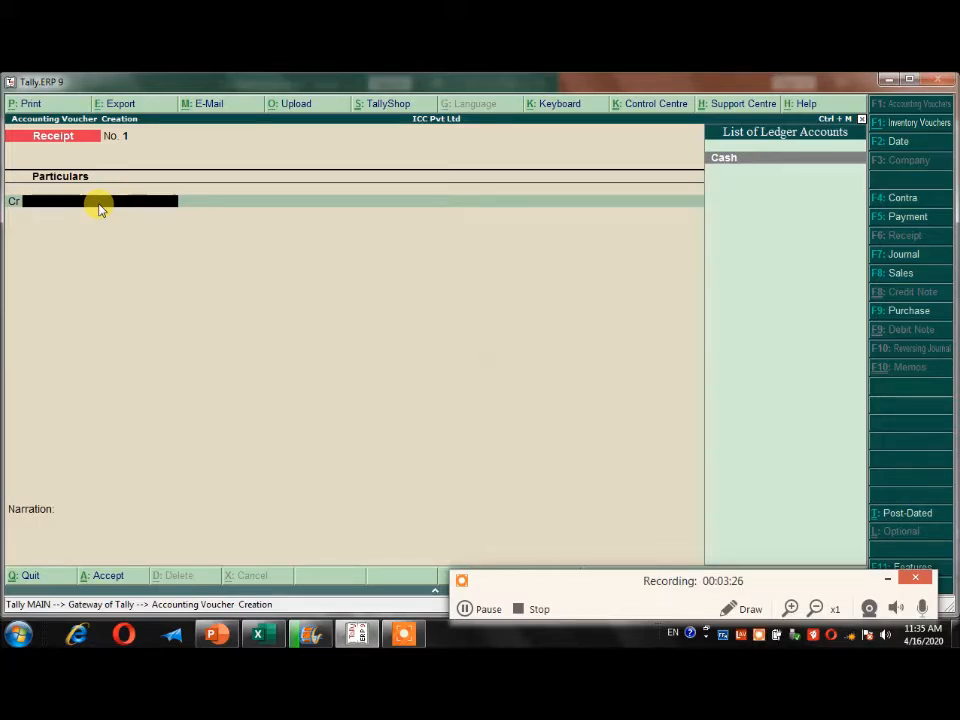
pyautogui.hotkey('alt', 'c')
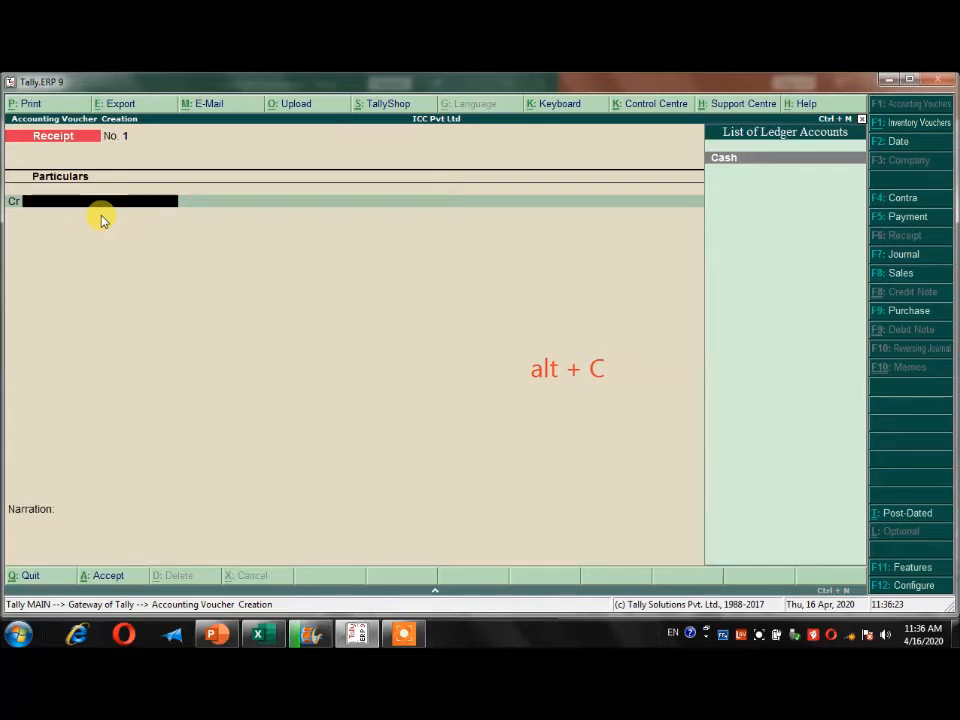
pyautogui.hotkey('alt', 'c')
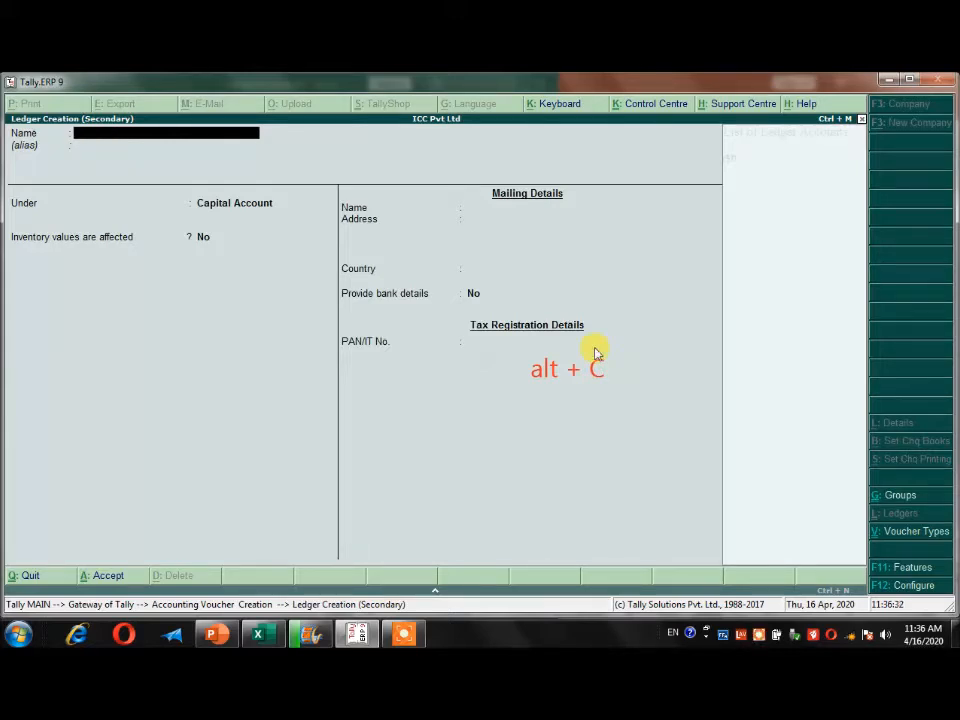
pyautogui.write('Capital')
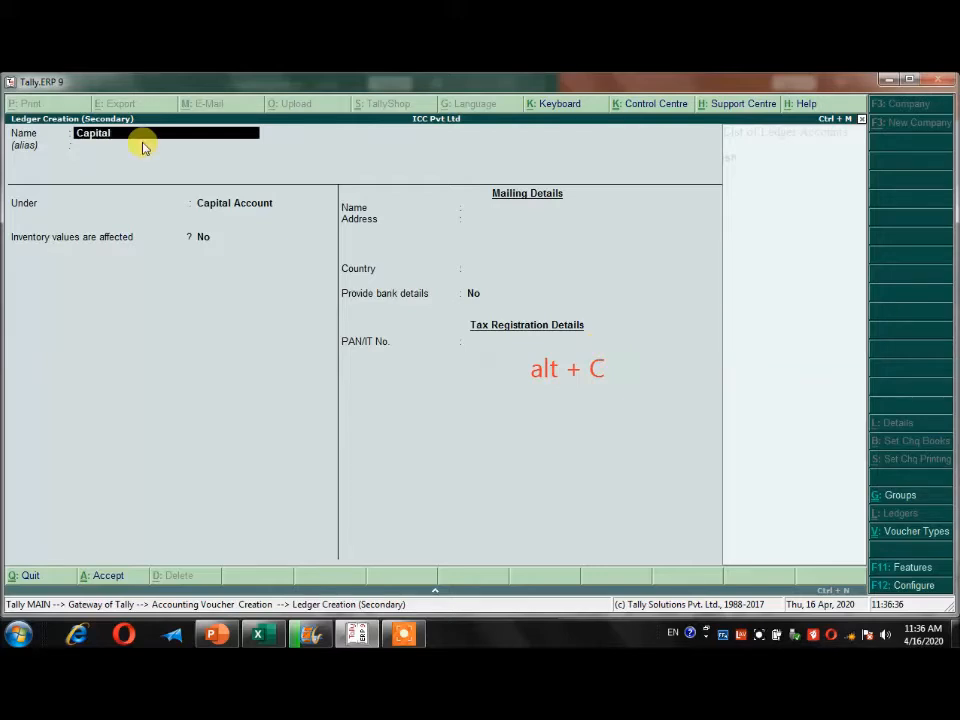
pyautogui.write(' A/c')
pyautogui.press('Return')
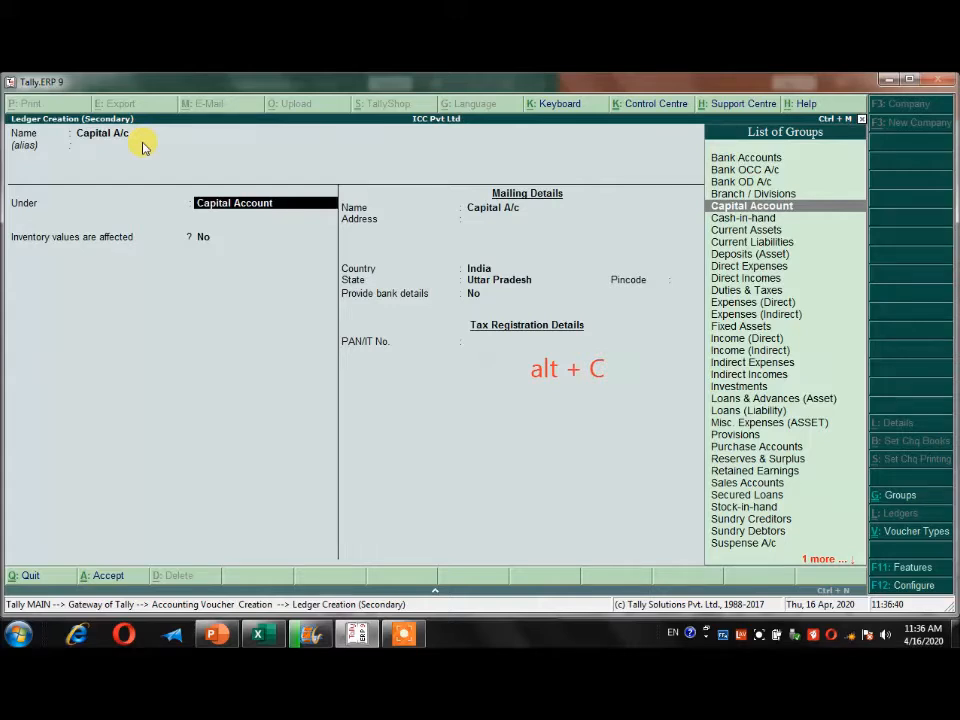
pyautogui.press('Return')
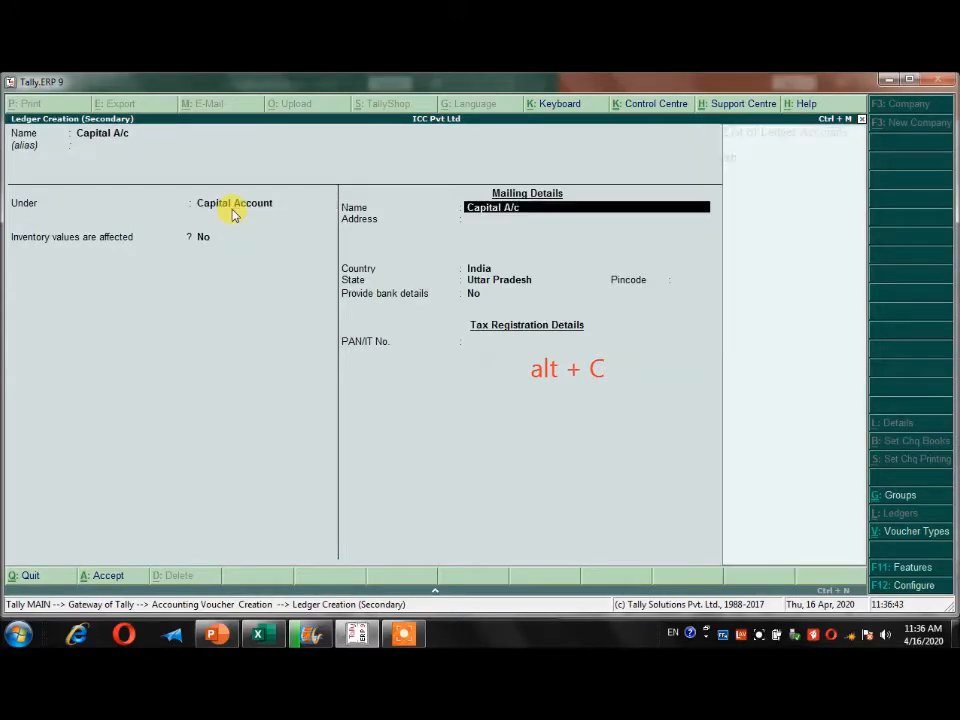
pyautogui.press('Return')
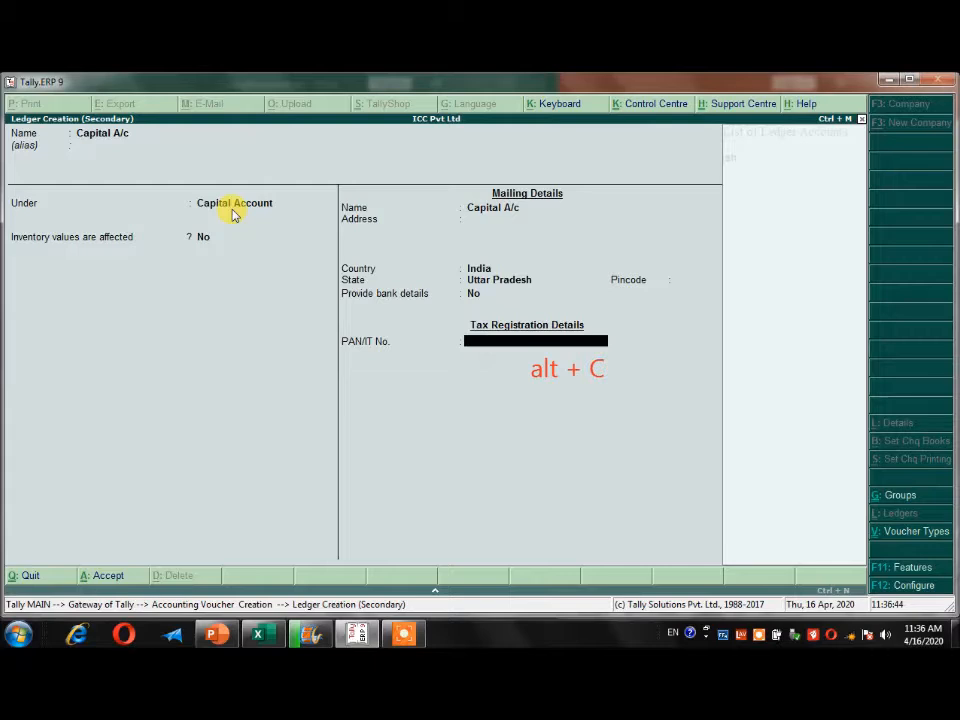
pyautogui.hotkey('ctrl', 'a')
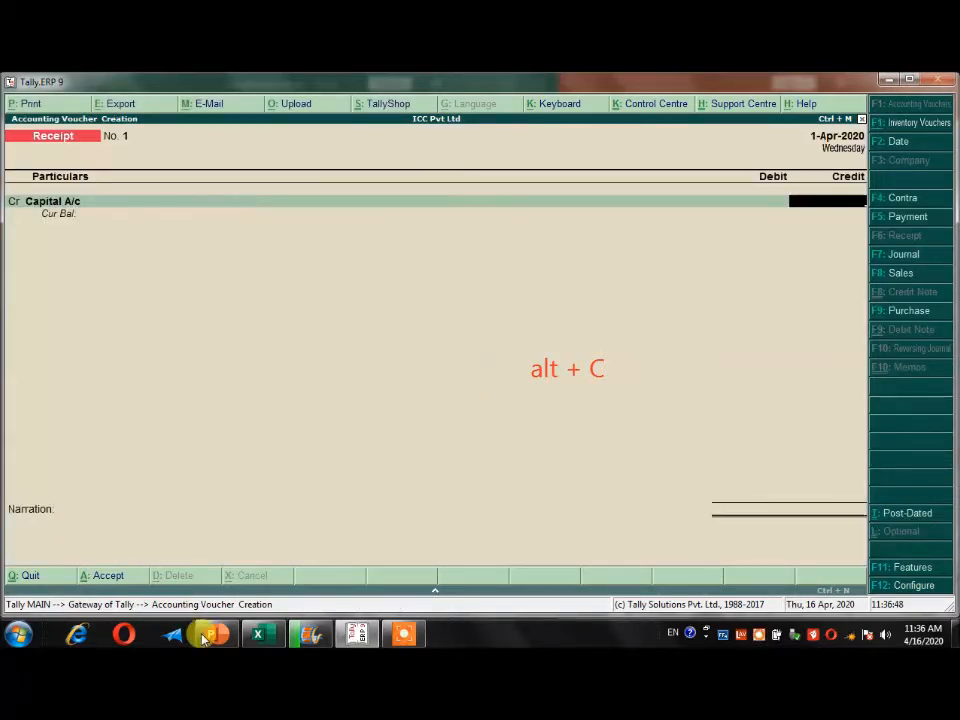
# Check the amount in the Excel sheet and credit Capital A/c with 50,000 in the receipt voucher.
pyautogui.click(258, 634)
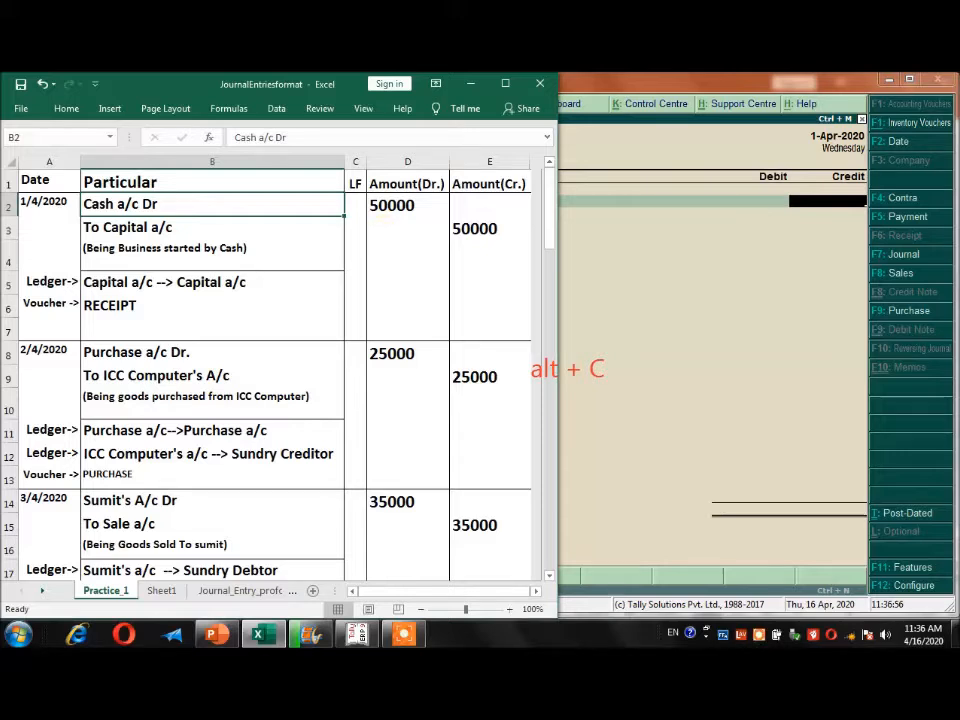
pyautogui.click(812, 218)
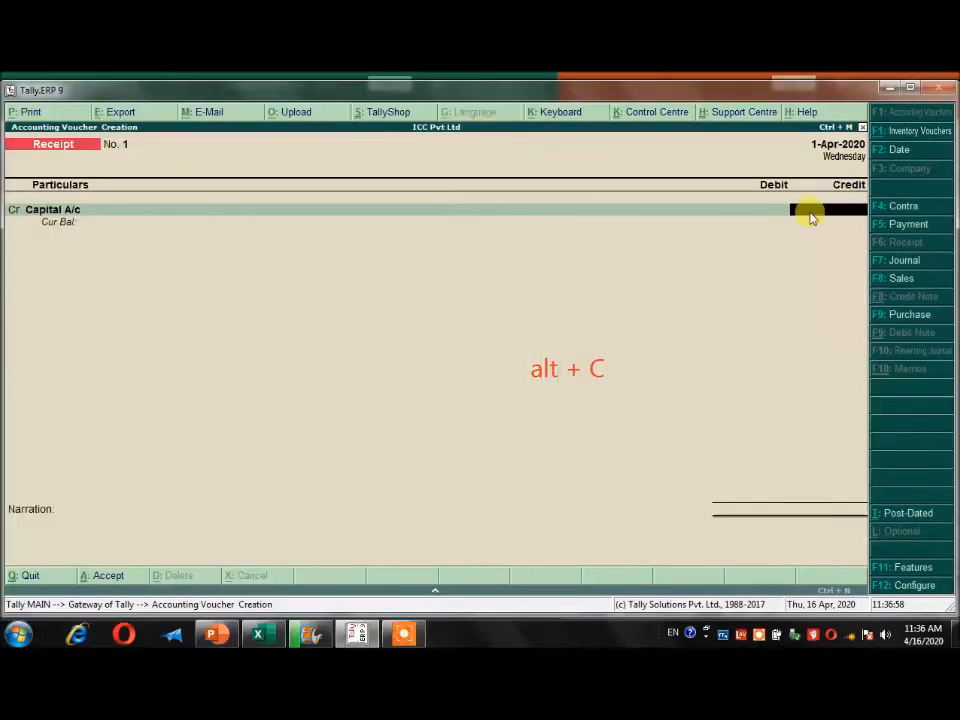
pyautogui.write('50,000')
pyautogui.press('Return')
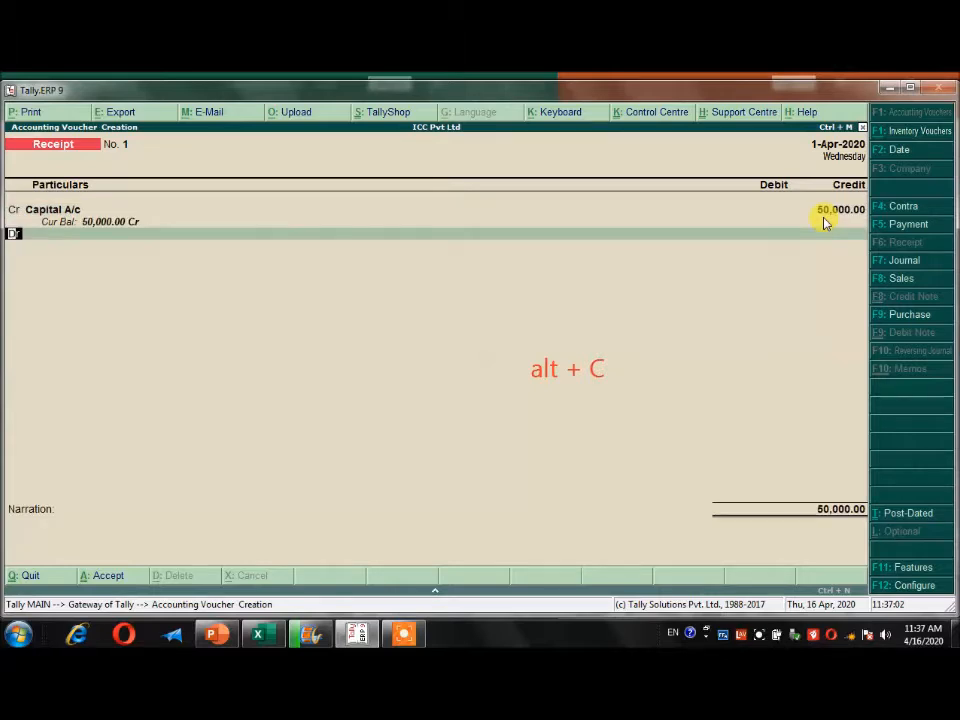
# Debit the Cash ledger with 50,000.00 on the second line of the receipt voucher.
pyautogui.press('Return')
pyautogui.write('Cas')
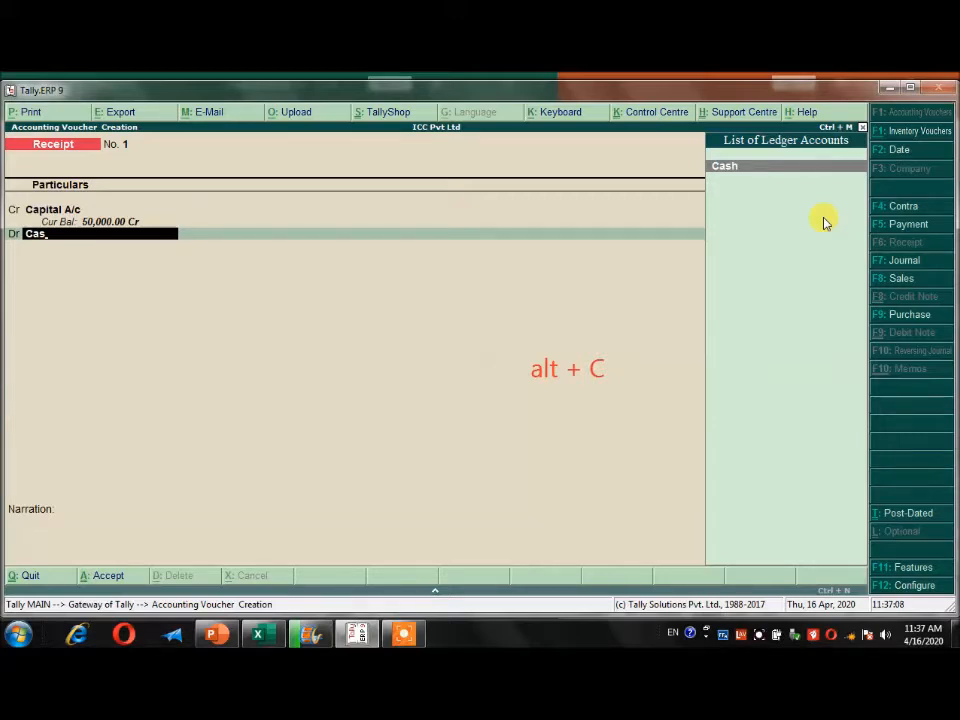
pyautogui.press('Return')
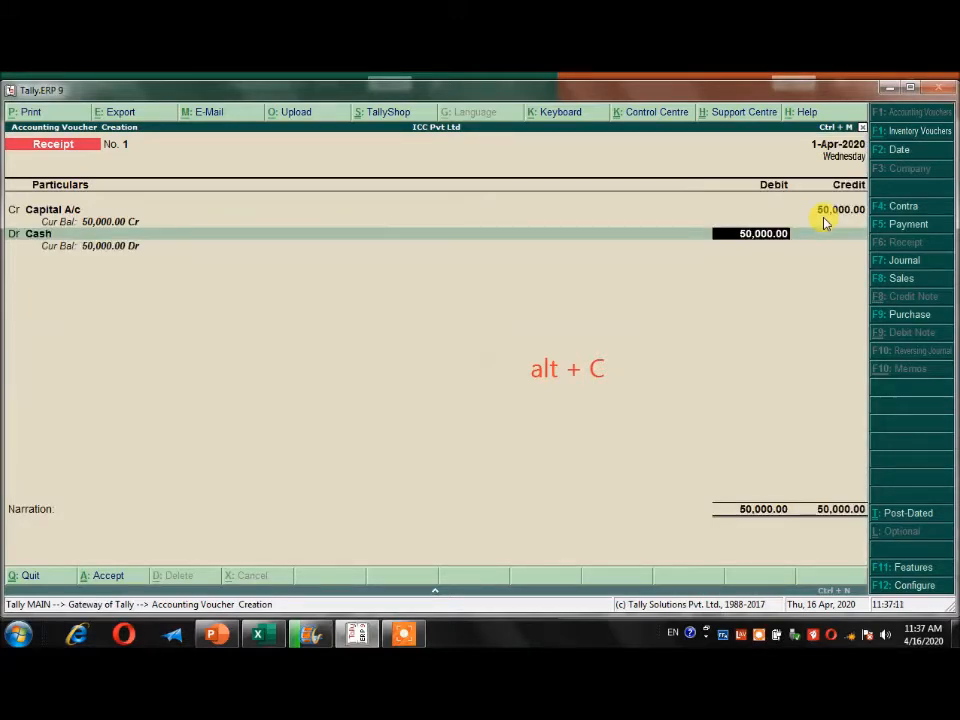
pyautogui.press('Return')
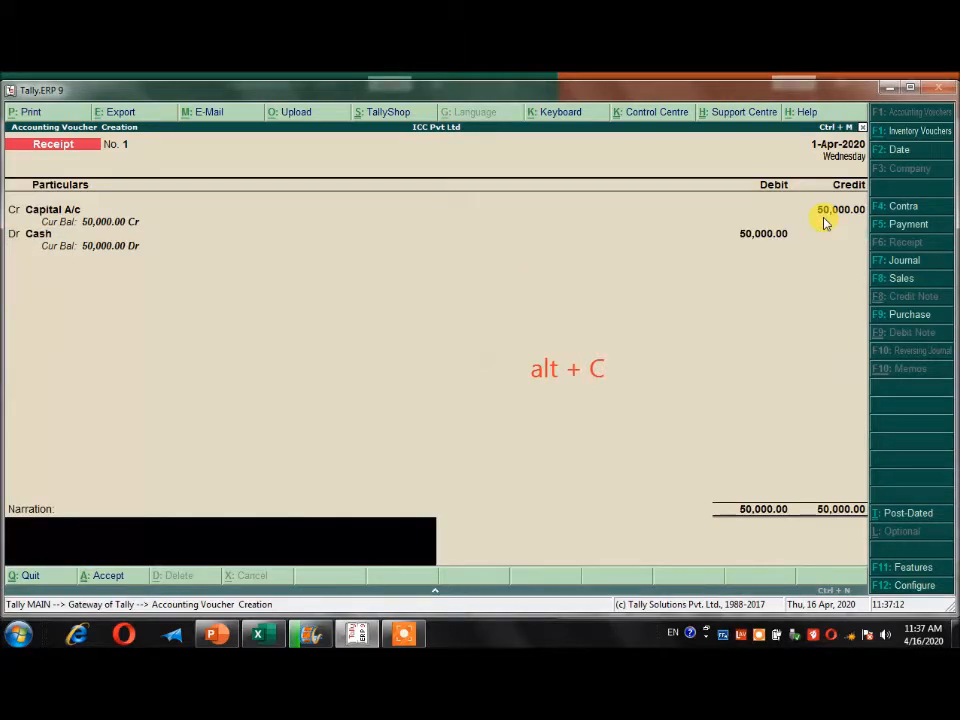
# Add the narration "Being Business started by Cash" and save the receipt voucher.
pyautogui.write('Being u')
pyautogui.press('BackSpace')
pyautogui.write('Business')
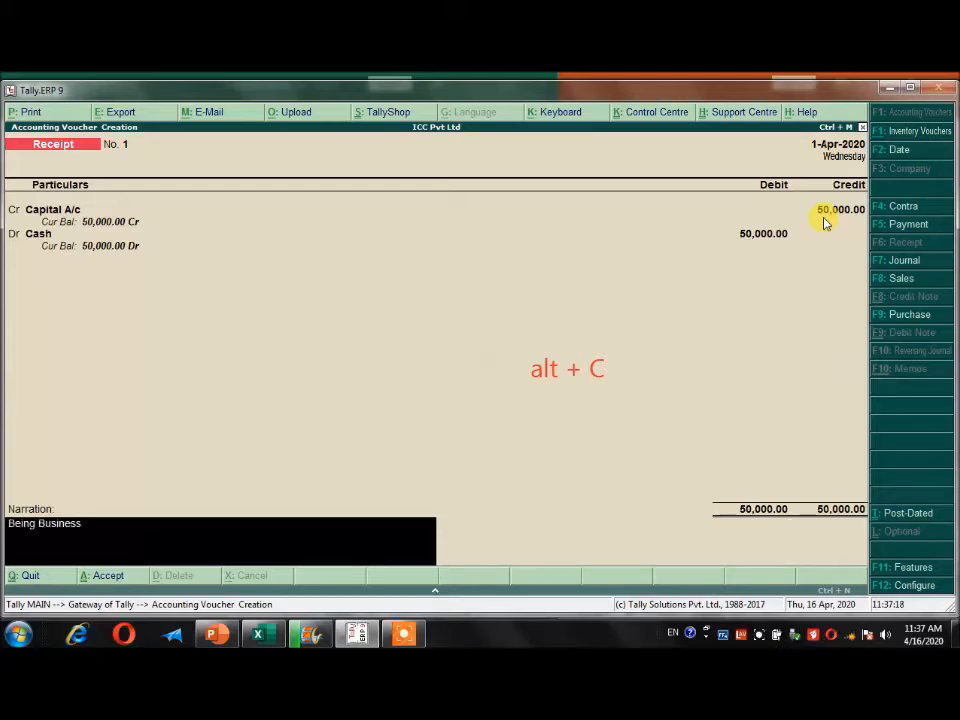
pyautogui.write(' started by C')
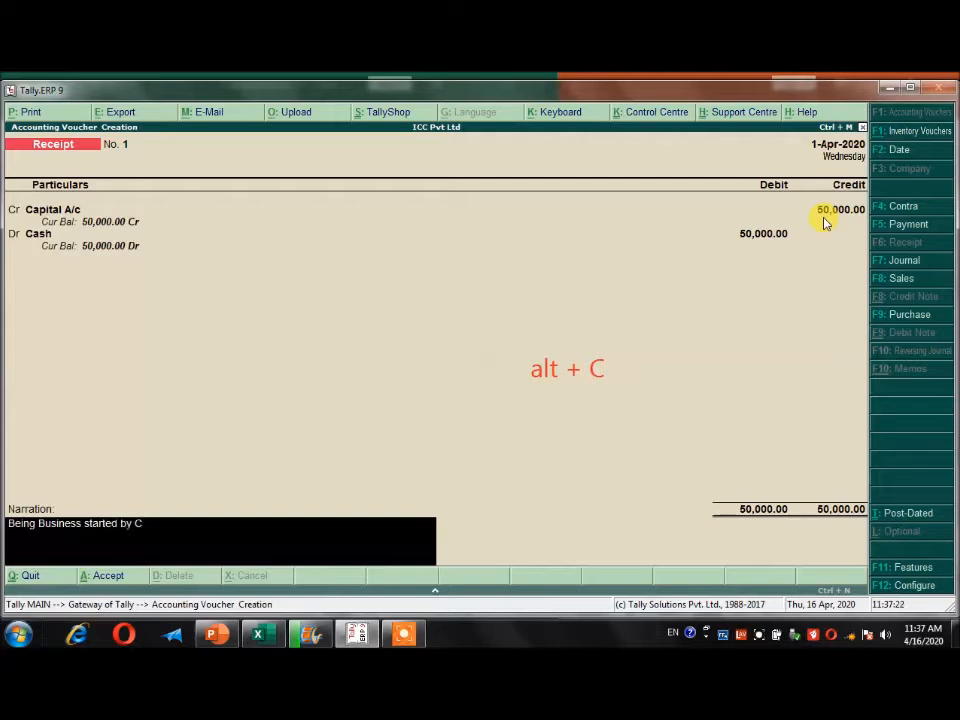
pyautogui.write('ash')
pyautogui.hotkey('ctrl', 'a')
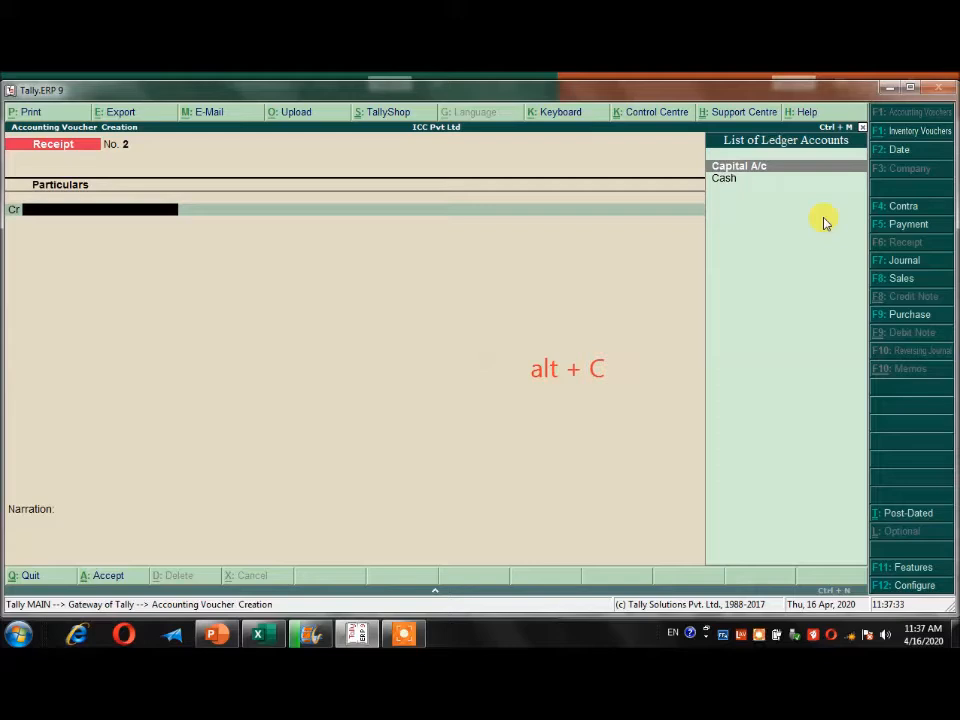
# Start a purchase voucher for the second journal entry in the Excel sheet and begin a ledger named ICC Computer from its credit line.
pyautogui.click(258, 634)
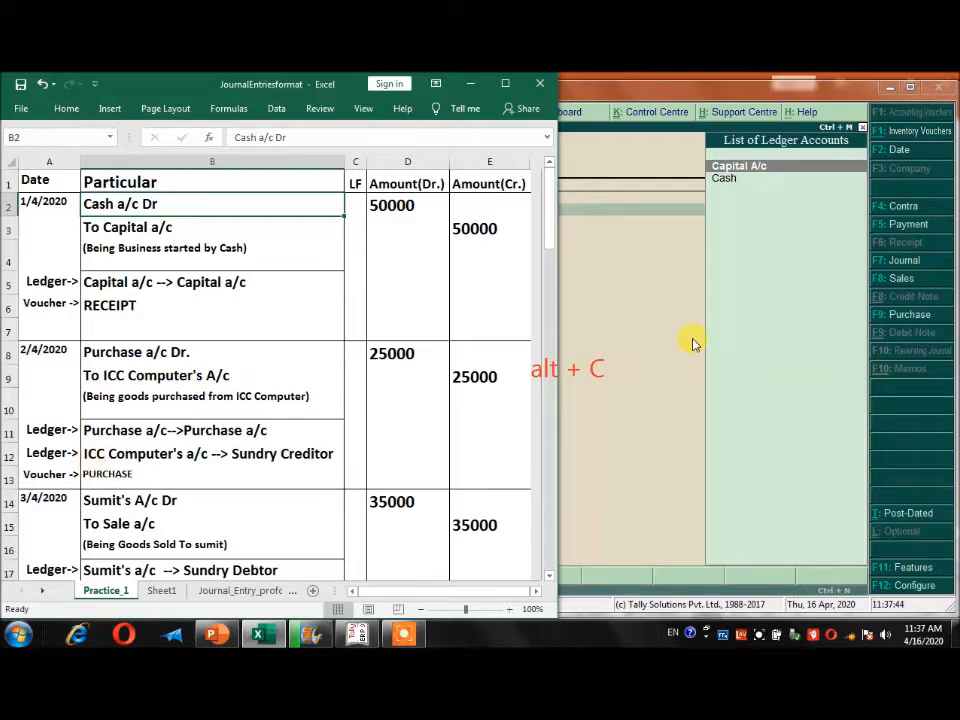
pyautogui.click(887, 328)
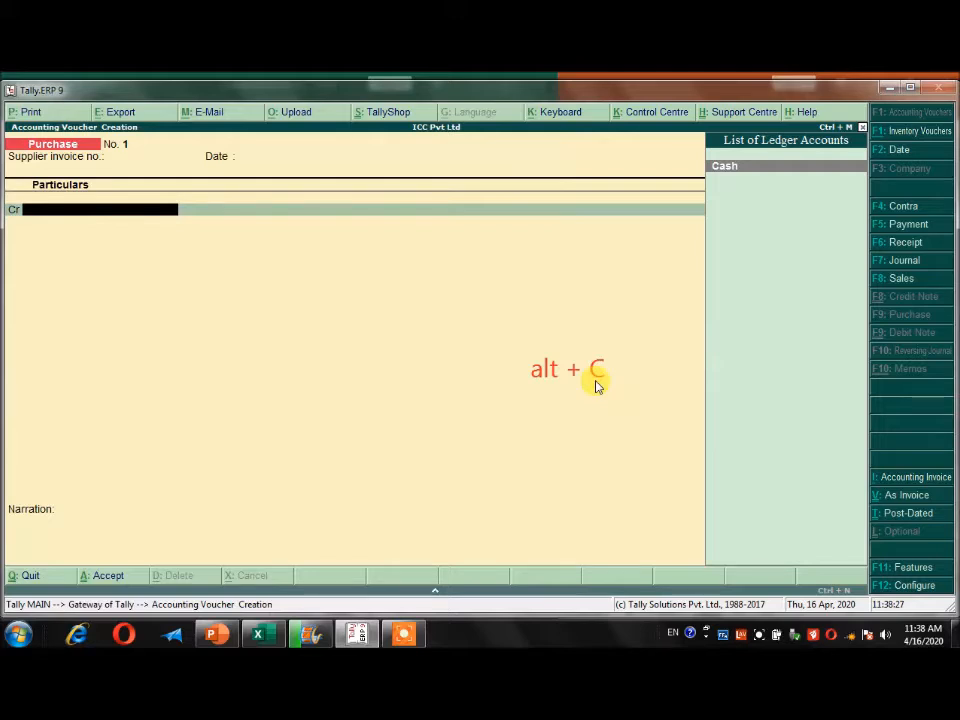
pyautogui.hotkey('alt', 'c')
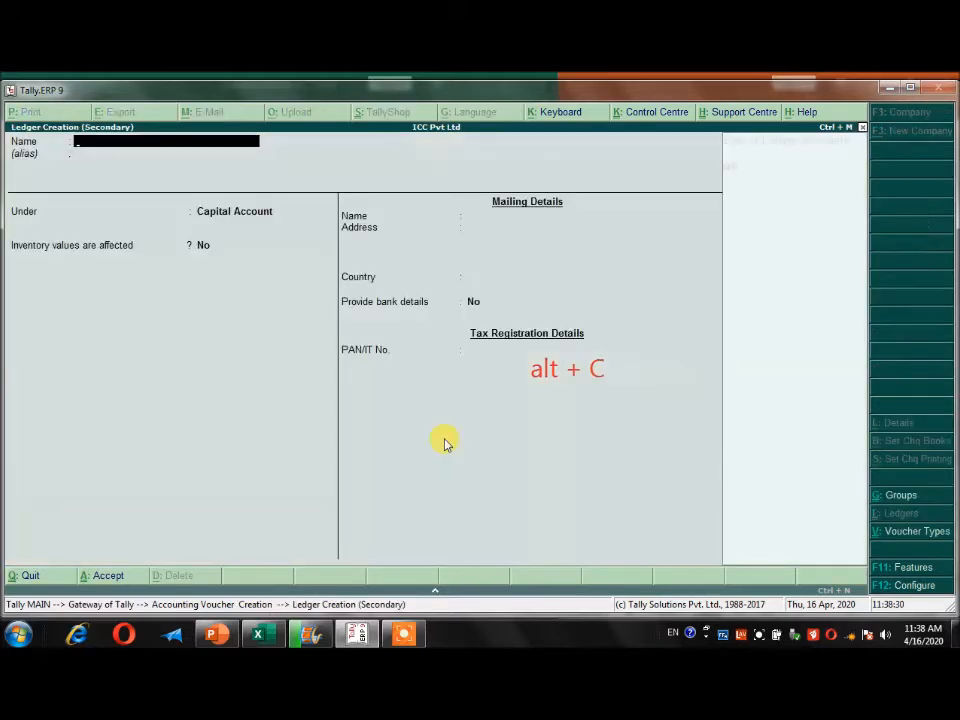
pyautogui.write('Ic')
pyautogui.write('C Computer')
pyautogui.press('Return')
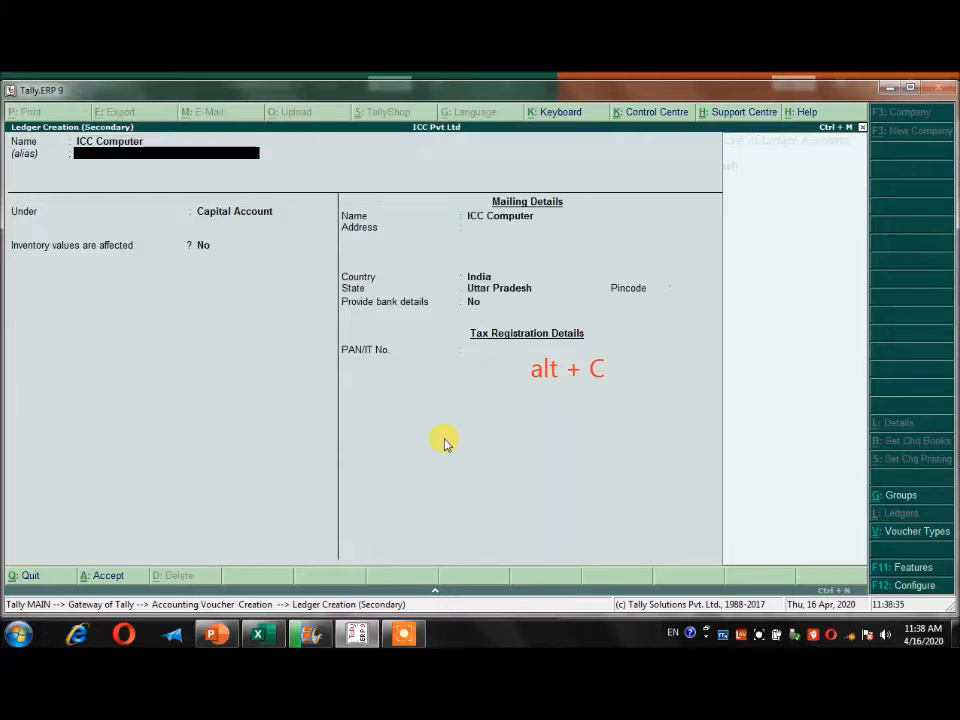
pyautogui.press('Return')
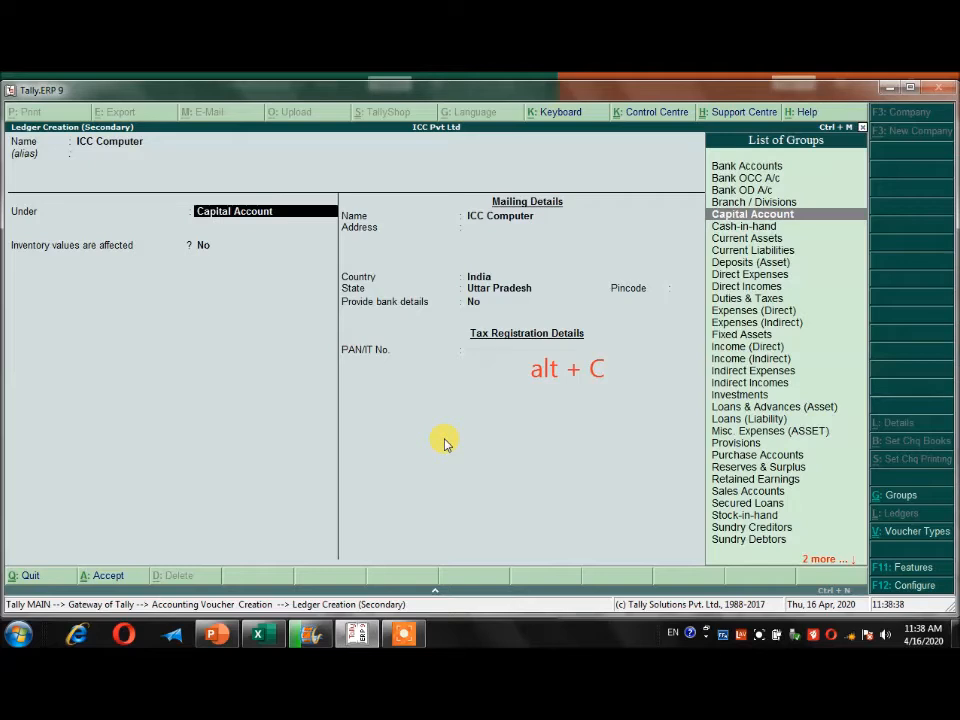
# Place the ICC Computer ledger under Sundry Creditors with bill-by-bill balances maintained and save it.
pyautogui.write('Sund')
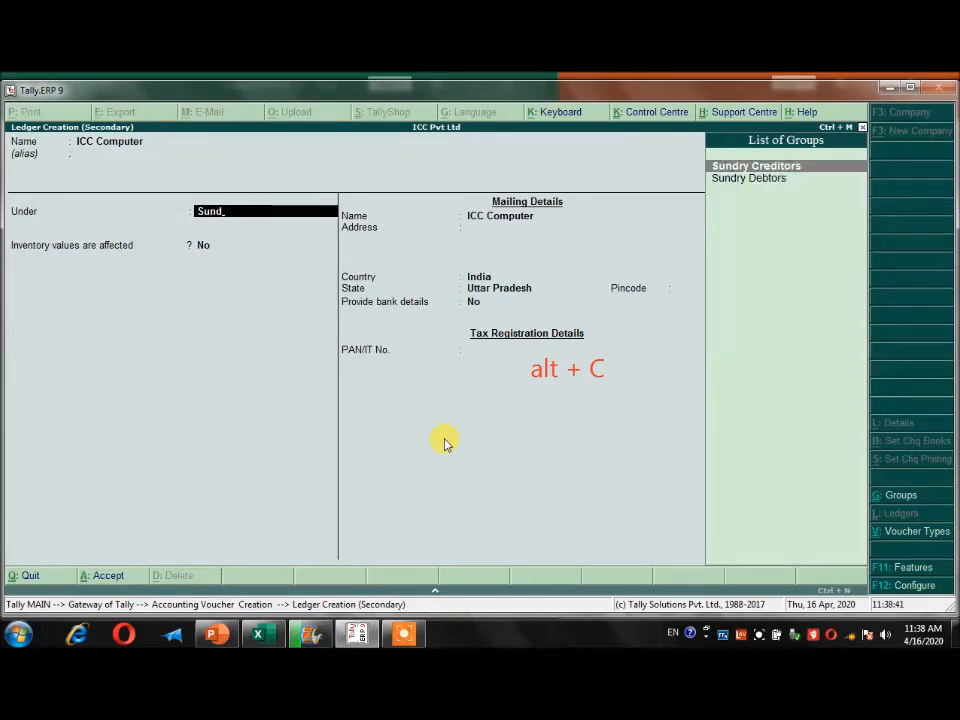
pyautogui.press('Return')
pyautogui.press('Return')
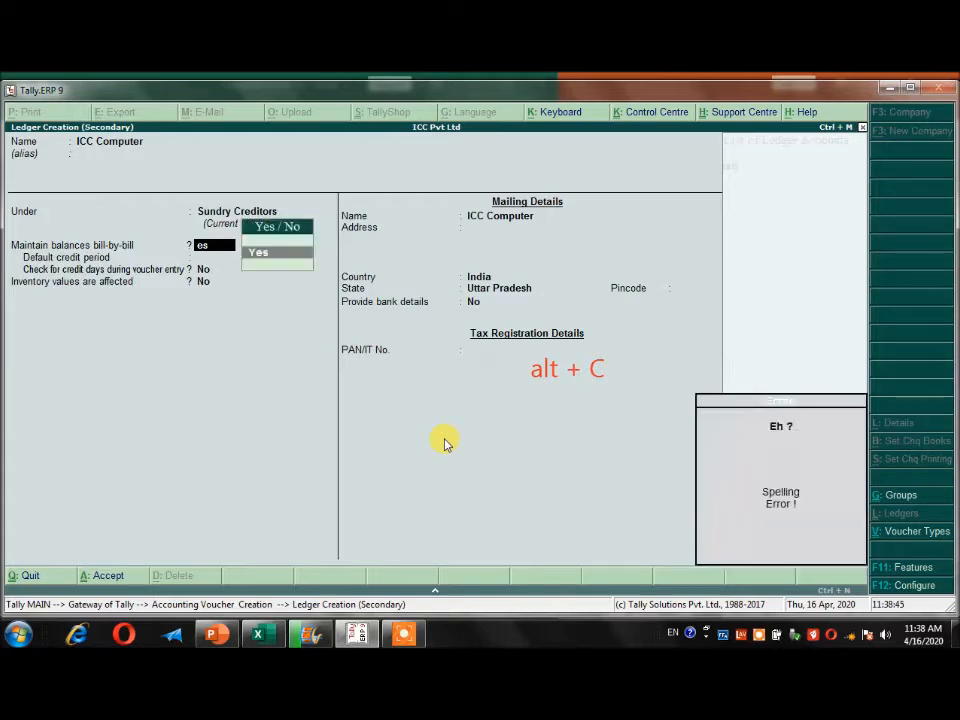
pyautogui.press('Return')
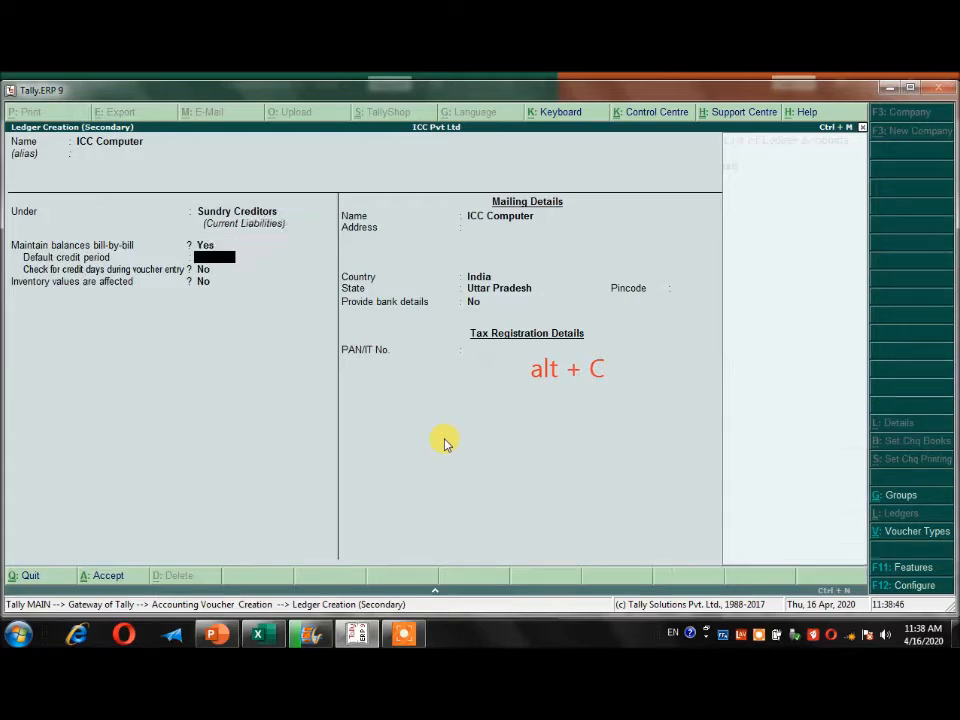
pyautogui.press('Return')
pyautogui.hotkey('alt', 'c')
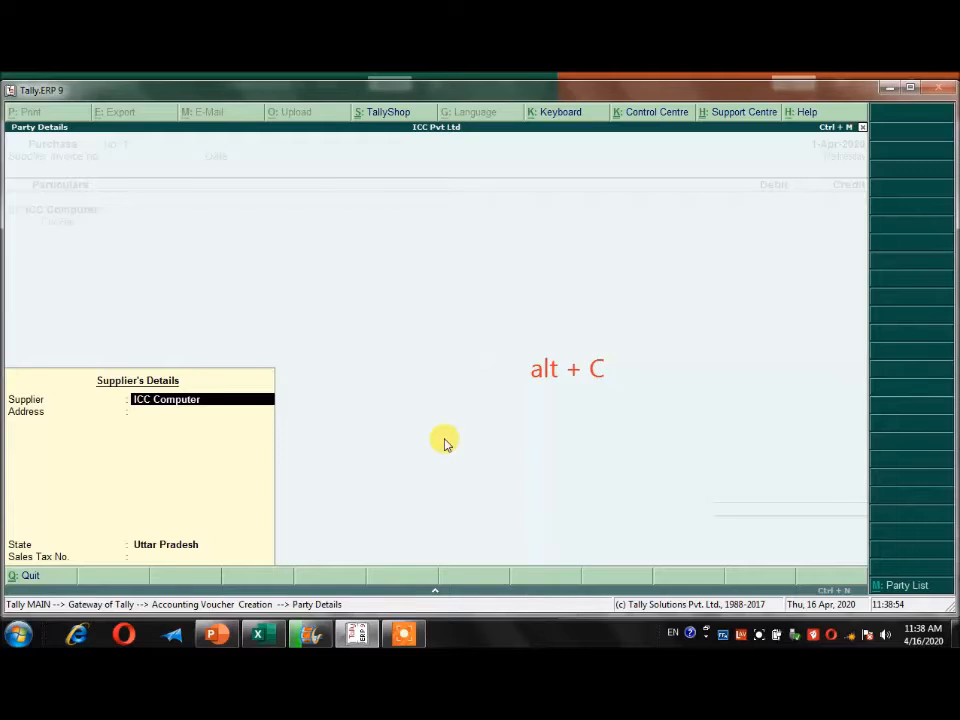
# Accept the supplier's details for ICC Computer, keeping Uttar Pradesh as the state.
pyautogui.press('Return')
pyautogui.press('Return')
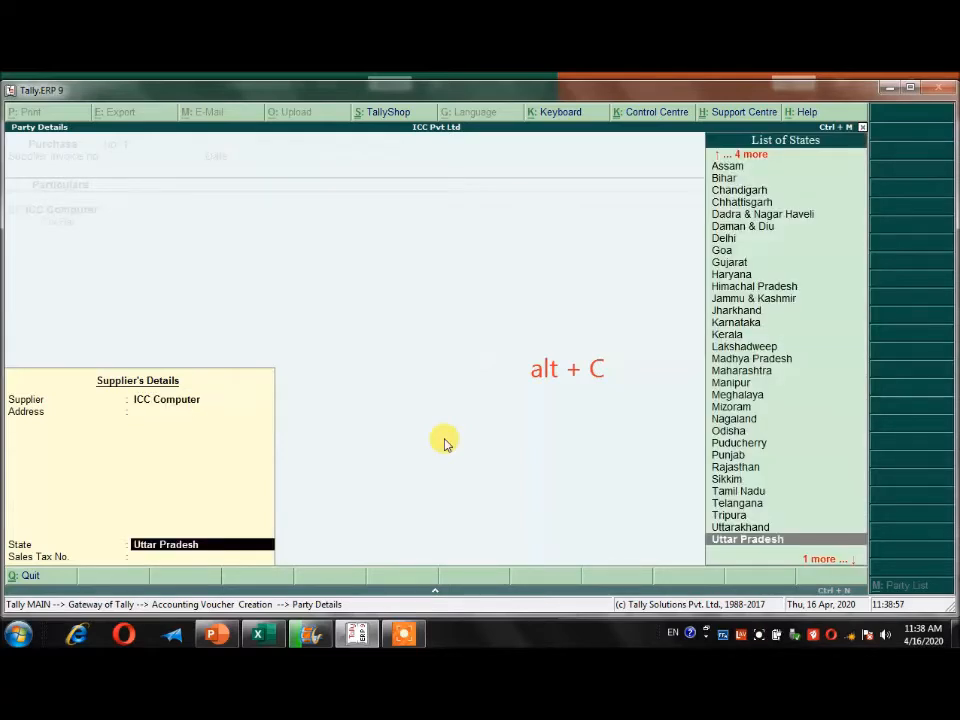
pyautogui.press('Return')
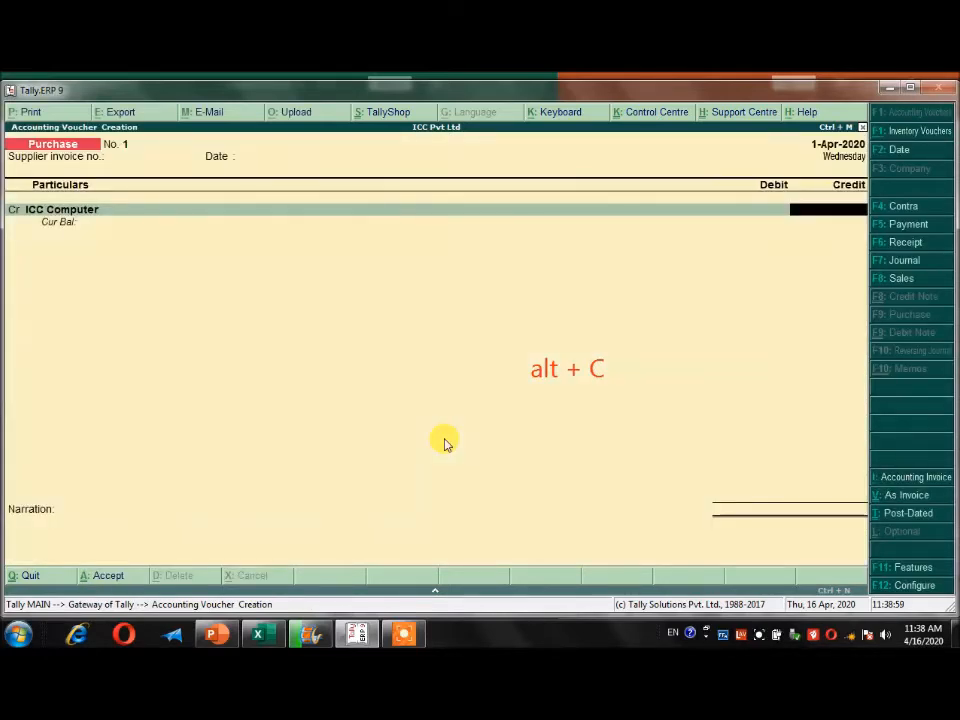
# Check the amount in the Excel sheet and credit ICC Computer with 25,000 in the purchase voucher, adjusted On Account.
pyautogui.click(257, 644)
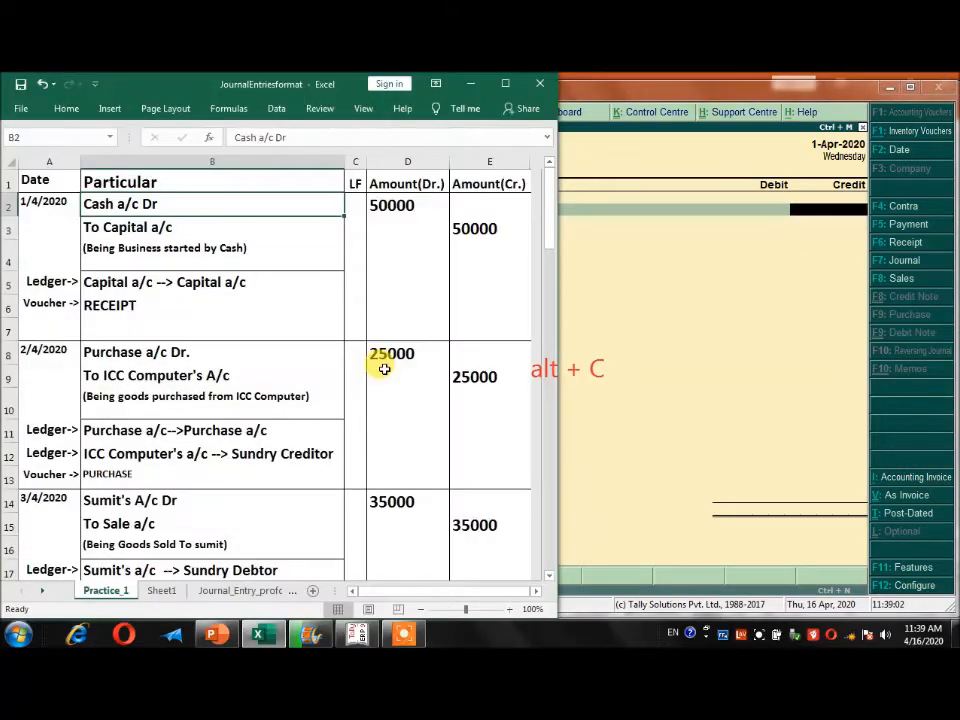
pyautogui.click(851, 218)
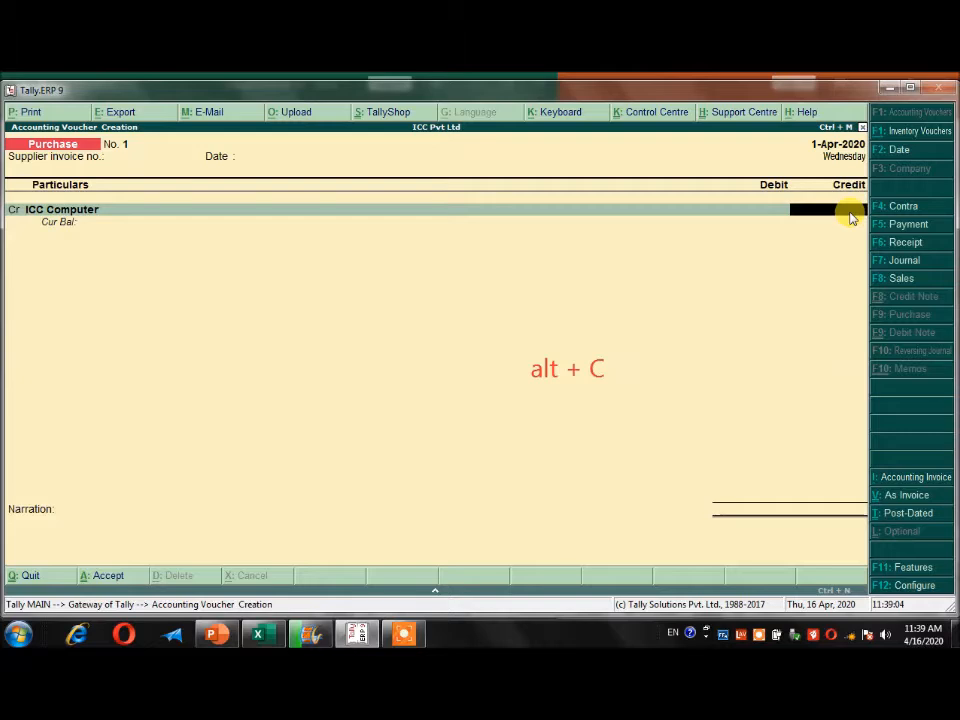
pyautogui.write('25000')
pyautogui.press('Return')
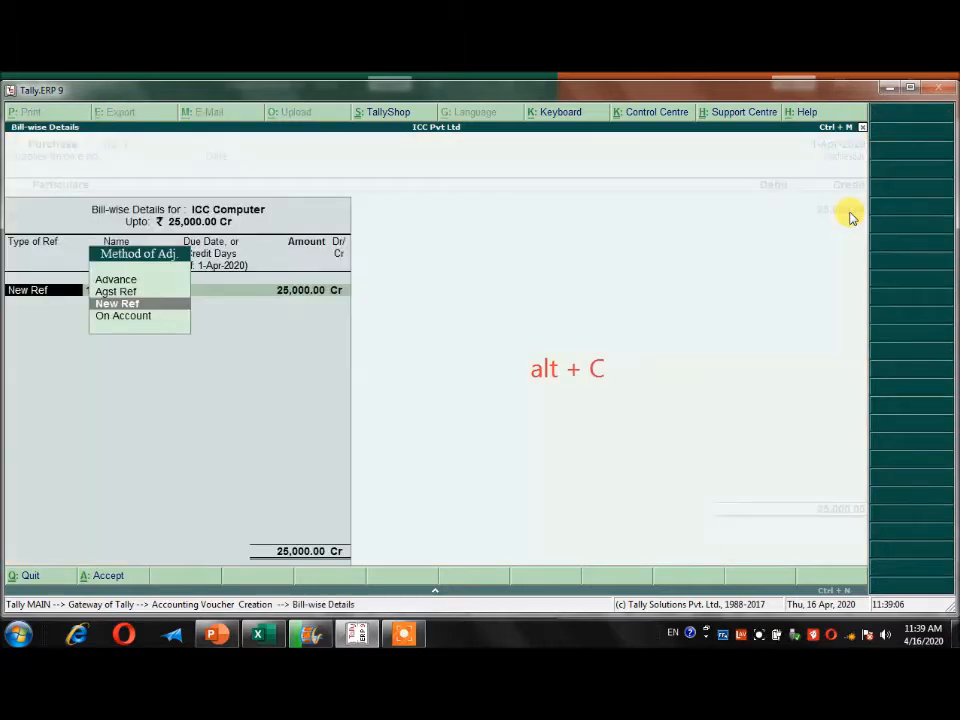
pyautogui.press('Down')
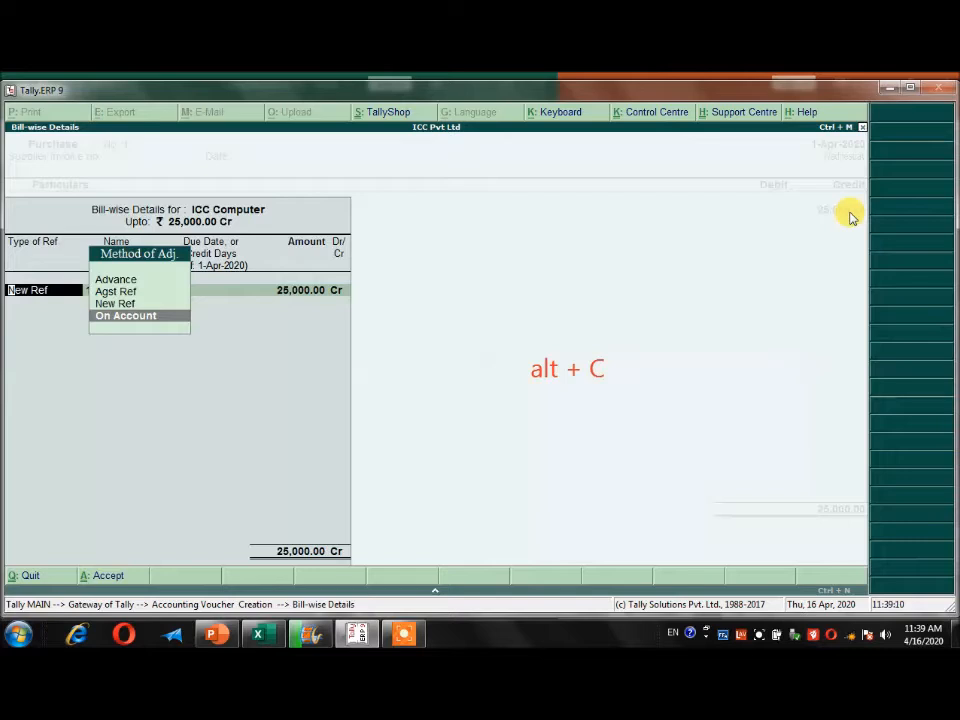
pyautogui.press('Return')
pyautogui.press('Return')
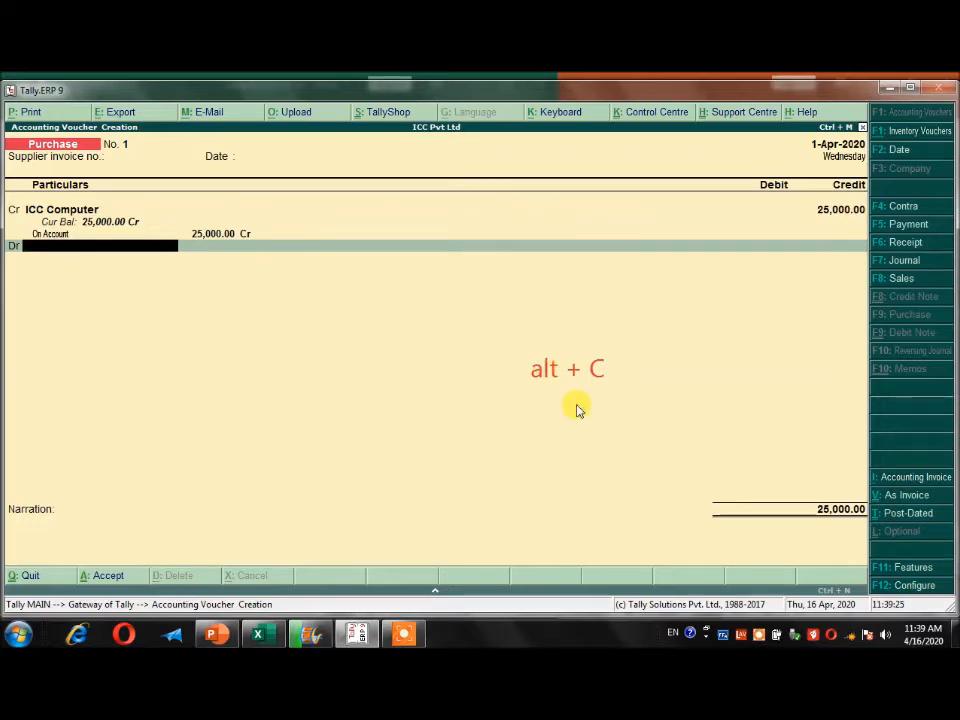
# Create a ledger named Purchase A/c under Purchase Accounts from the purchase voucher's debit line.
pyautogui.hotkey('alt', 'c')
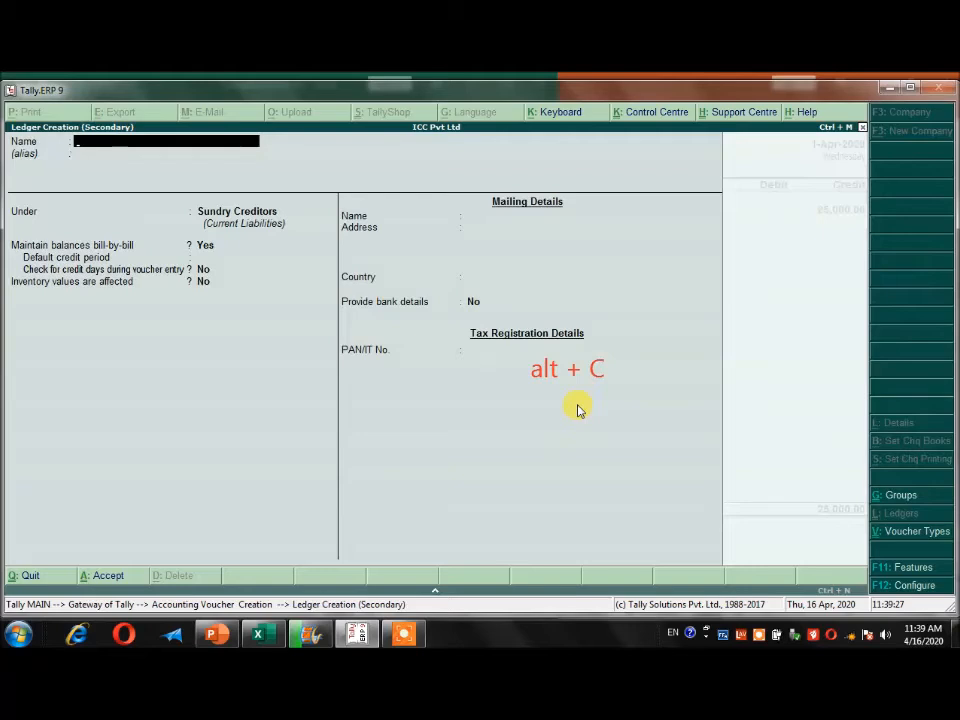
pyautogui.write('Purchase A/c')
pyautogui.press('Return')
pyautogui.write('Pur')
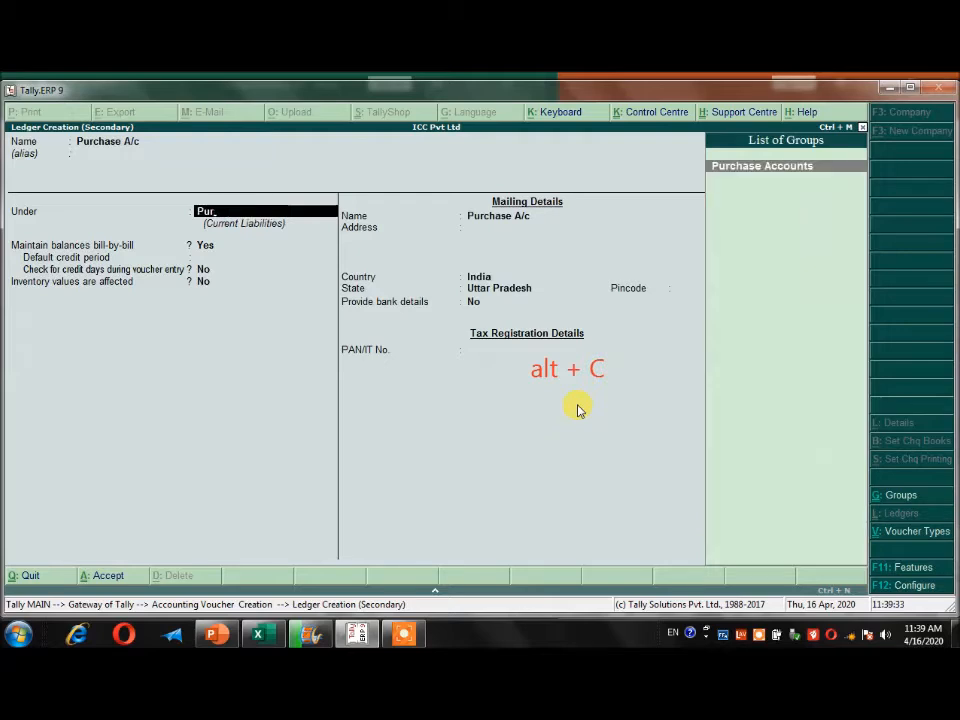
pyautogui.press('Return')
pyautogui.press('Return')
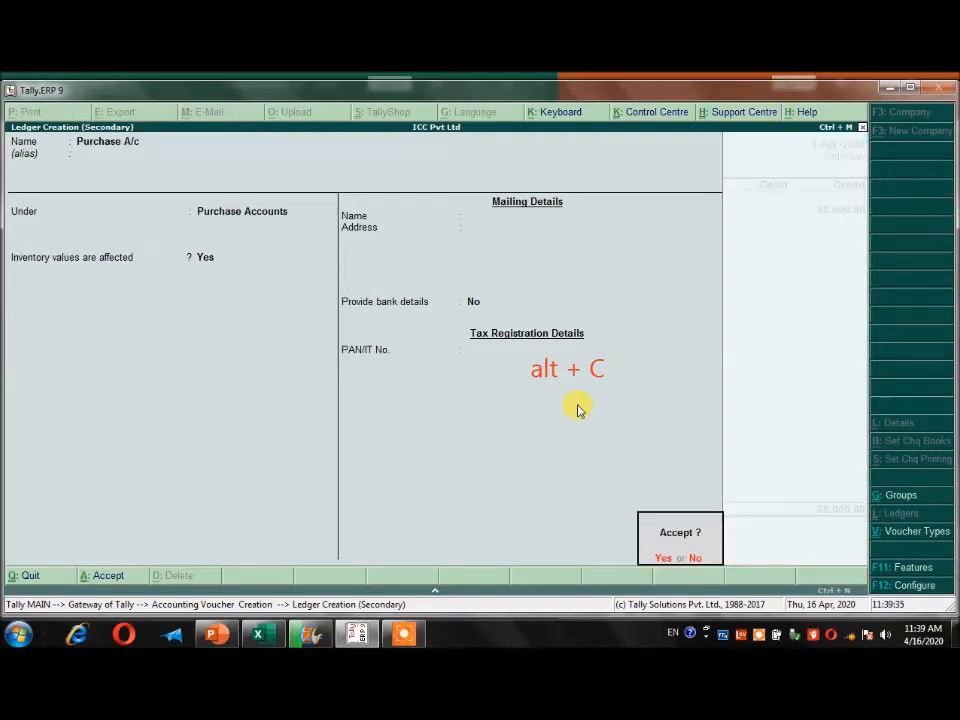
pyautogui.press('y')
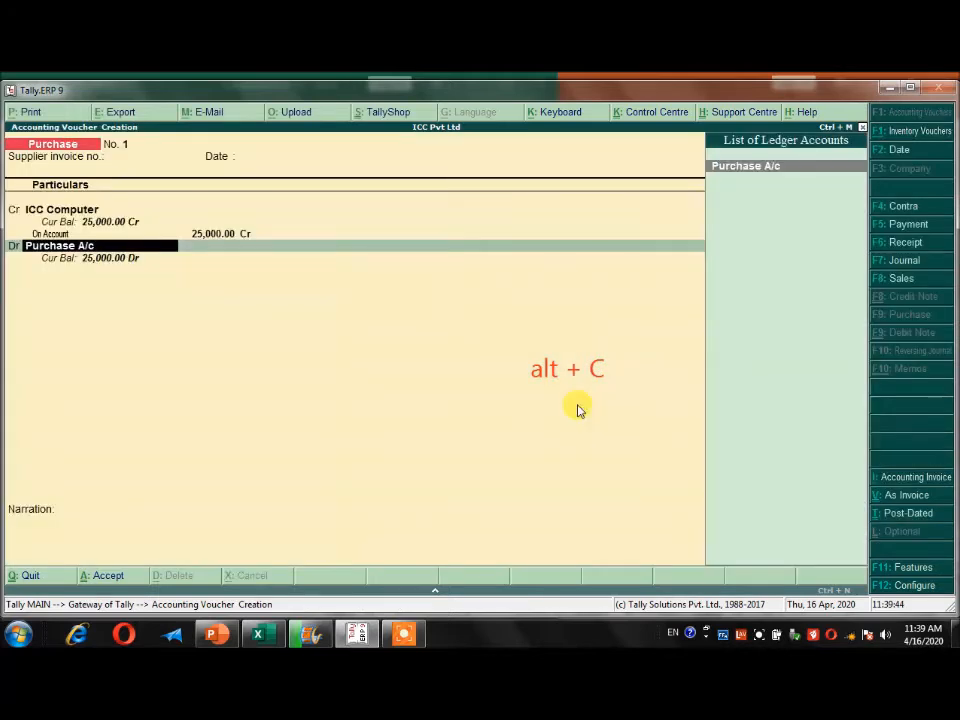
# Debit Purchase A/c with 25,000.00 in the purchase voucher, leaving its inventory allocations empty.
pyautogui.press('Return')
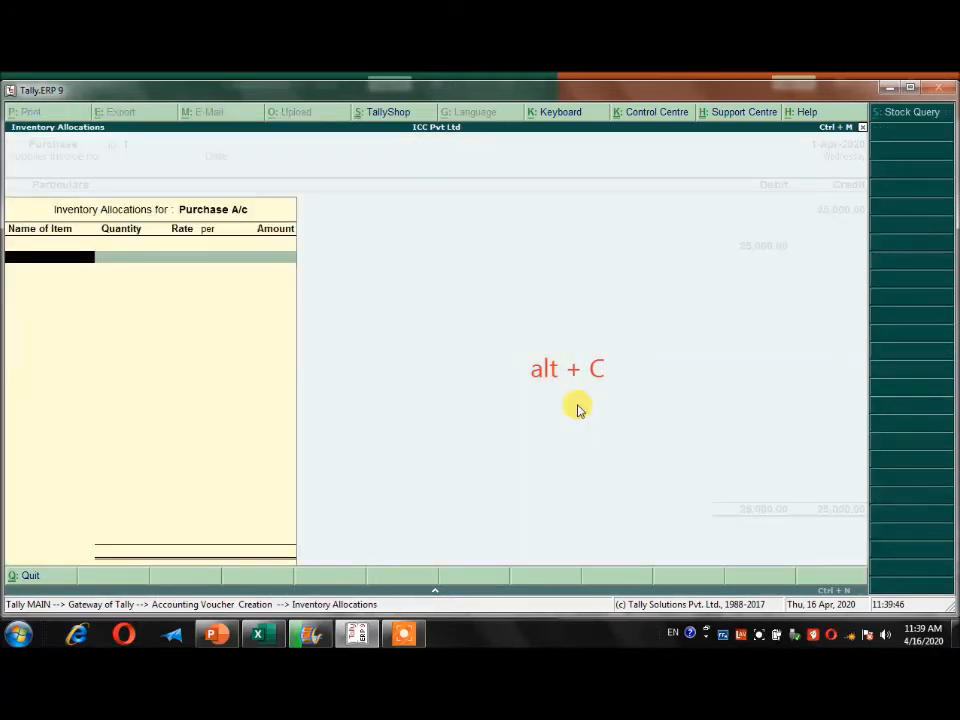
pyautogui.press('Return')
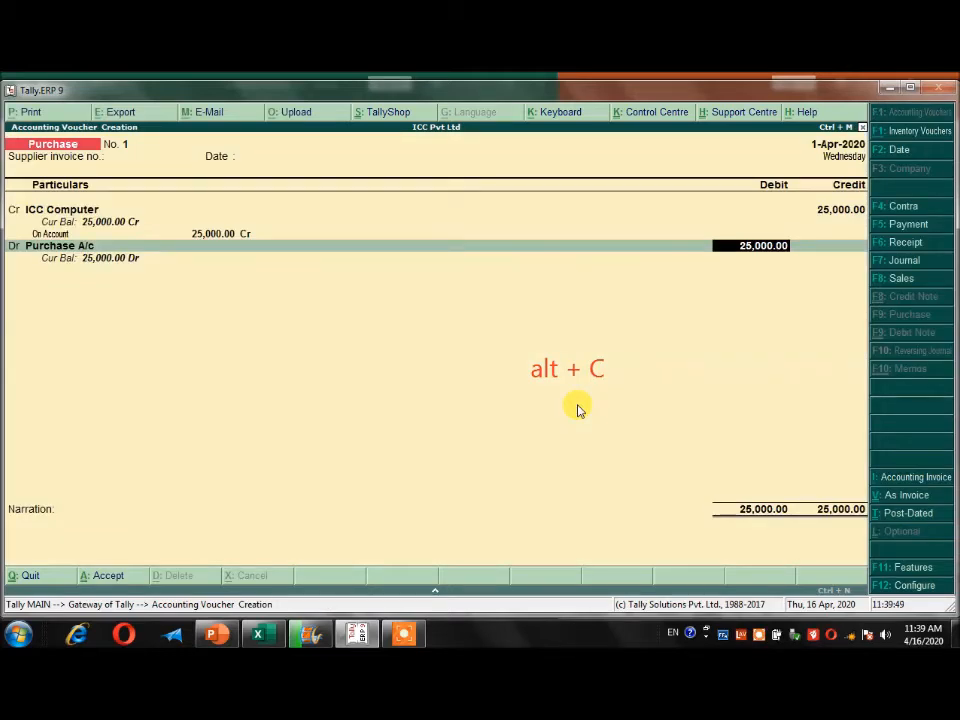
pyautogui.press('Return')
# Add the narration "Being goods purchased from ICC Computer" and save the purchase voucher.
pyautogui.write('Bieng goods purchased from ICC Computer')
pyautogui.press('Return')
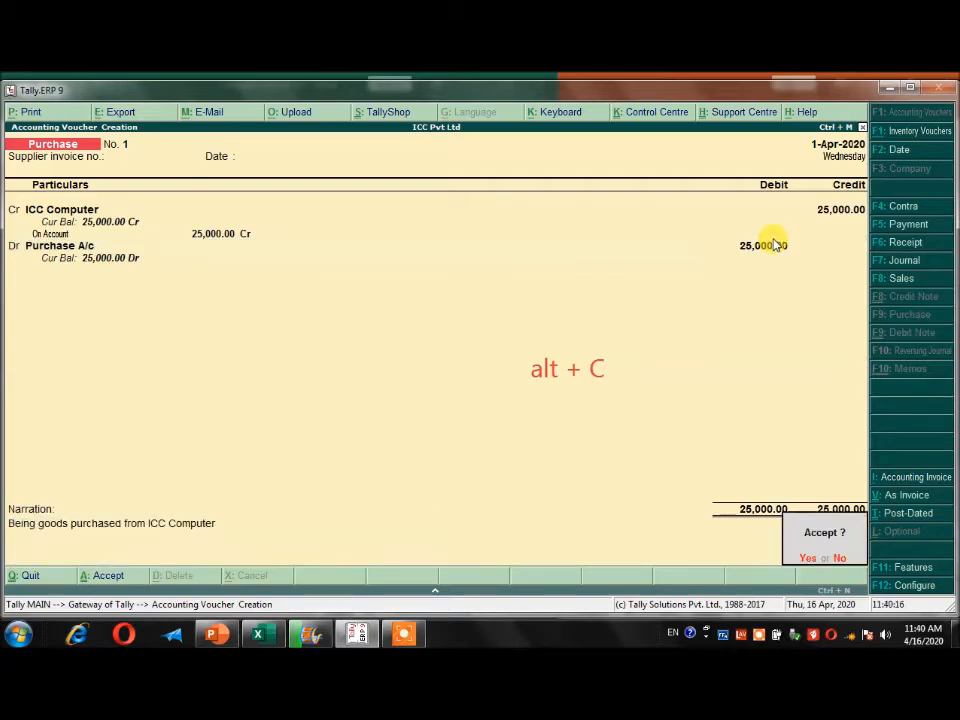
pyautogui.press('Return')
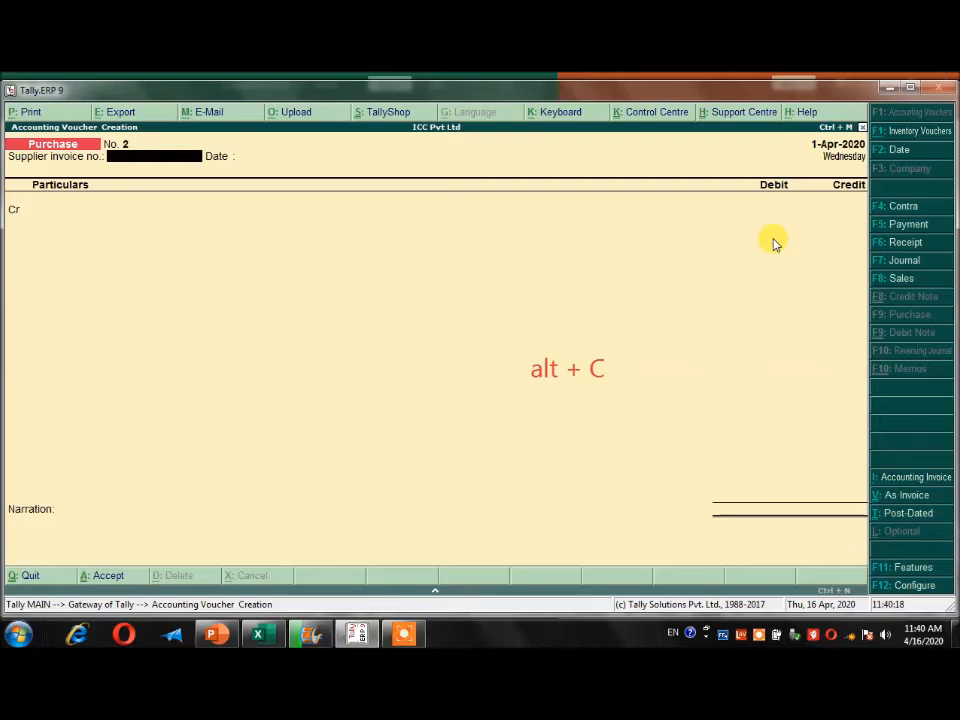
# Check the third journal entry in the Excel sheet and start a sales voucher in voucher mode with a blank reference number.
pyautogui.hotkey('alt', 'Tab')
pyautogui.click(190, 474)
pyautogui.scroll(-2, 190, 474)
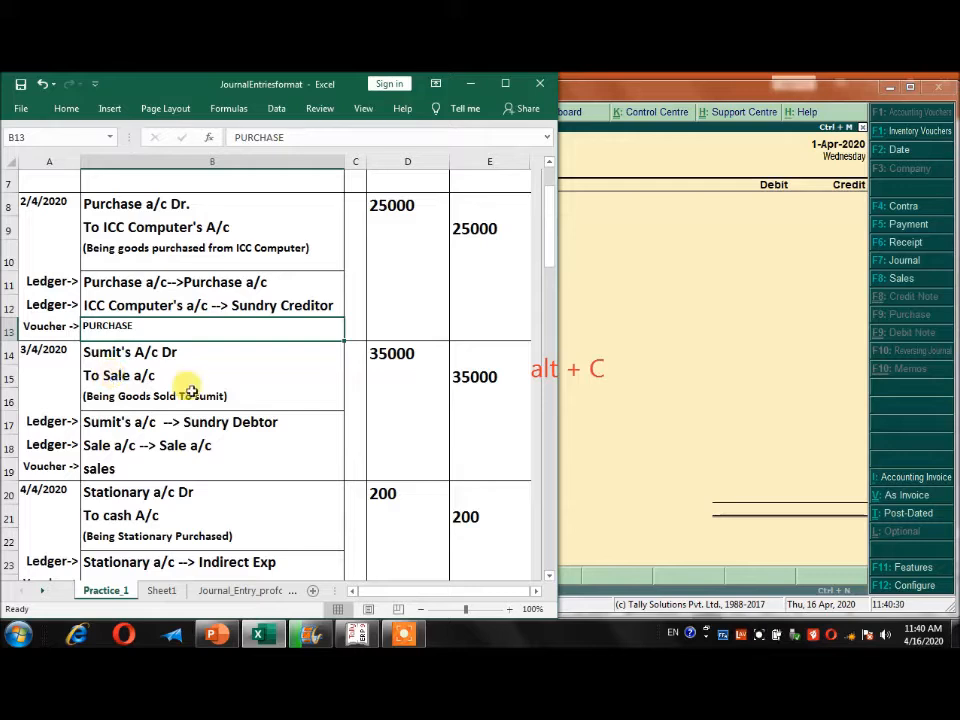
pyautogui.click(675, 385)
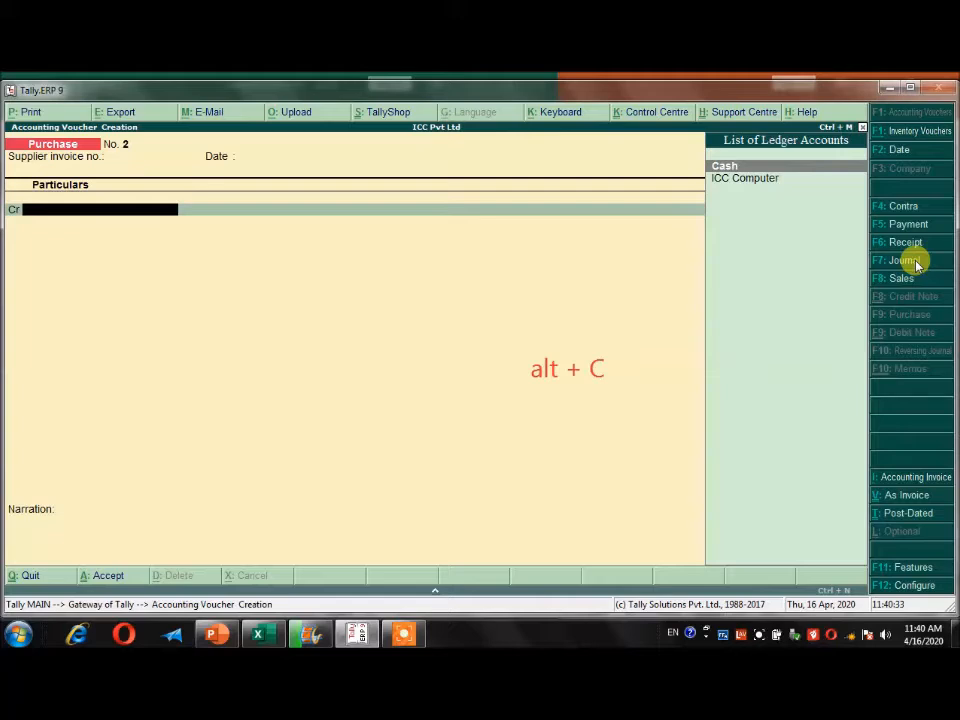
pyautogui.click(895, 284)
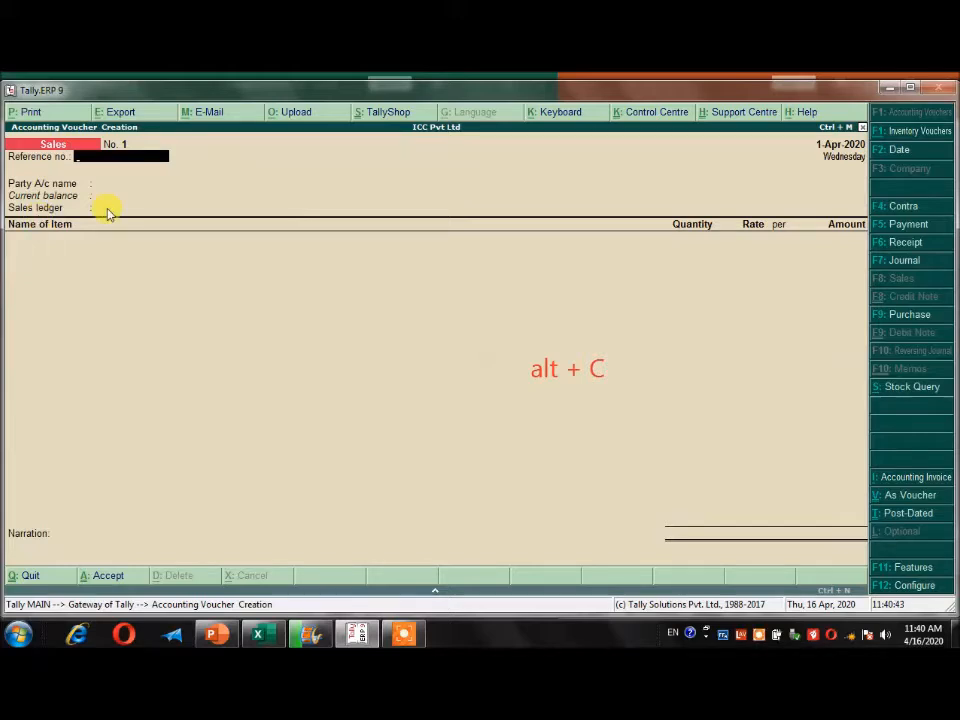
pyautogui.hotkey('ctrl', 'v')
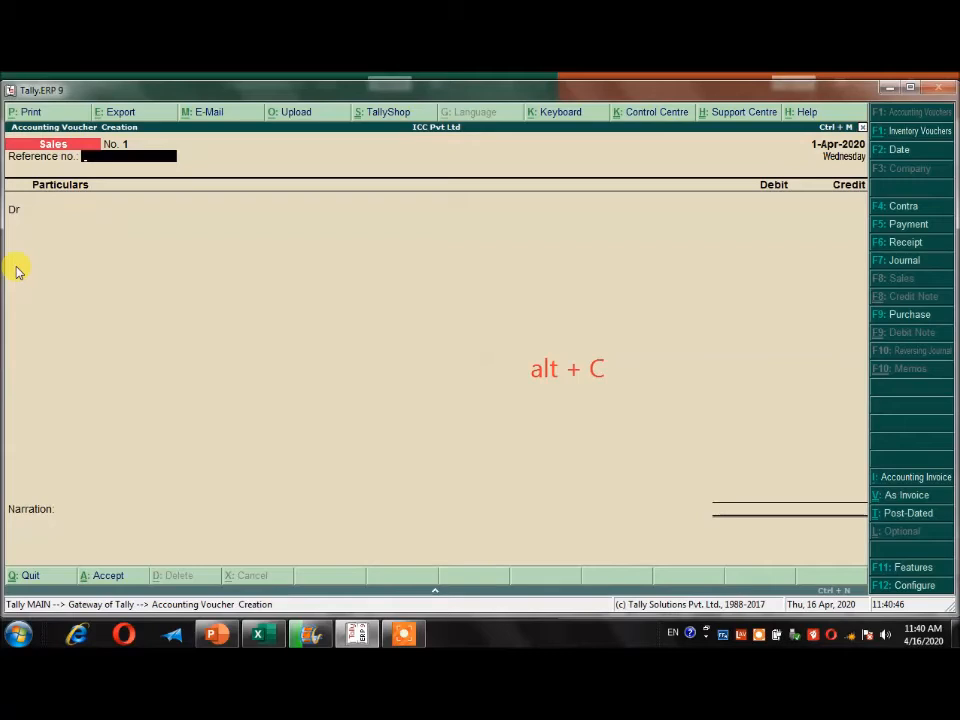
pyautogui.press('Return')
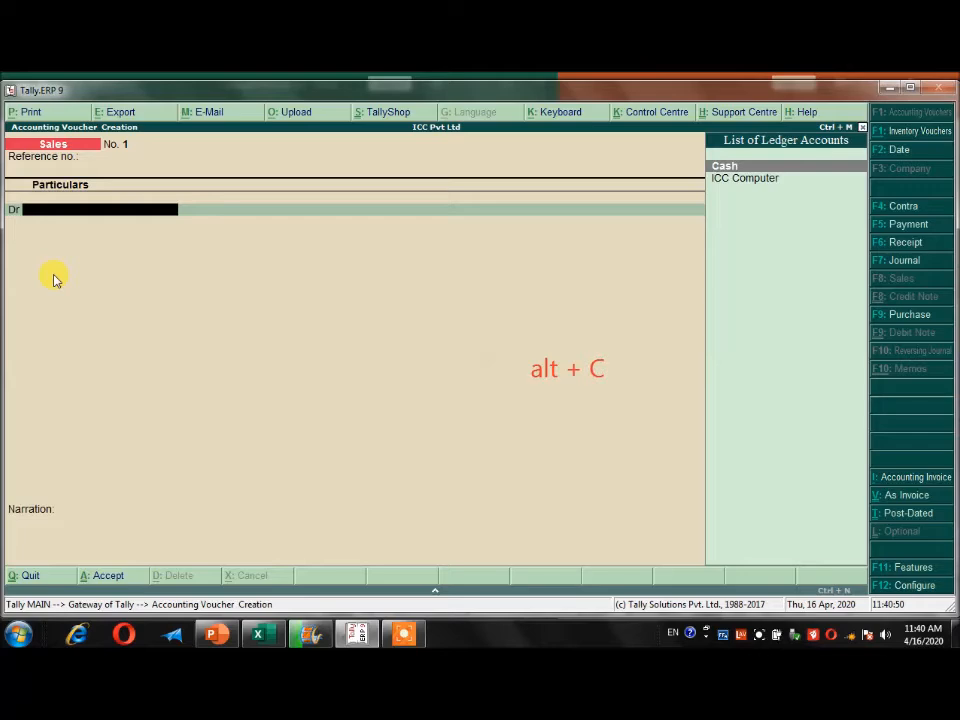
# Check the third journal entry in the Excel sheet and create the customer's ledger under Sundry Debtors from the sales voucher's debit line.
pyautogui.hotkey('alt', 'Tab')
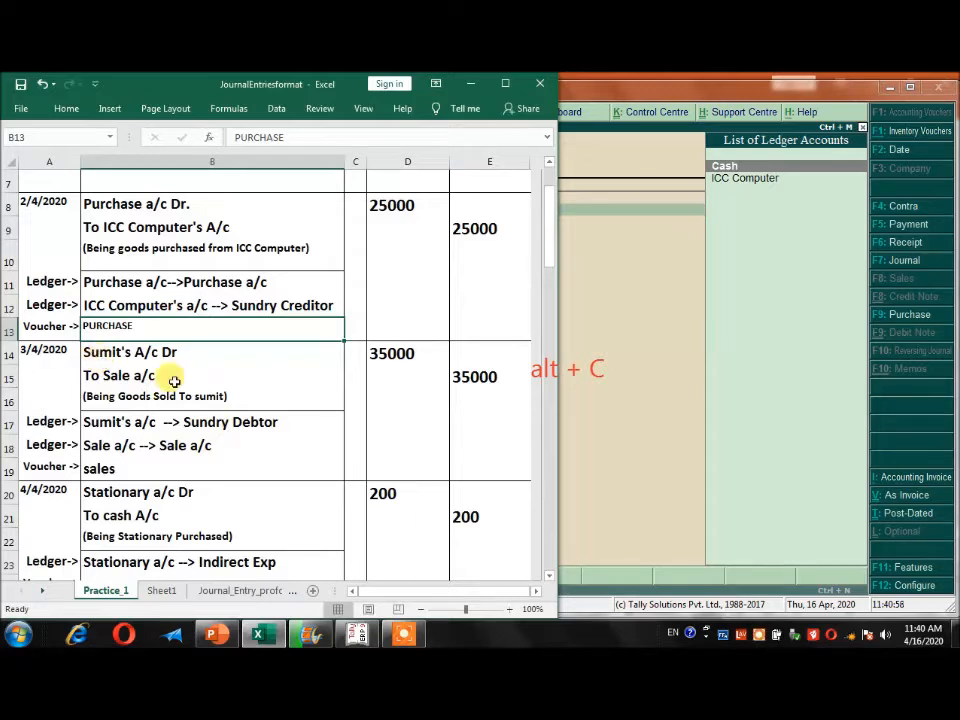
pyautogui.hotkey('alt', 'Tab')
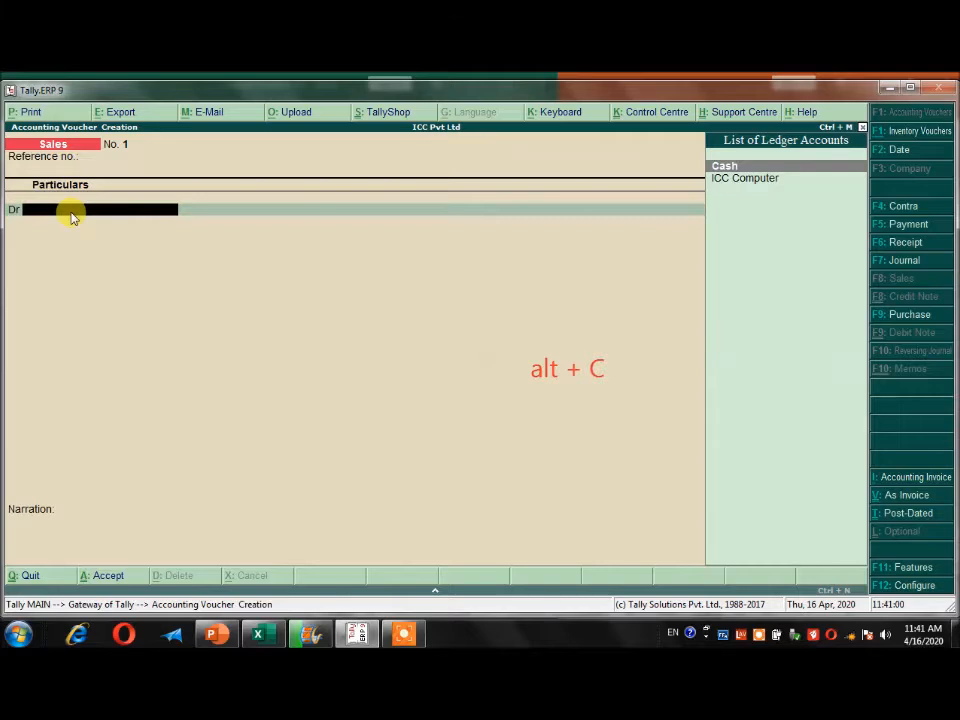
pyautogui.hotkey('alt', 'c')
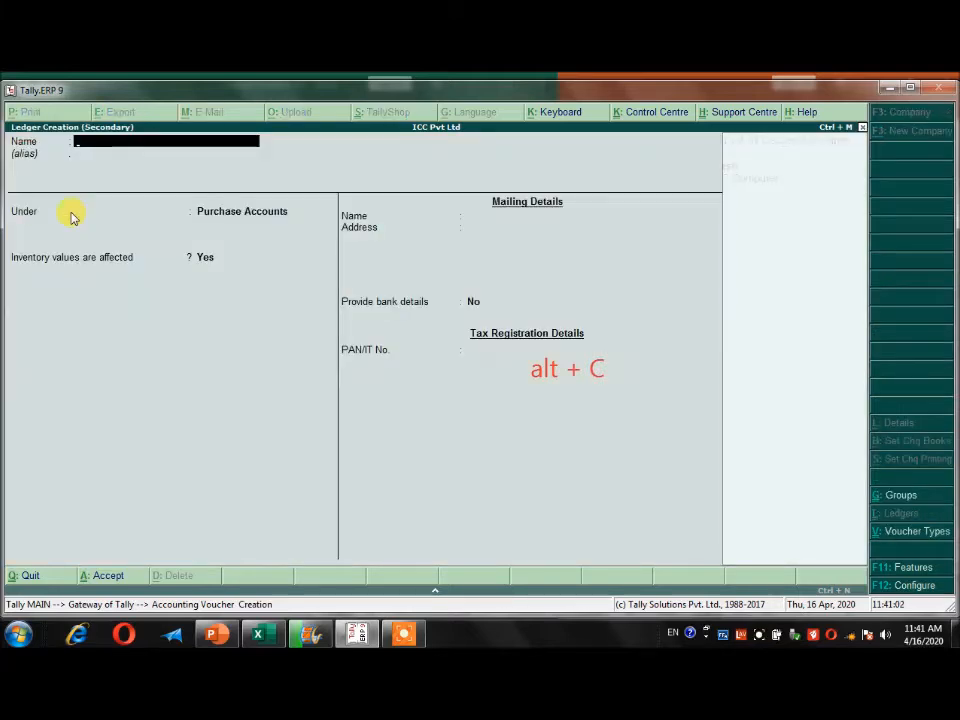
pyautogui.write('Su')
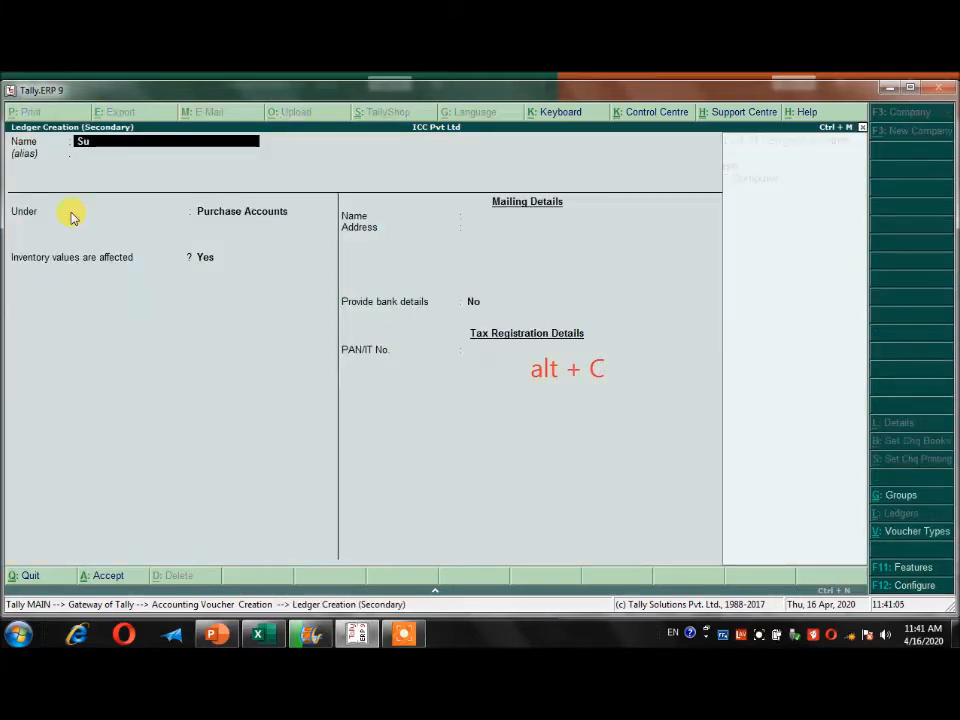
pyautogui.write('mit')
pyautogui.press('Return')
pyautogui.press('Return')
pyautogui.write('Su')
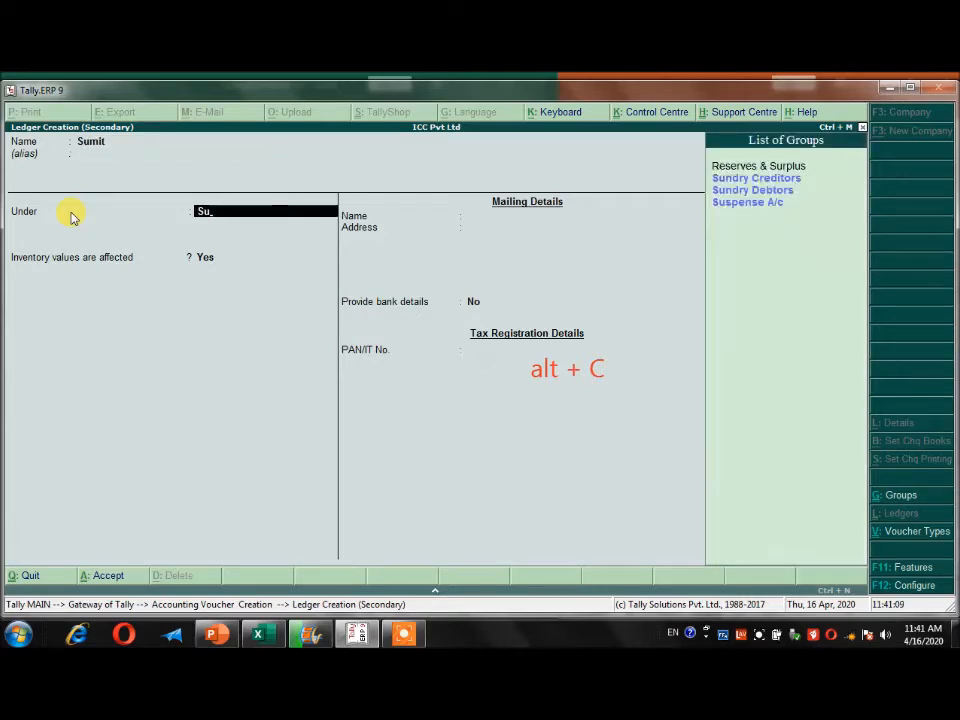
pyautogui.press('Down')
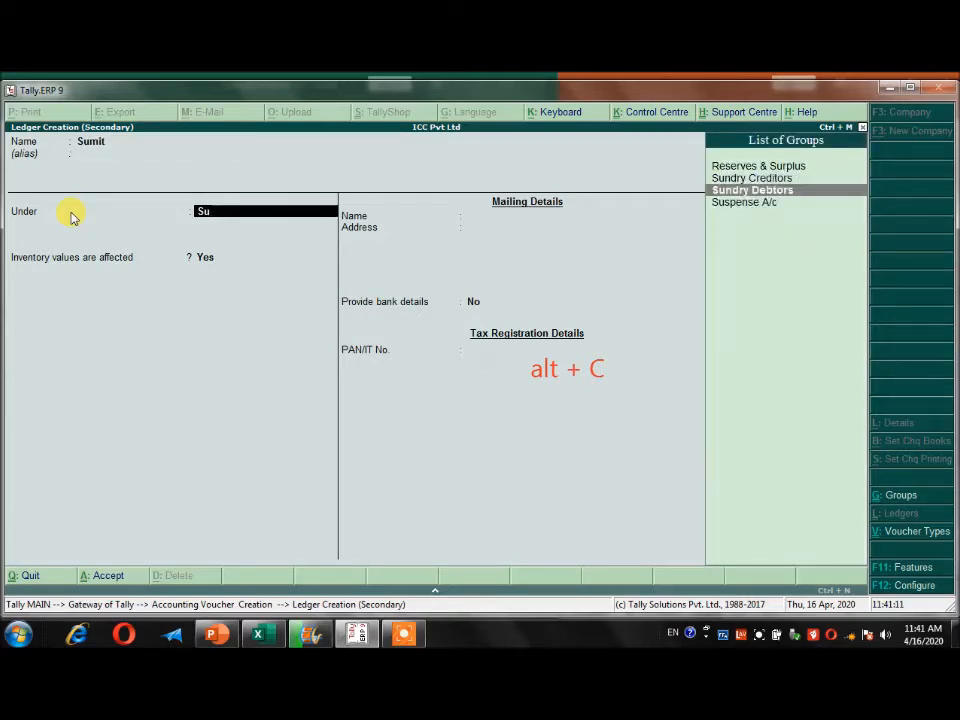
pyautogui.press('Return')
pyautogui.hotkey('ctrl', 'a')
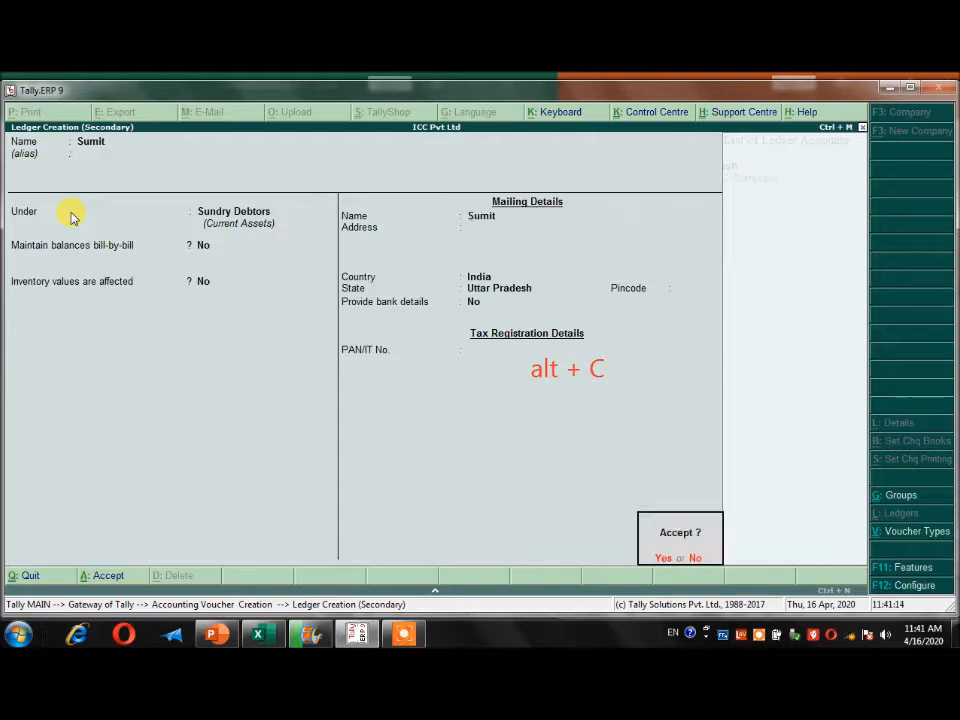
pyautogui.press('Return')
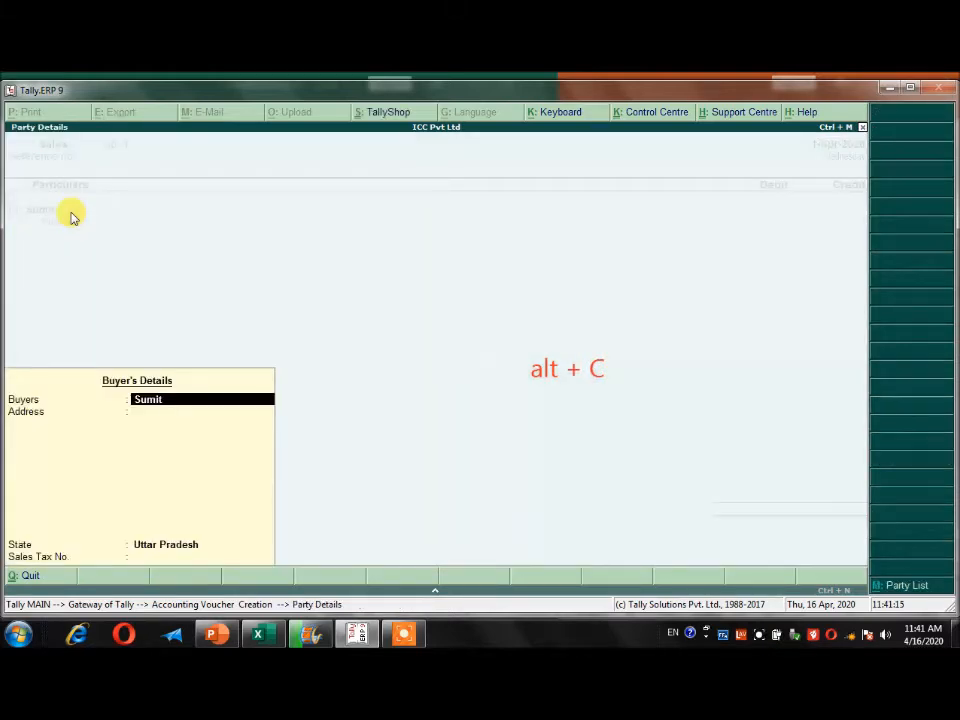
# Accept the buyer's details as filled in and debit the customer's ledger with 35,000.00 in the sales voucher.
pyautogui.hotkey('ctrl', 'a')
pyautogui.press('Return')
pyautogui.press('Return')
pyautogui.press('Return')
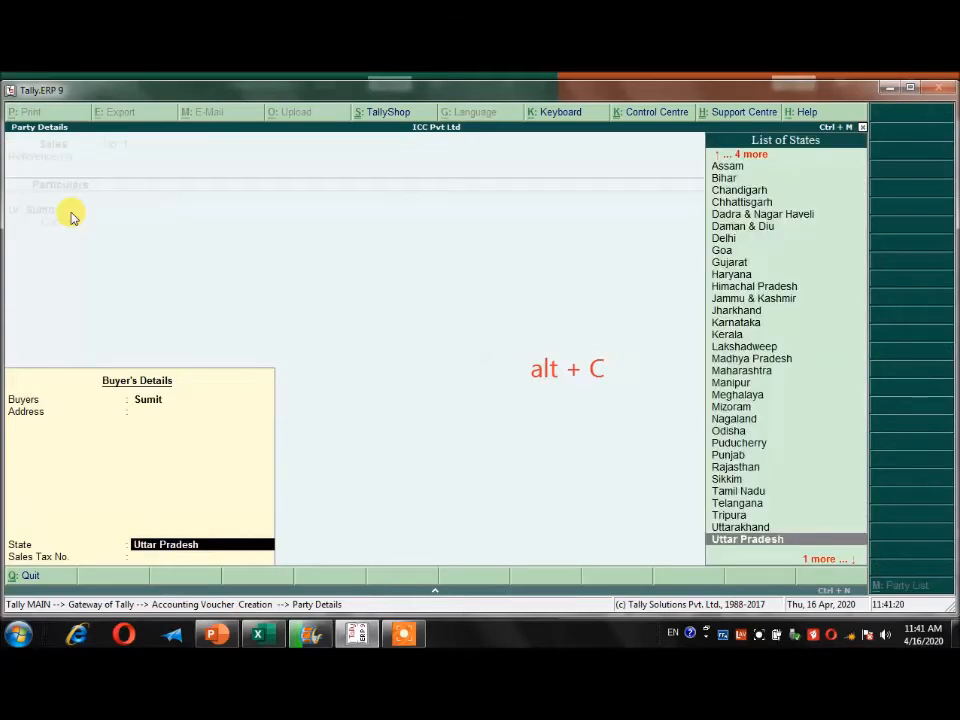
pyautogui.press('Return')
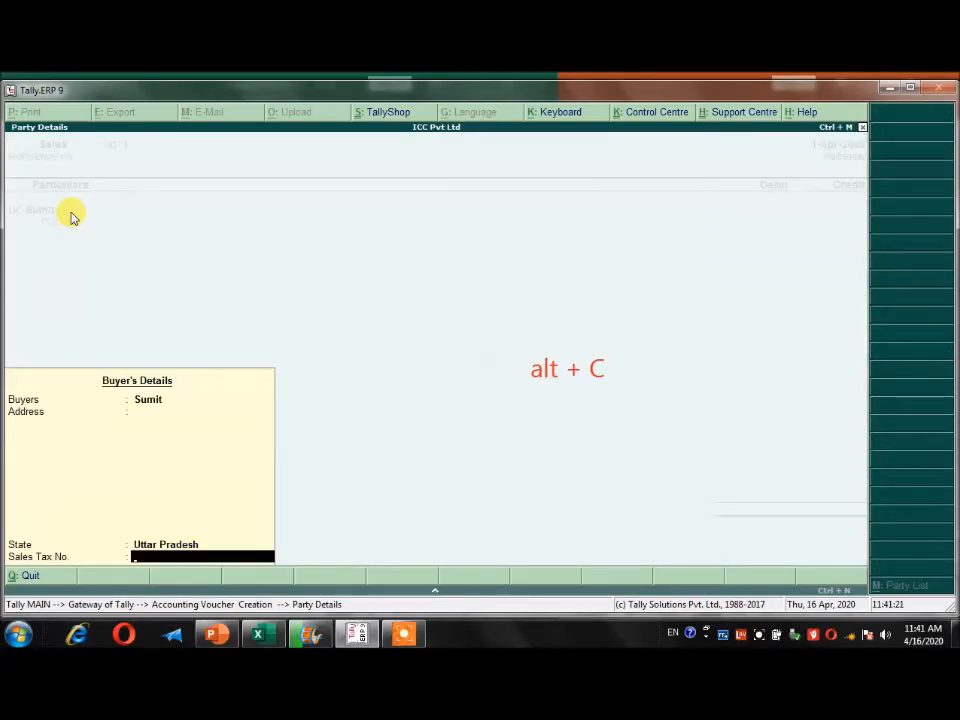
pyautogui.press('Return')
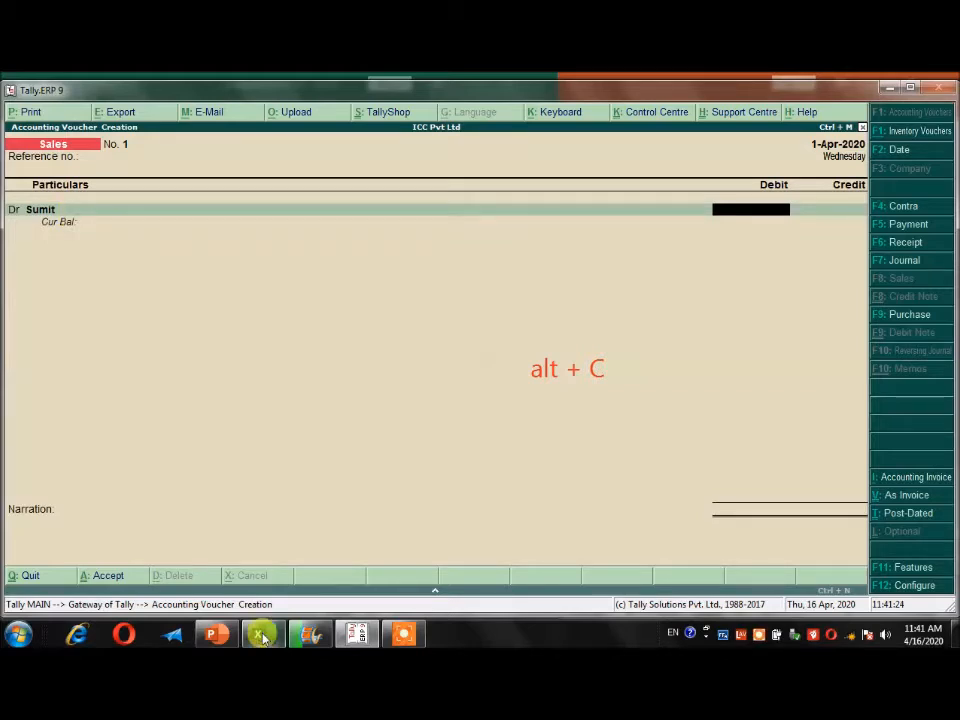
pyautogui.write('35,0')
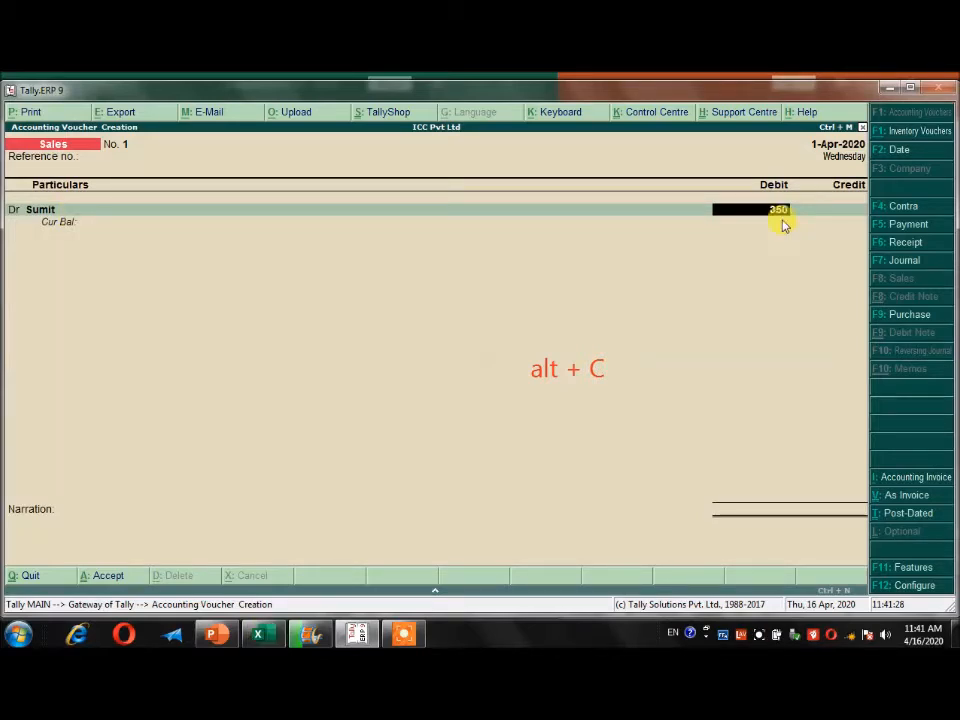
pyautogui.write('00')
pyautogui.press('Return')
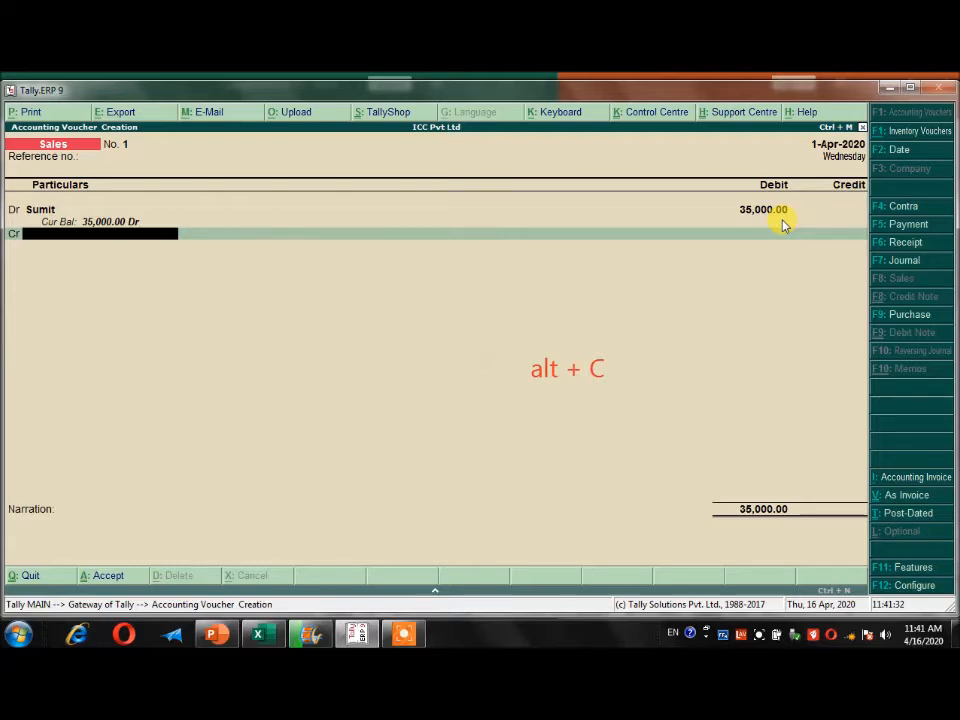
# Create a ledger named Sales A/c under Sales Accounts from the sales voucher's credit line.
pyautogui.hotkey('alt', 'c')
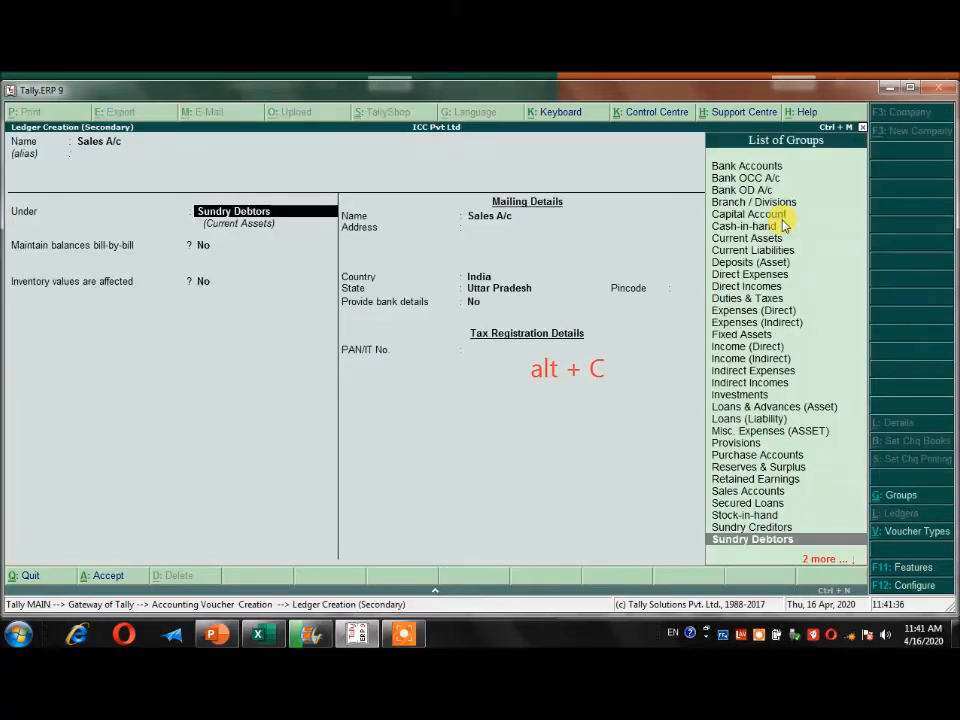
pyautogui.write('sales')
pyautogui.press('Return')
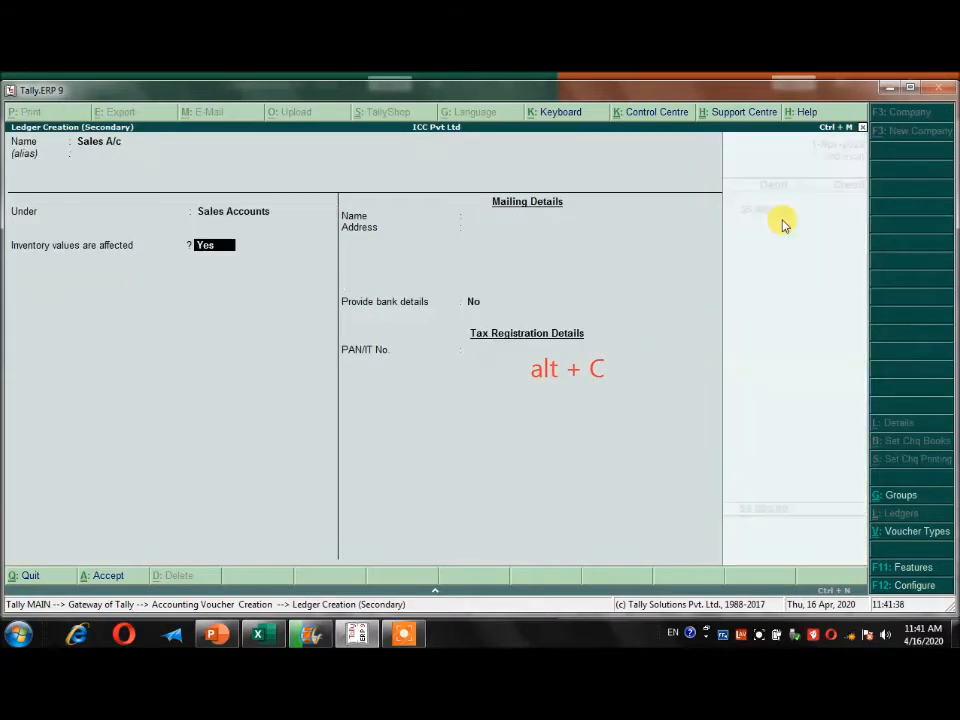
pyautogui.press('Return')
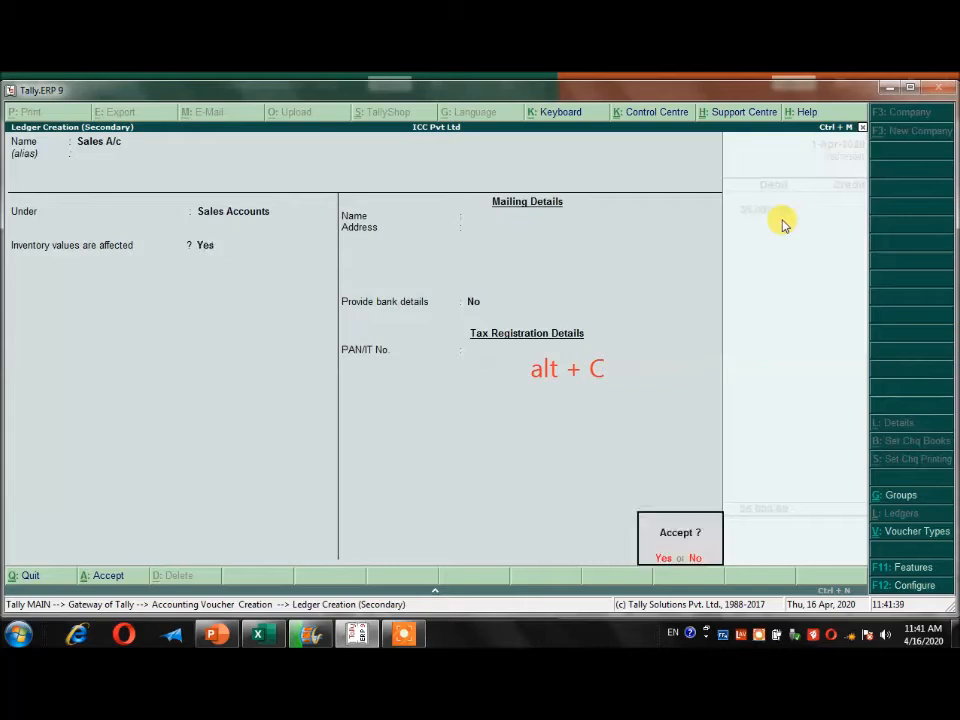
pyautogui.press('Return')
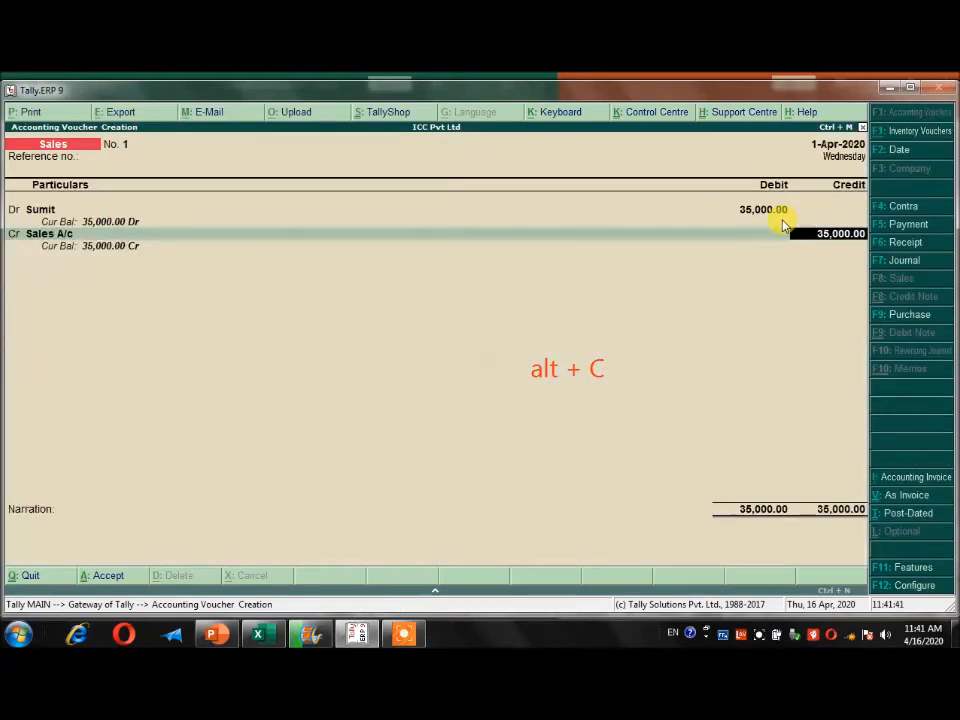
# Credit Sales A/c with 35,000.00, add a narration for goods sold to the named customer, and save the sales voucher.
pyautogui.press('Return')
pyautogui.write('being Goods  sold to sumit.')
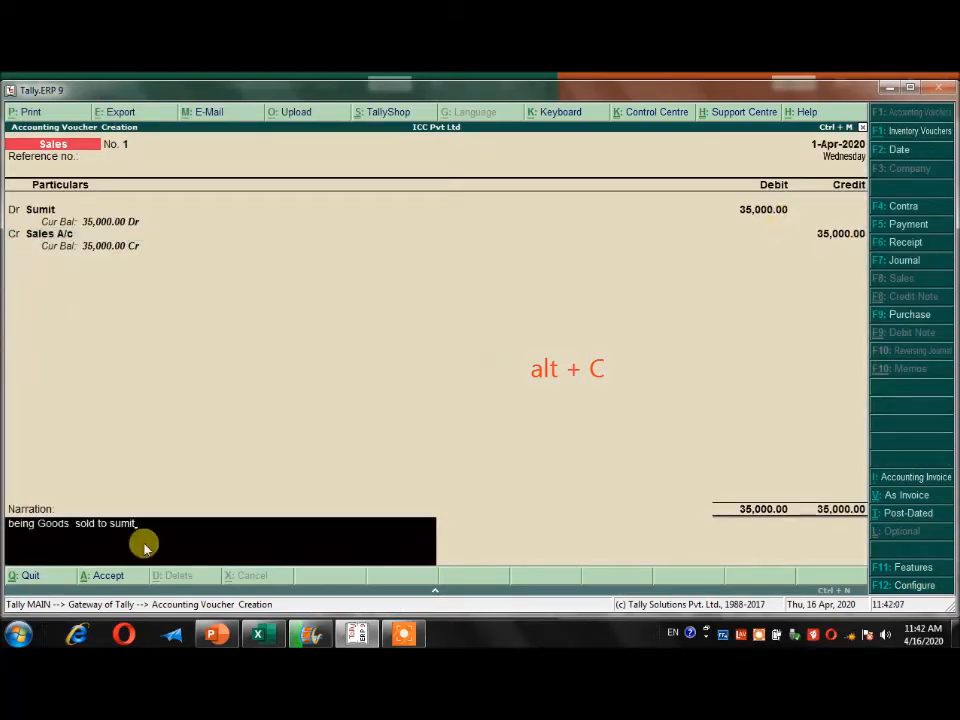
pyautogui.press('Return')
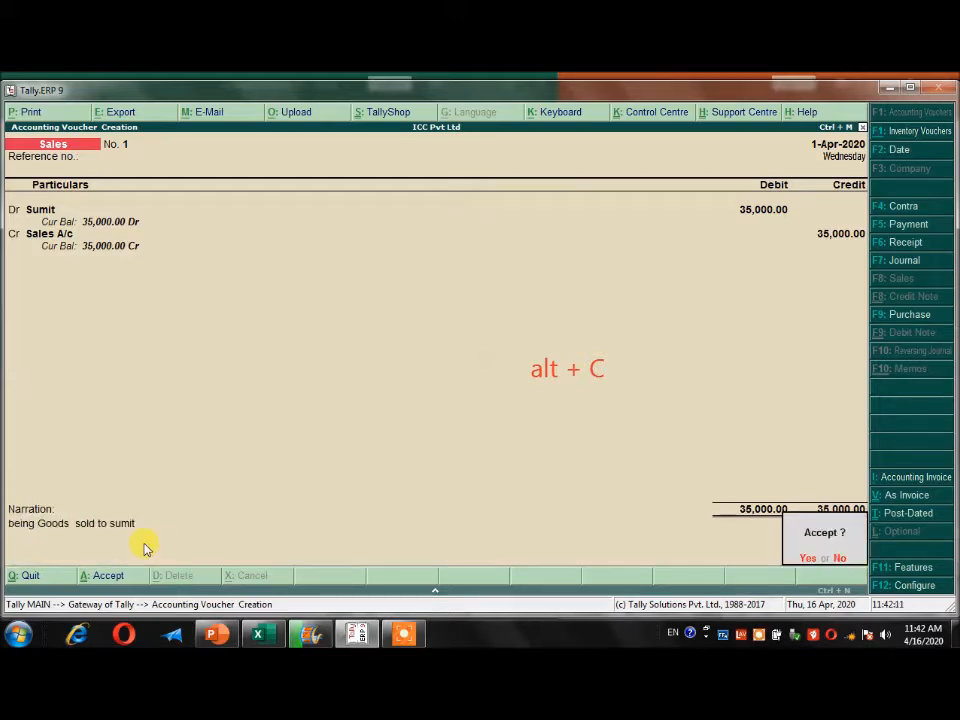
pyautogui.press('Return')
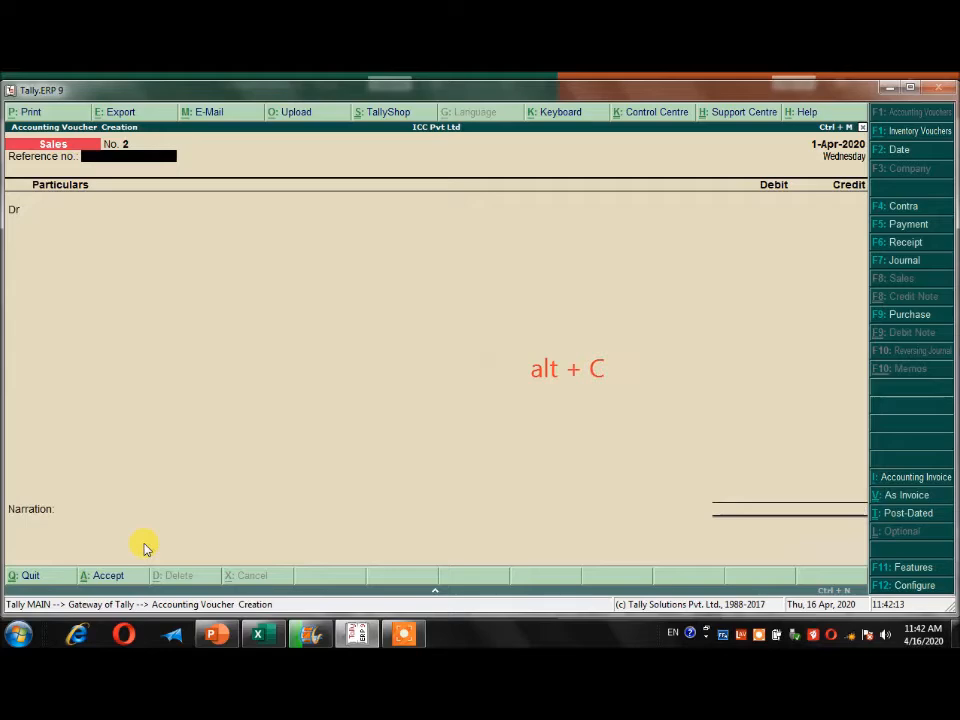
# Check the 4/4/2020 stationary entry in the Excel sheet and start a payment voucher in Tally.
pyautogui.hotkey('alt', 'Tab')
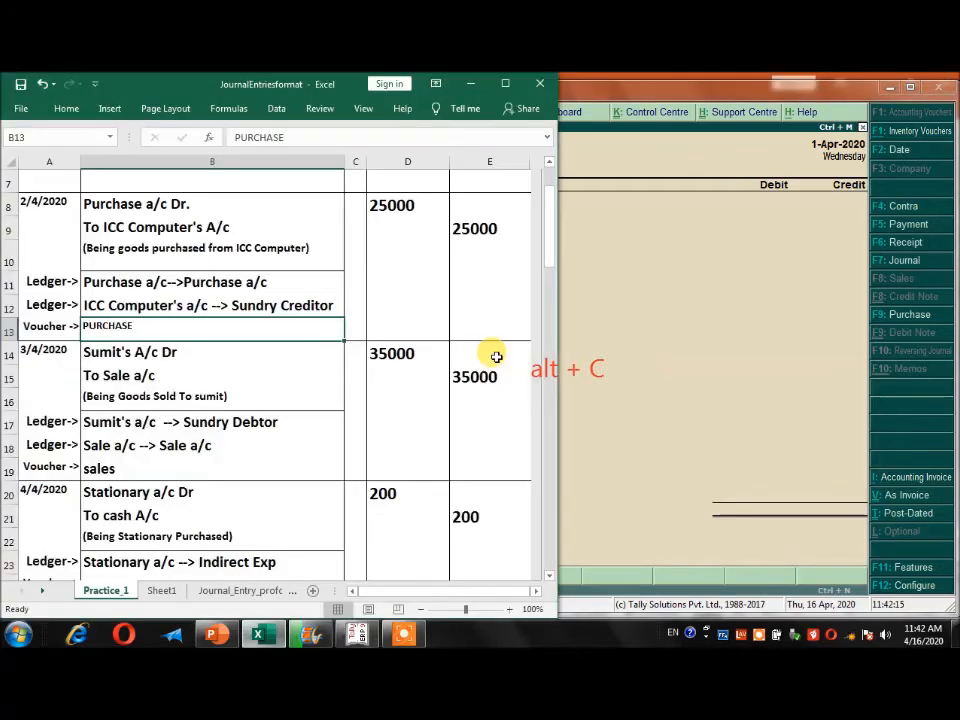
pyautogui.moveTo(550, 251); pyautogui.dragTo(551, 286)
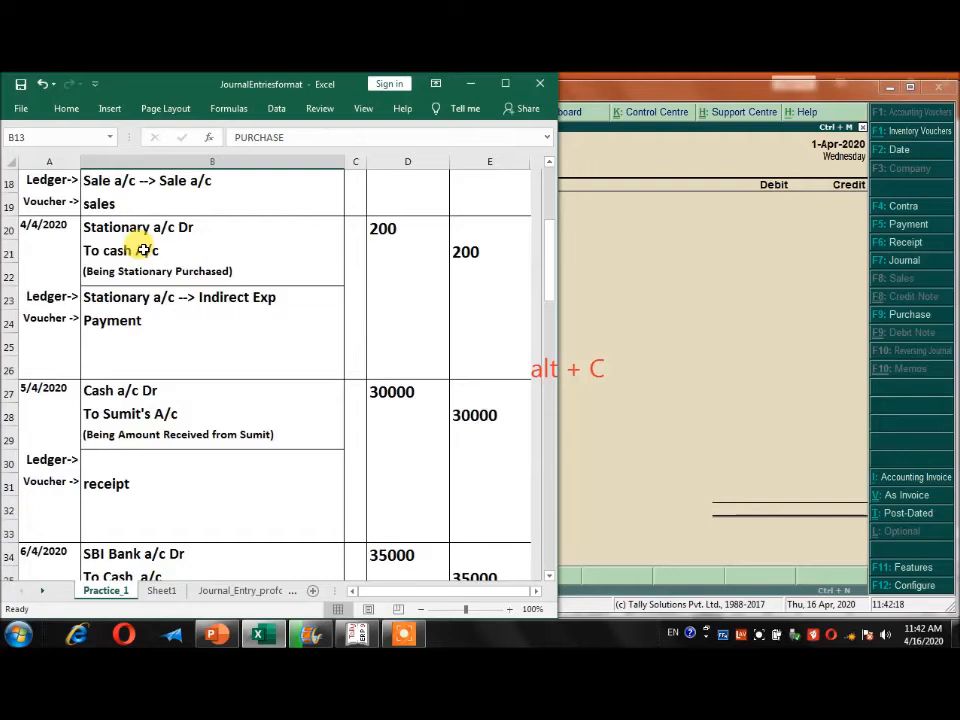
pyautogui.click(653, 343)
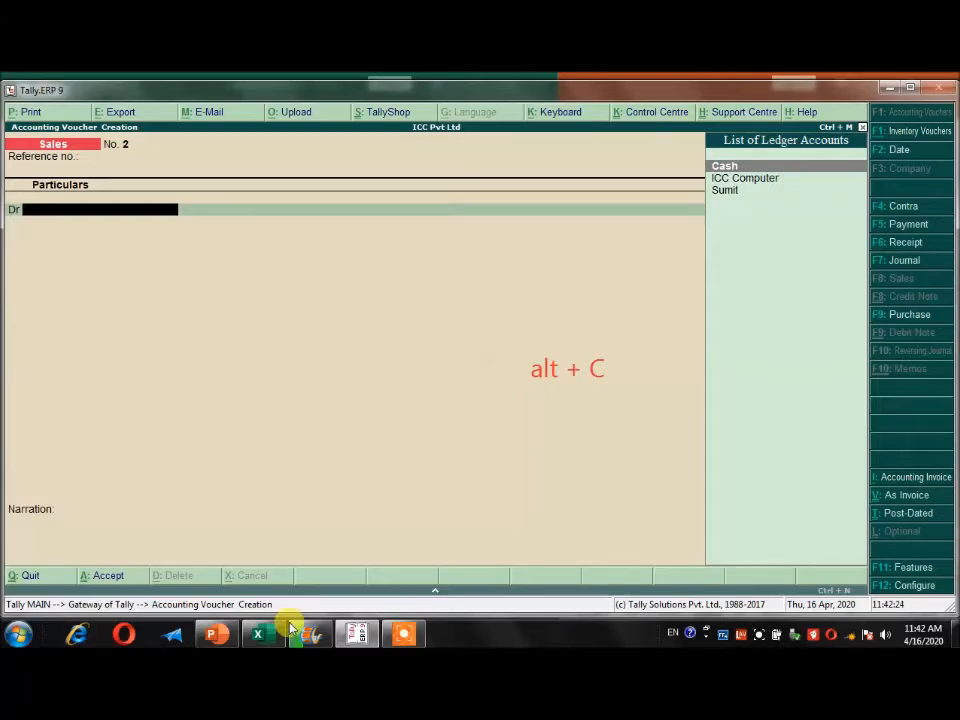
pyautogui.click(260, 634)
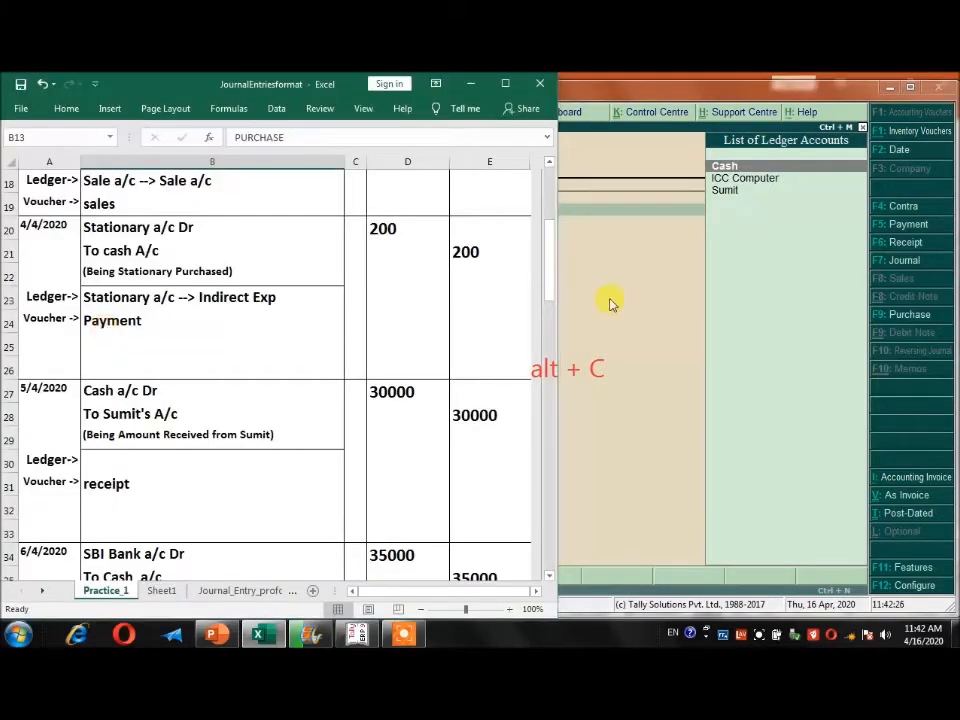
pyautogui.click(559, 342)
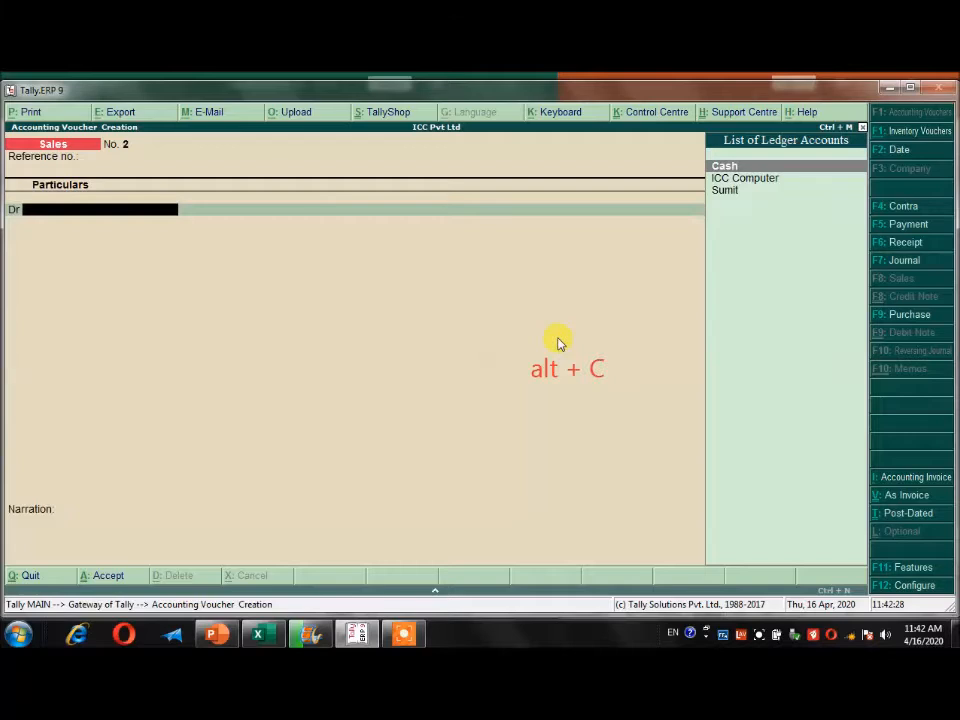
pyautogui.press('F5')
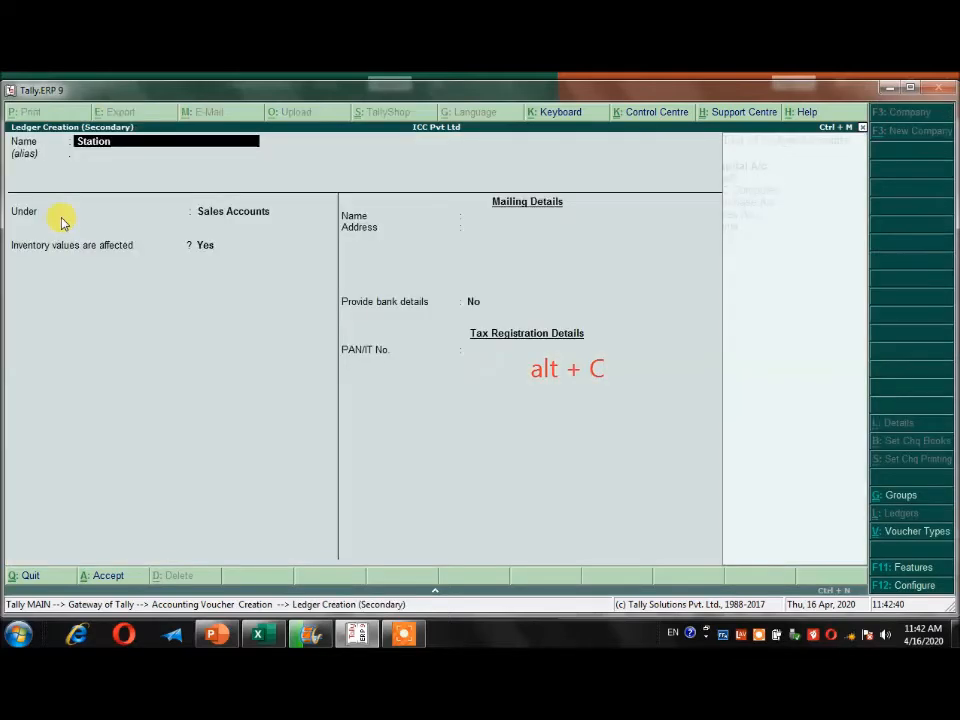
# Create a ledger named Stationary under Indirect Expenses from the payment voucher's debit line.
pyautogui.write('ary')
pyautogui.press('Return')
pyautogui.press('Return')
pyautogui.write('In')
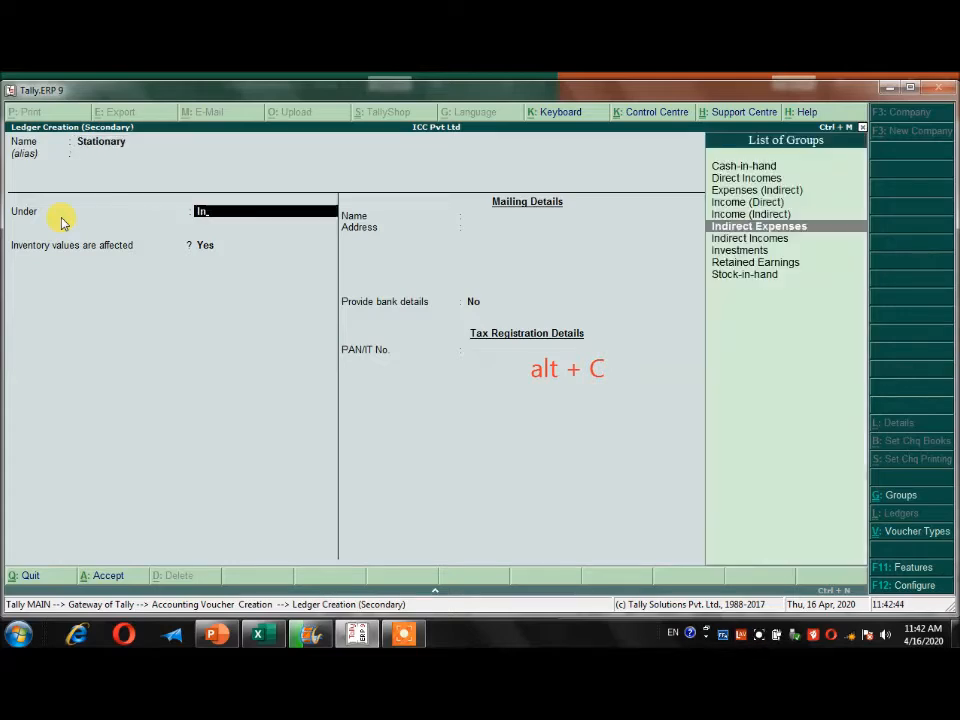
pyautogui.press('Return')
pyautogui.hotkey('ctrl', 'a')
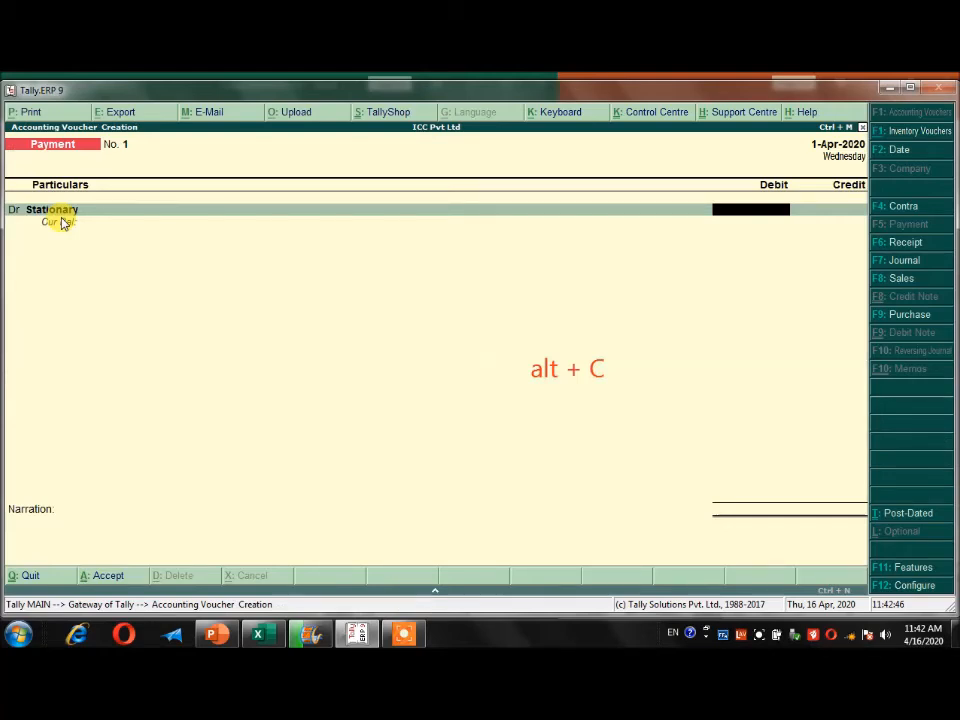
# Debit Stationary with 200.00 and credit Cash with 200.00 in the payment voucher.
pyautogui.write('200')
pyautogui.press('Return')
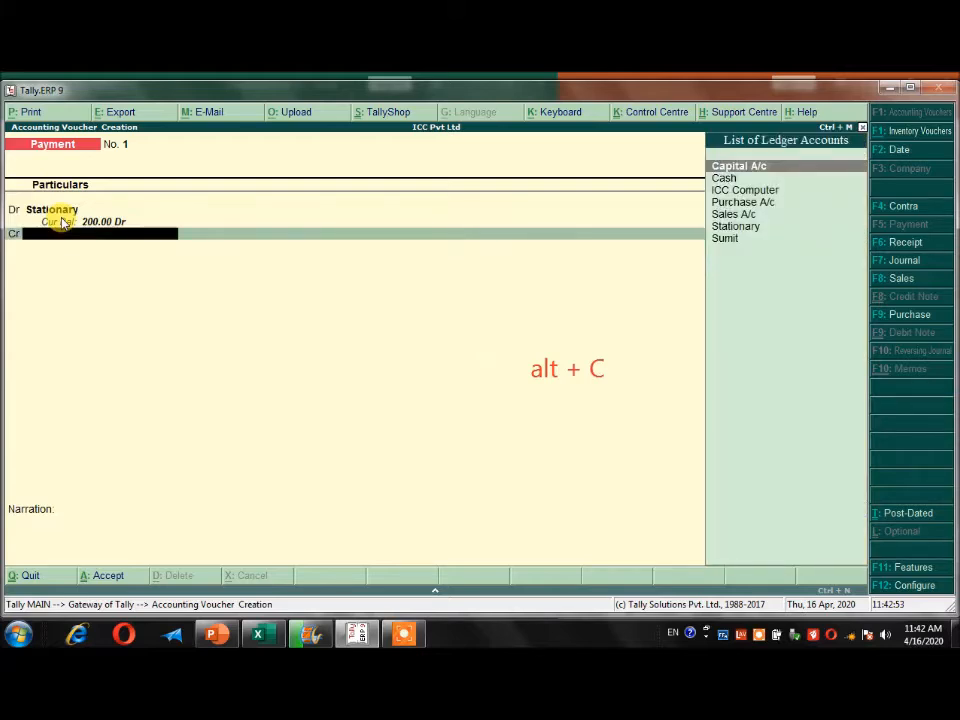
pyautogui.write('cash')
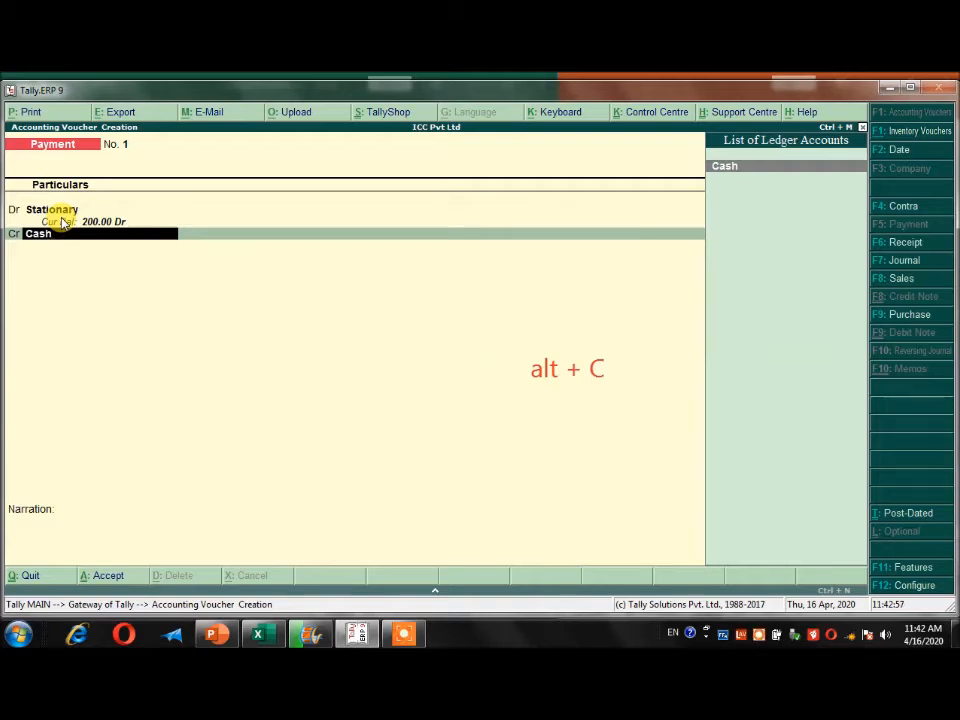
pyautogui.press('Return')
pyautogui.press('Return')
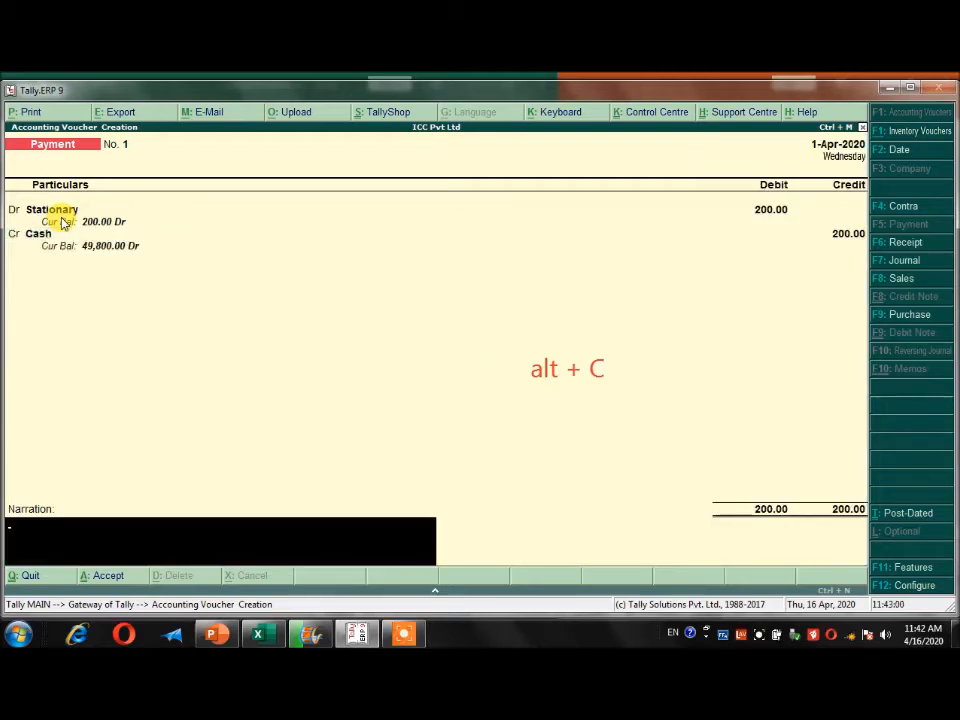
# Add the narration "being stationary purchased" and save the payment voucher.
pyautogui.write('being stationary purchased')
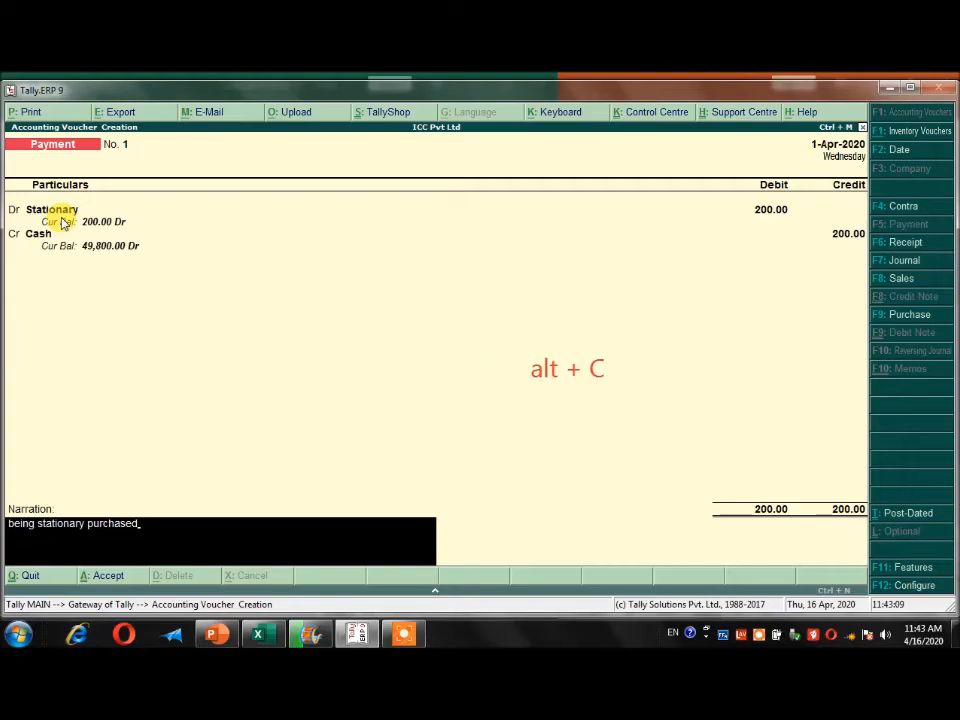
pyautogui.press('Return')
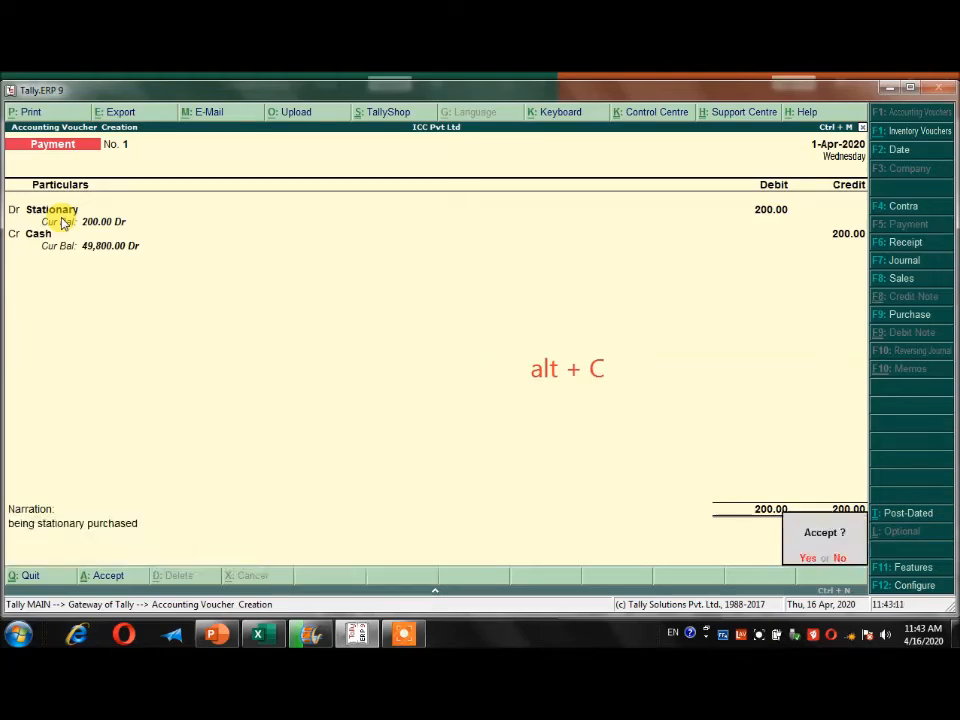
pyautogui.press('Return')
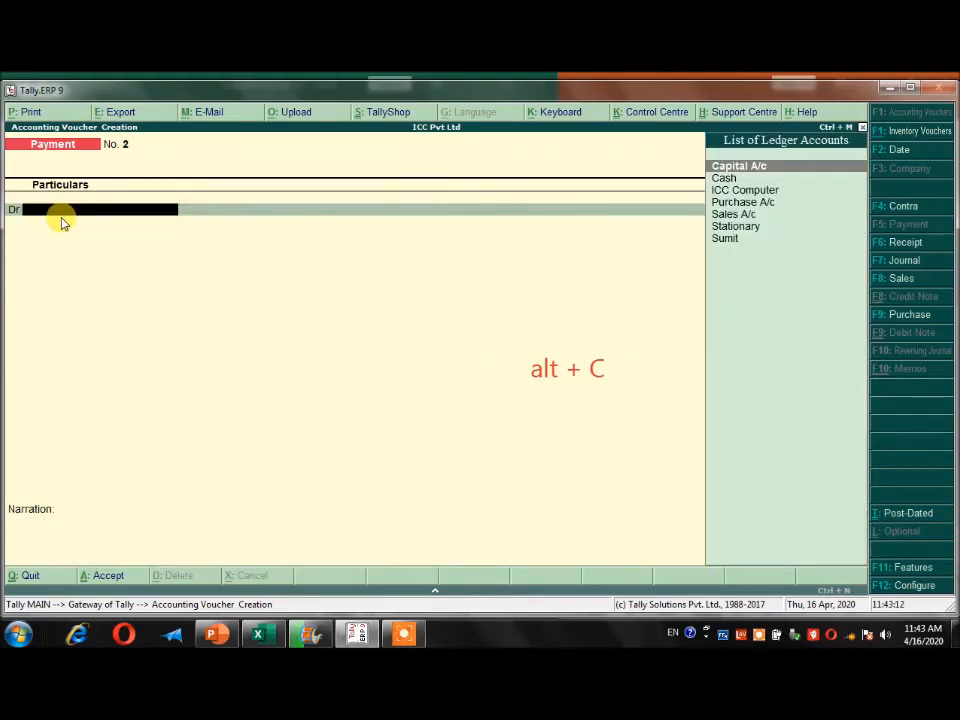
# Check the 5/4/2020 entry in the Excel sheet and credit the customer's ledger with 30,000.00 in a new Tally receipt voucher.
pyautogui.hotkey('alt', 'Tab')
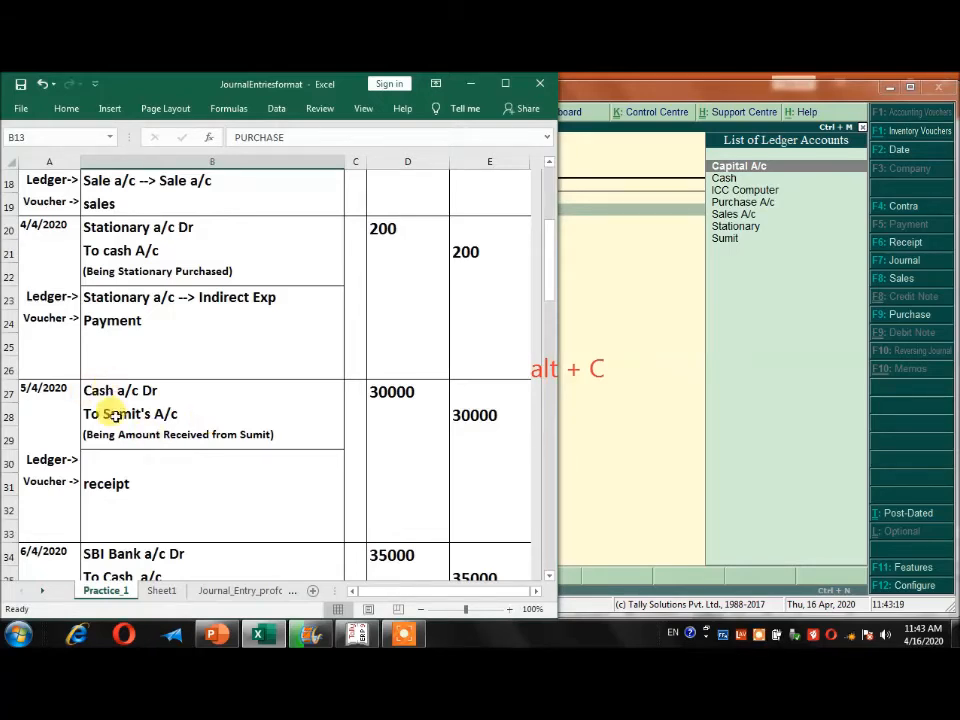
pyautogui.click(647, 386)
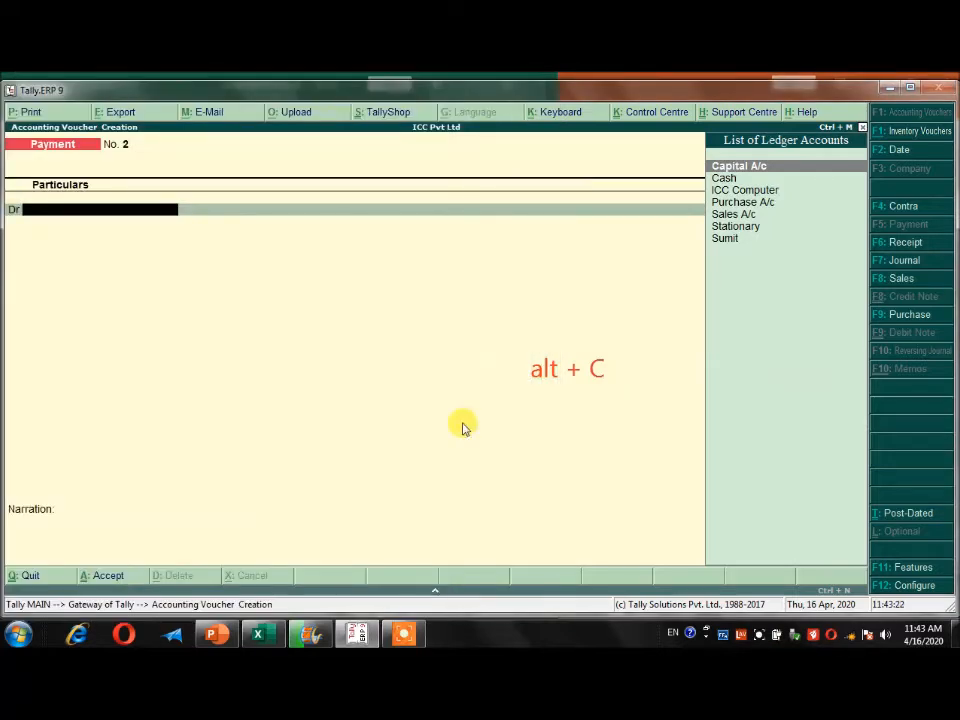
pyautogui.press('F6')
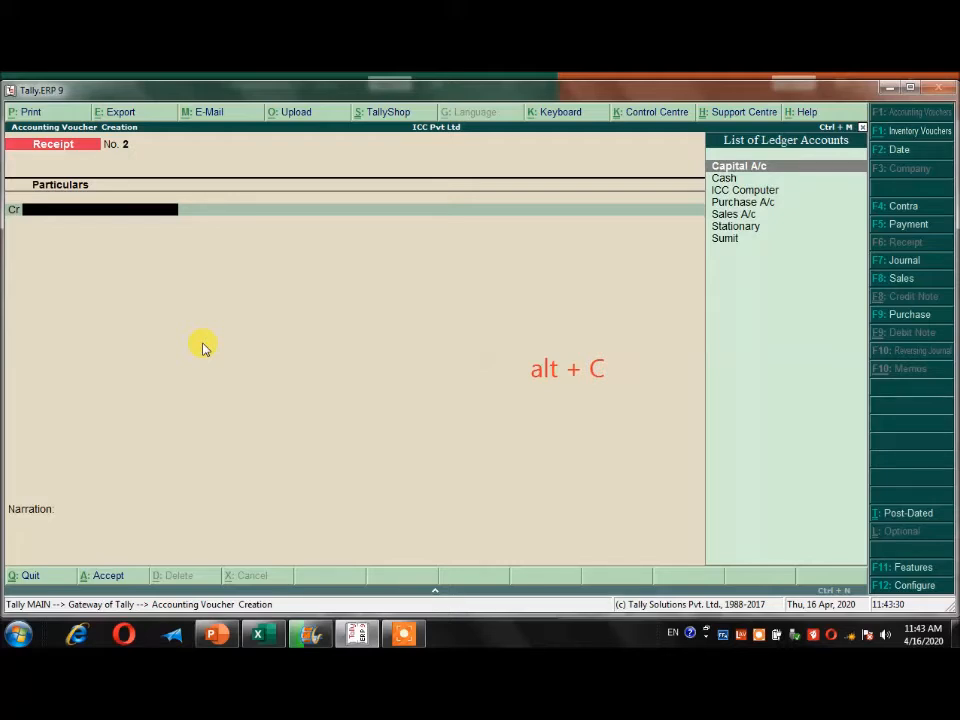
pyautogui.press('Up')
pyautogui.press('Return')
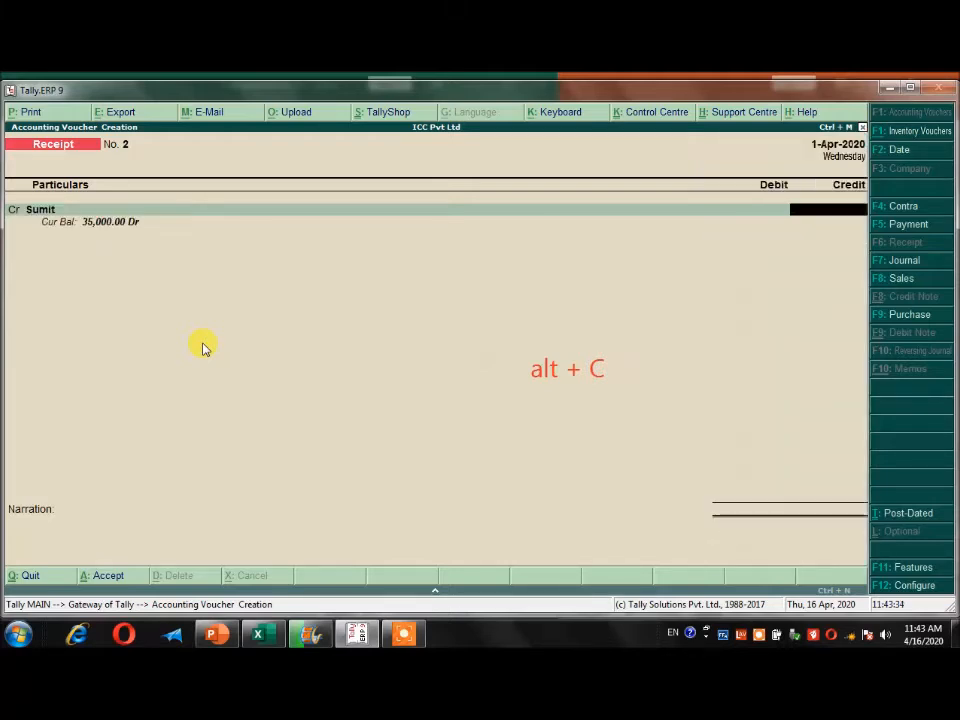
pyautogui.hotkey('alt', 'Tab')
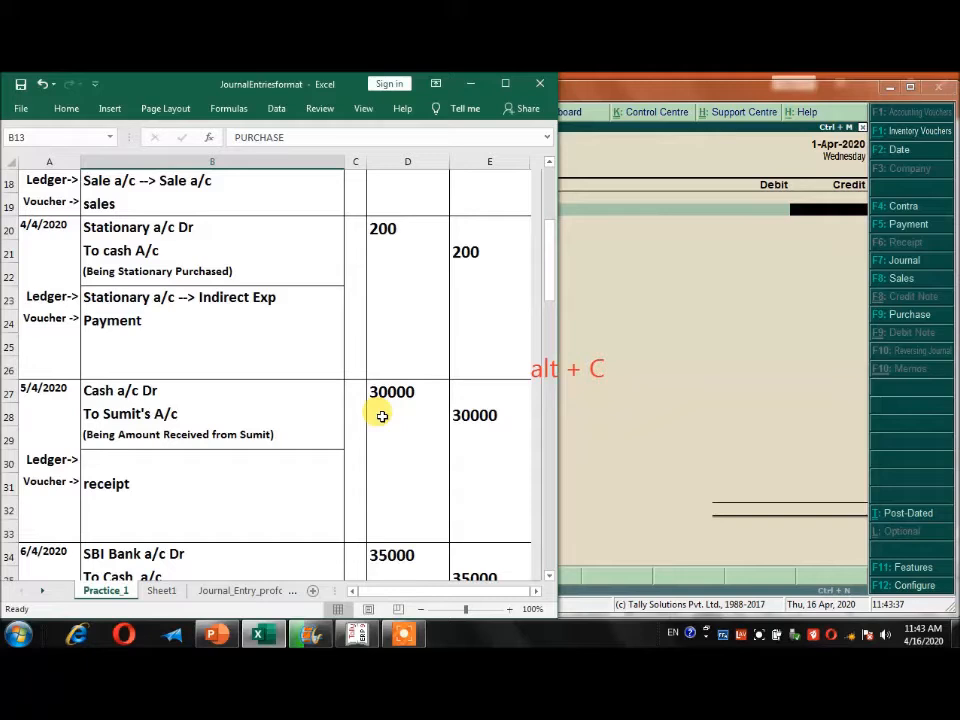
pyautogui.click(680, 259)
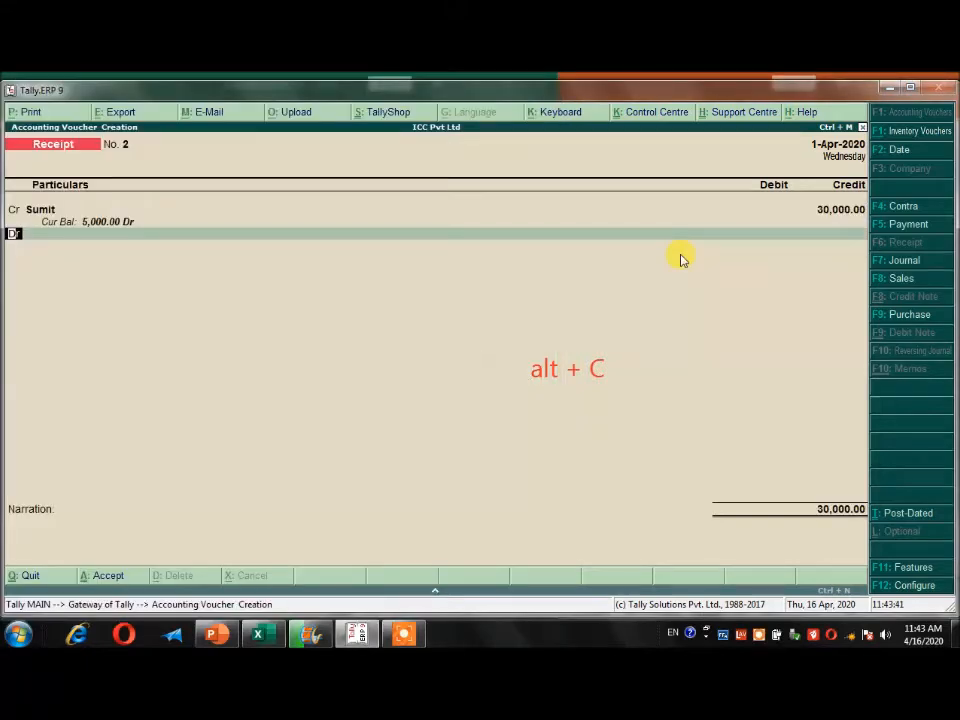
# Debit Cash with 30,000.00, add a narration about the amount received from the customer, and save the receipt voucher.
pyautogui.write('c')
pyautogui.press('Return')
pyautogui.press('Return')
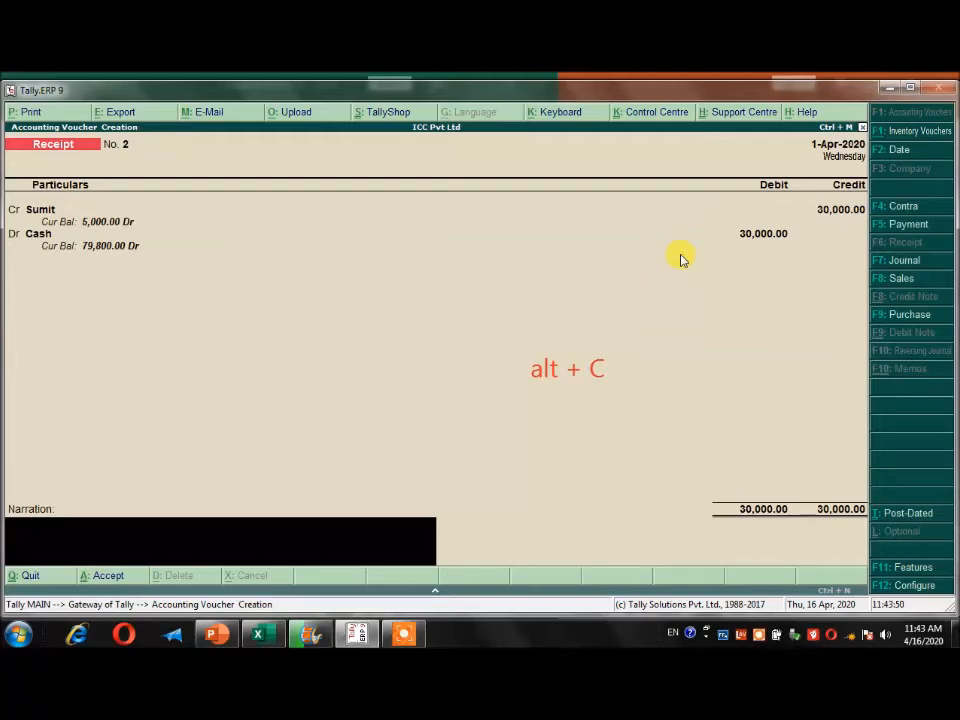
pyautogui.write('being amout received from sumit')
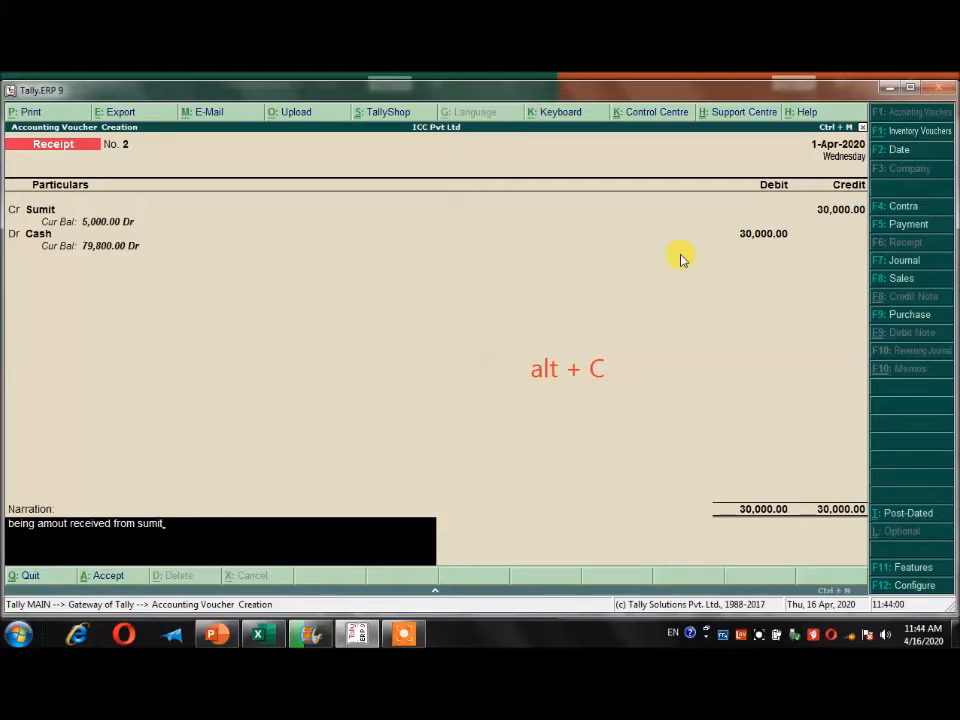
pyautogui.press('Return')
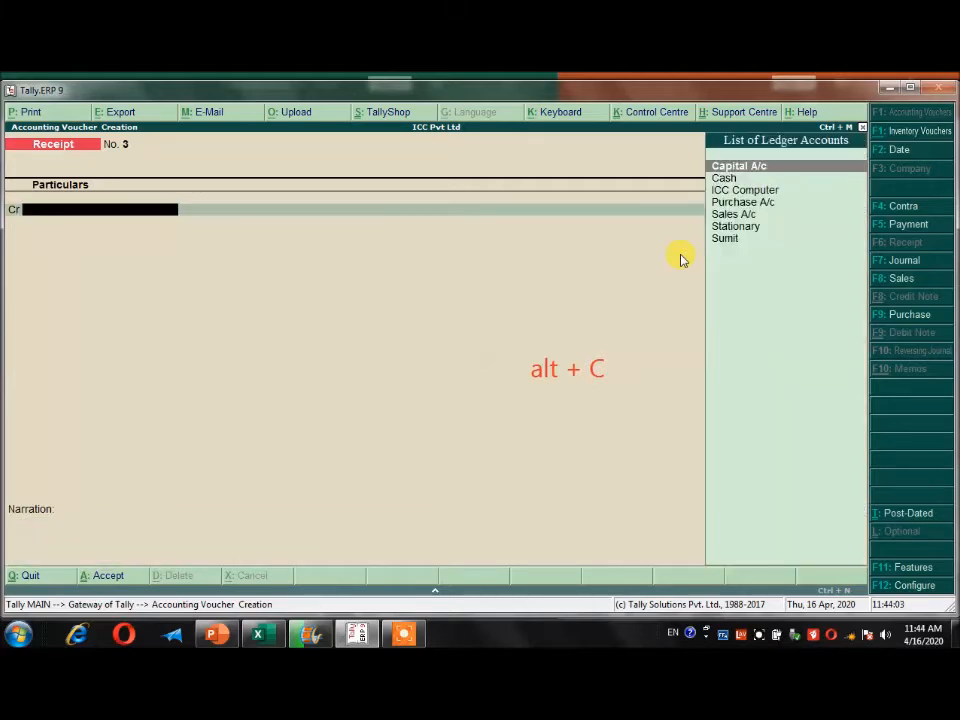
# Check the 6/4/2020 bank deposit entry in the Excel sheet and credit Cash with 35,000.00 in a new Tally contra voucher.
pyautogui.hotkey('alt', 'Tab')
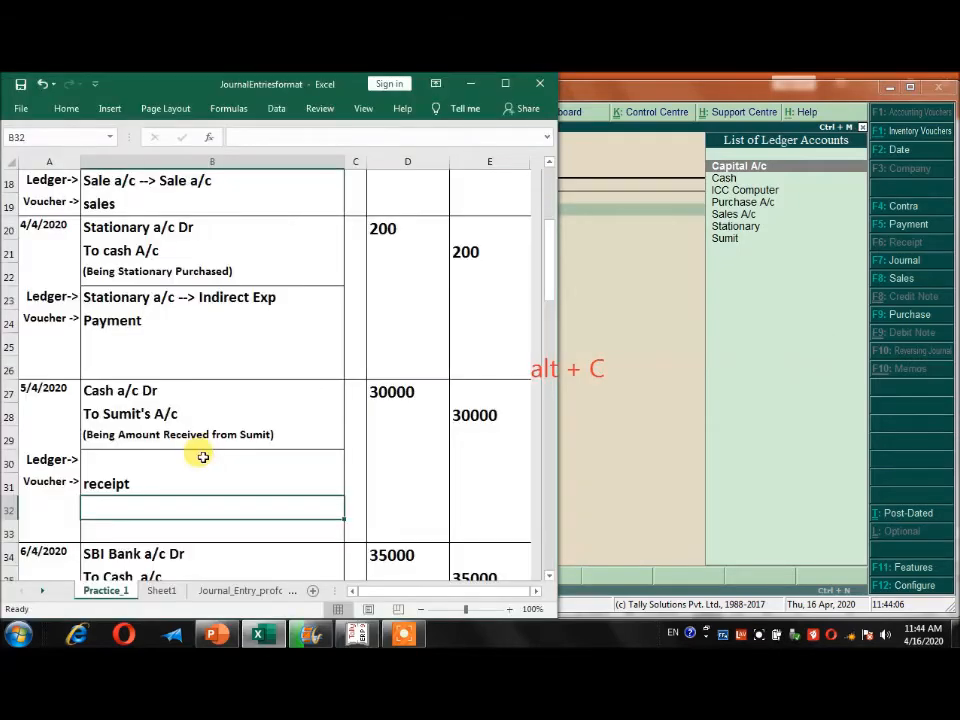
pyautogui.scroll(-2, 203, 457)
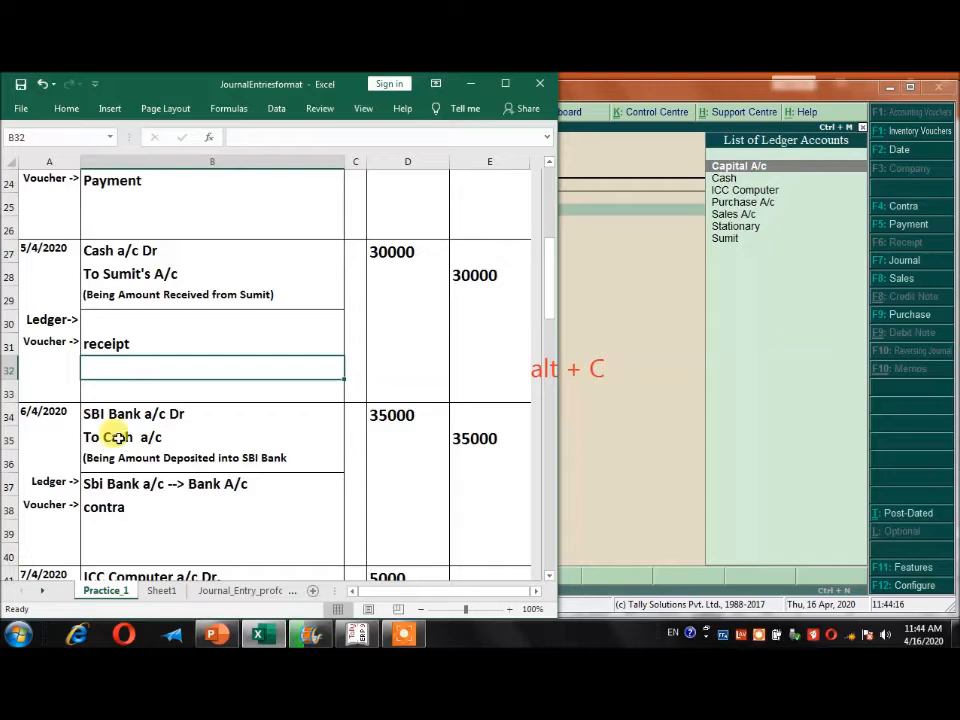
pyautogui.click(727, 449)
pyautogui.press('F4')
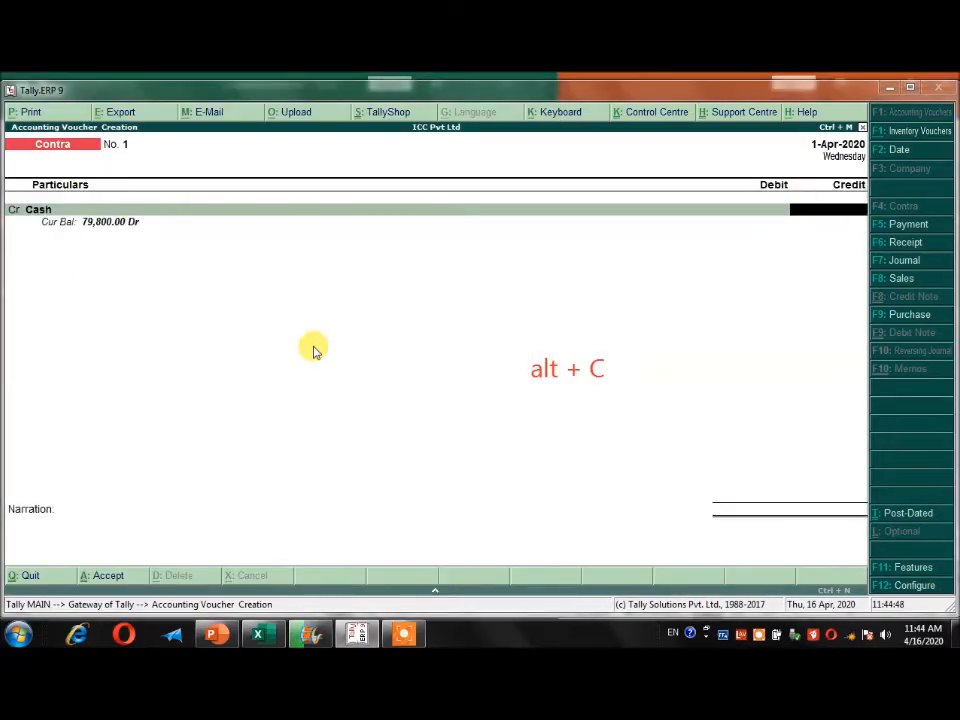
pyautogui.click(262, 634)
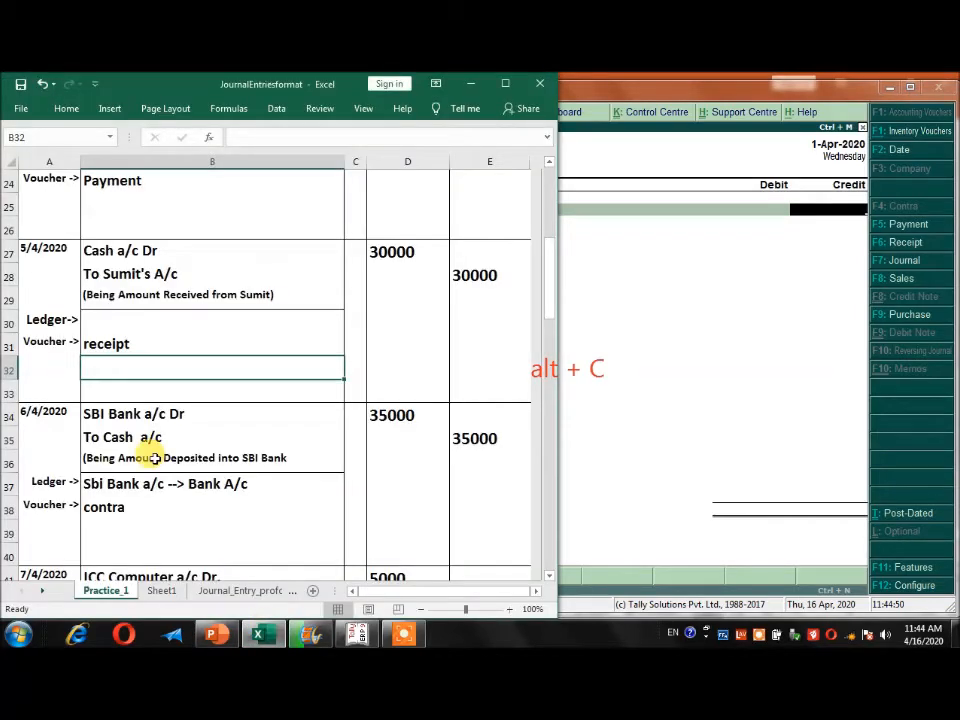
pyautogui.click(828, 217)
pyautogui.write('35000')
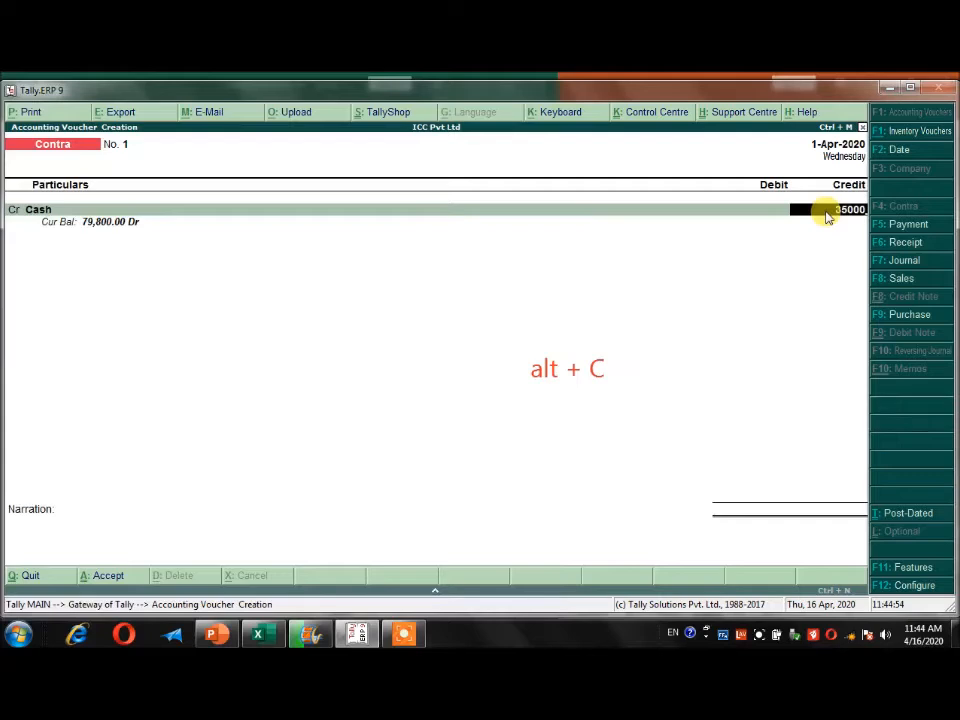
pyautogui.press('Return')
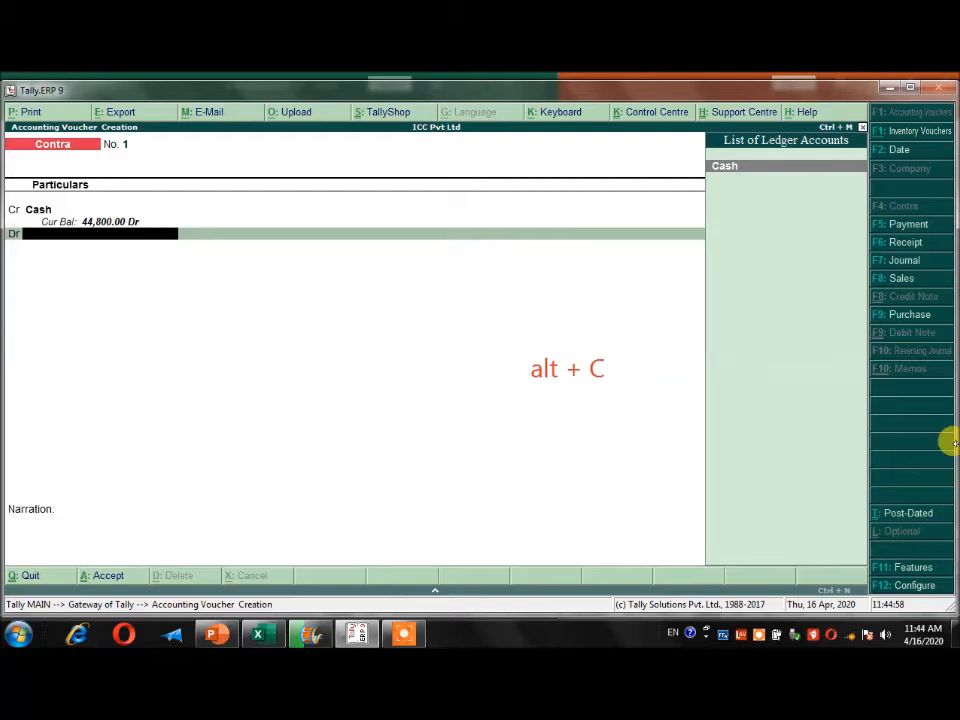
# Create a ledger named SBI BANK under Bank Accounts from the contra voucher's debit line and debit it with 35,000.00.
pyautogui.hotkey('alt', 'c')
pyautogui.write('SBI BANK')
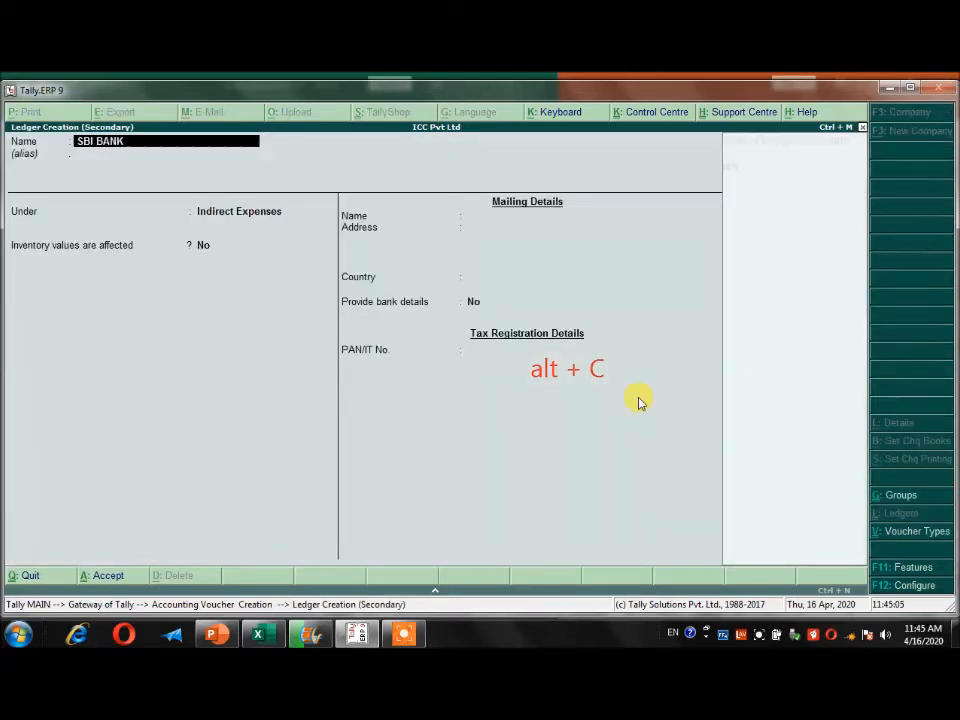
pyautogui.press('Return')
pyautogui.write('Ba')
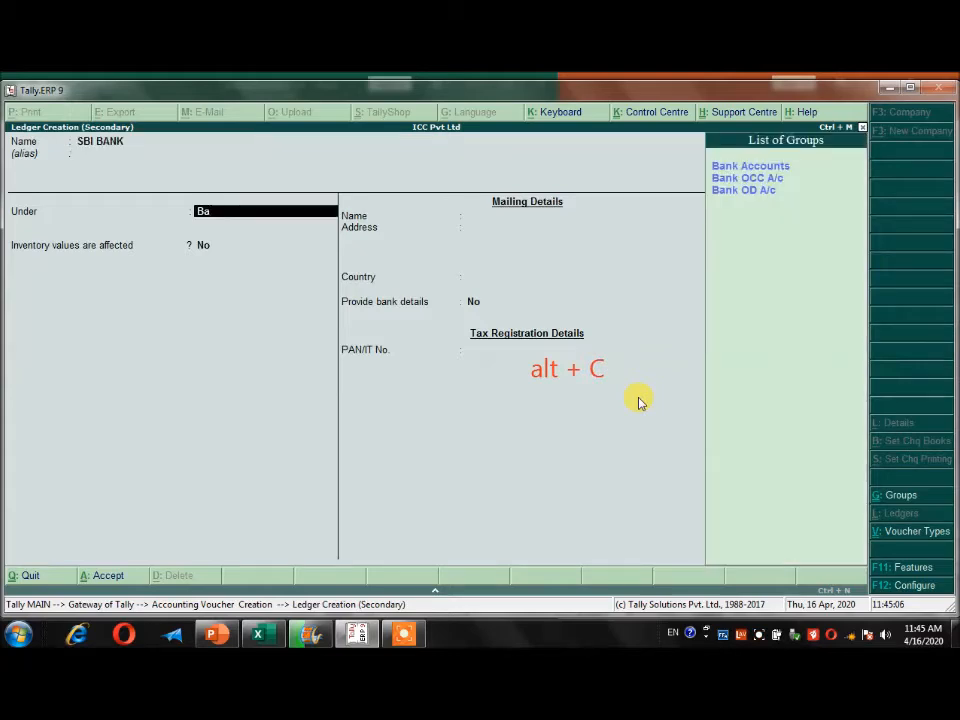
pyautogui.write('n')
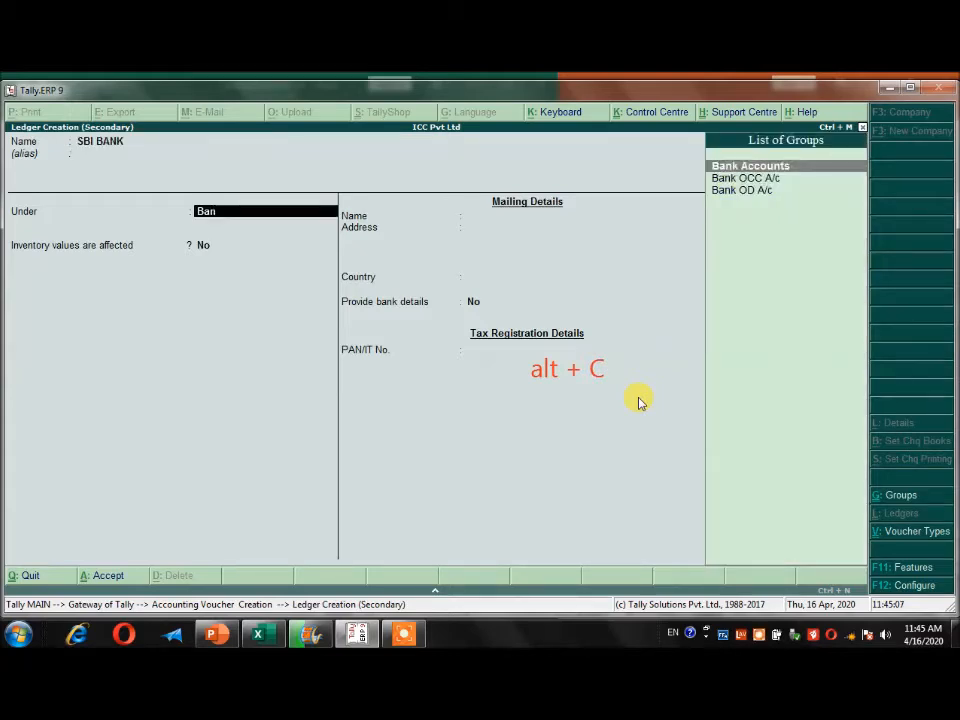
pyautogui.press('Return')
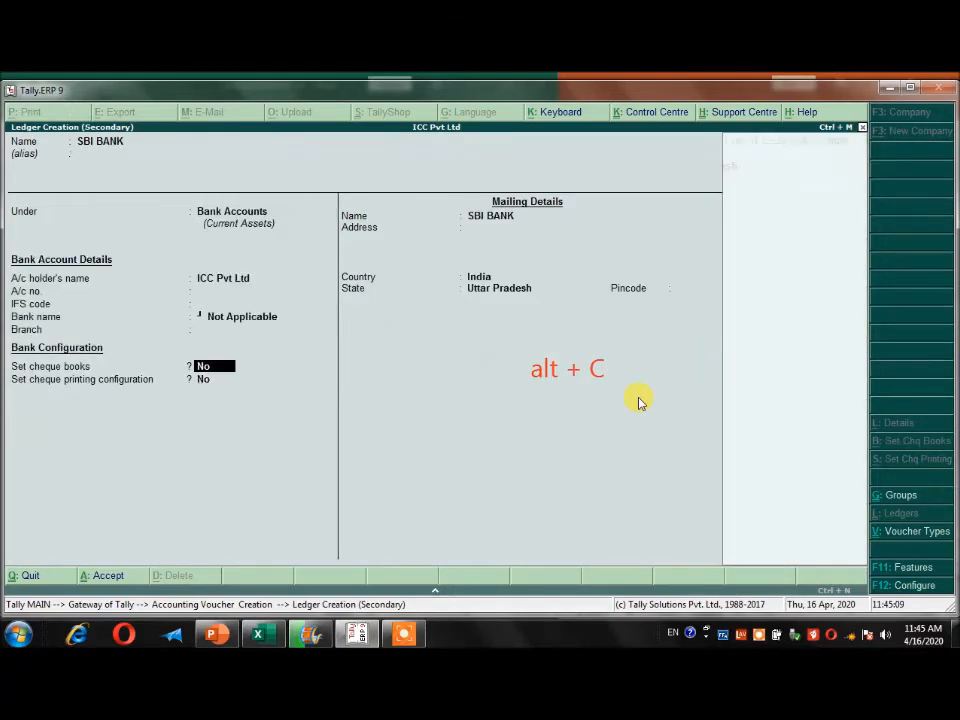
pyautogui.press('Return')
pyautogui.press('Return')
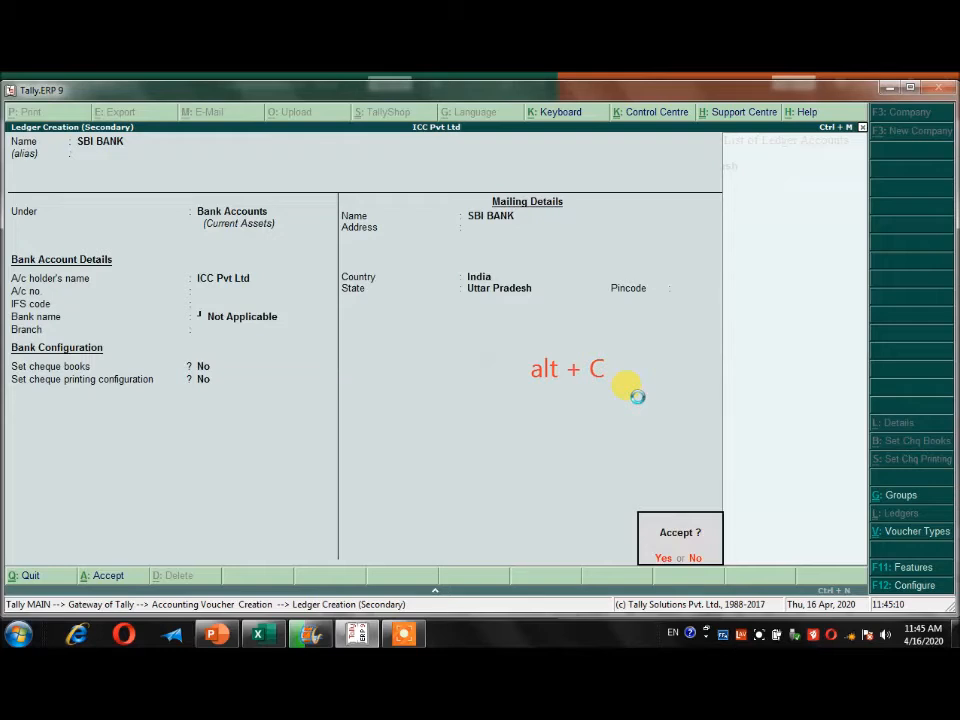
pyautogui.press('Return')
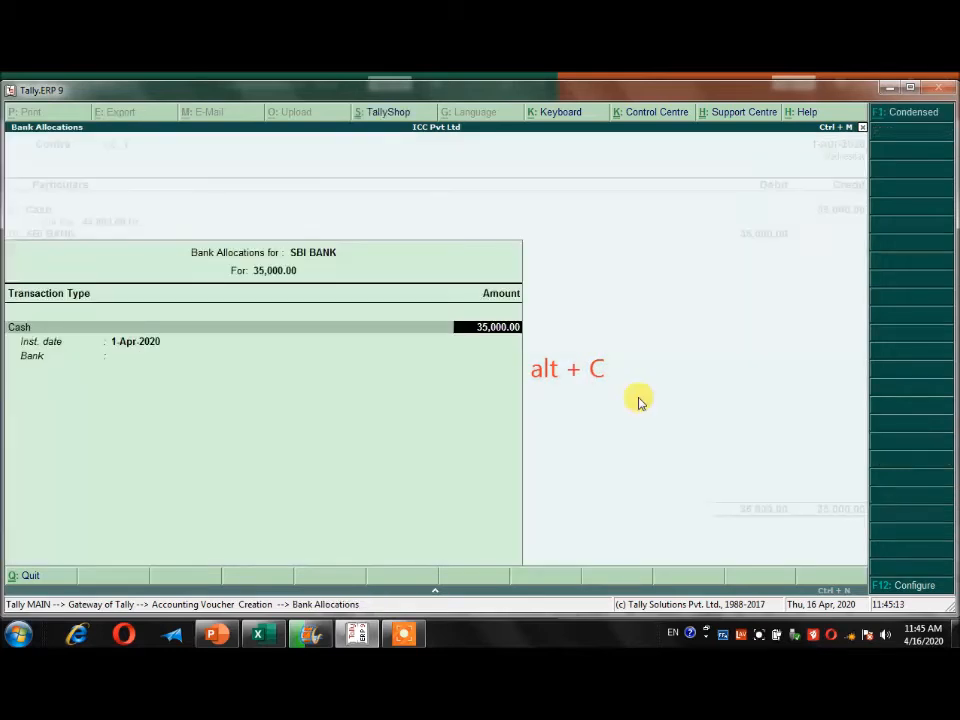
# Enter the cash denominations for the SBI BANK deposit as 15 notes of 2000 and 5 notes of 1000.
pyautogui.hotkey('alt', 'c')
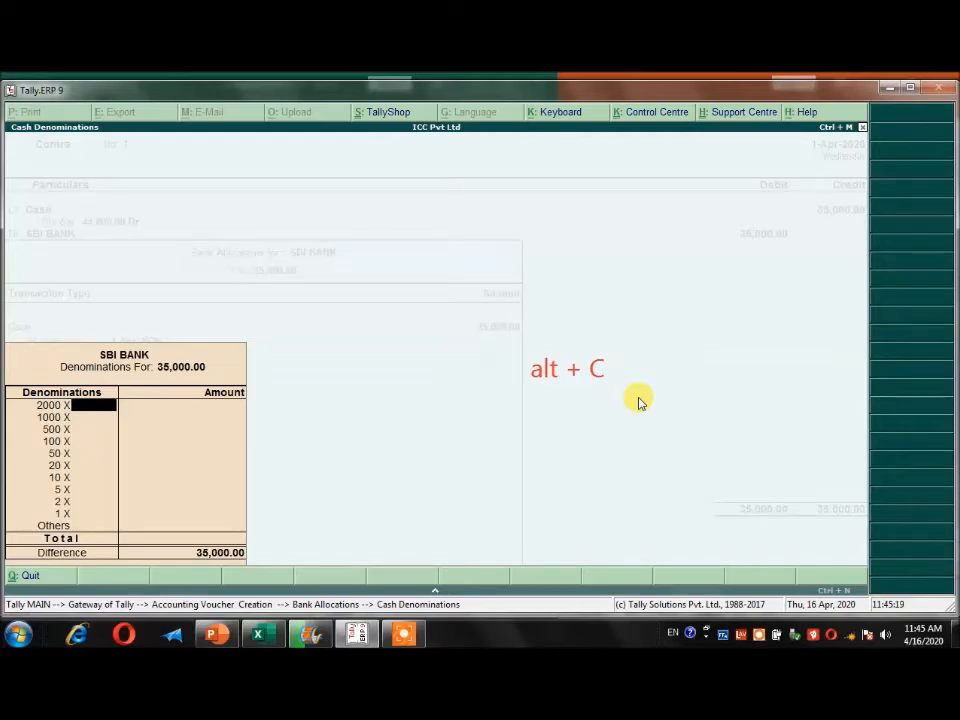
pyautogui.press('Return')
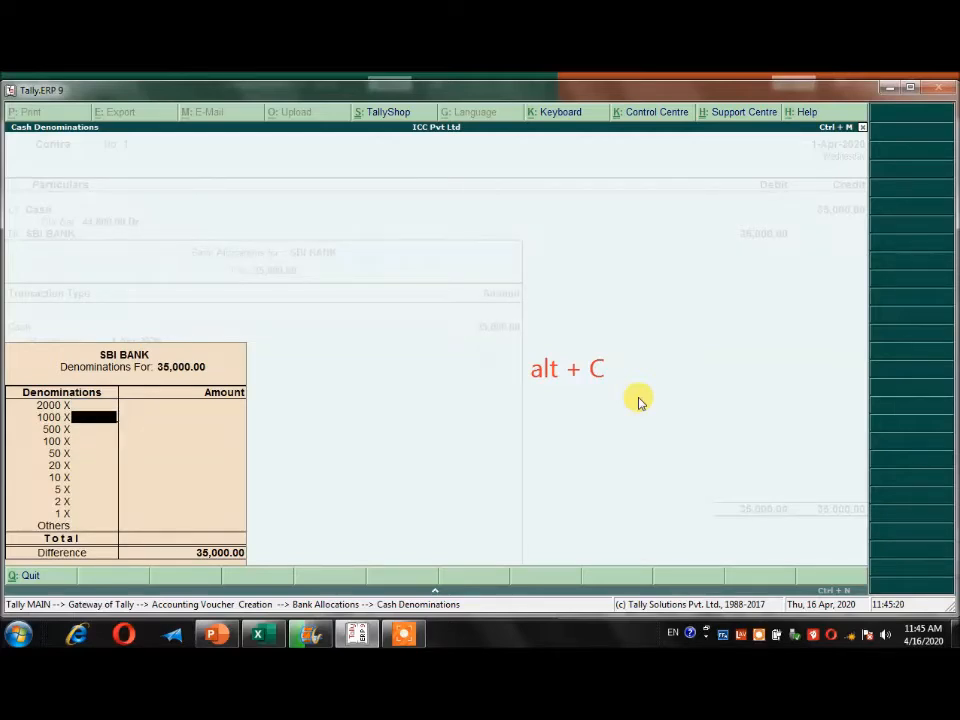
pyautogui.press('Return')
pyautogui.press('Return')
pyautogui.press('Return')
pyautogui.press('Return')
pyautogui.press('Return')
pyautogui.press('Return')
pyautogui.press('Return')
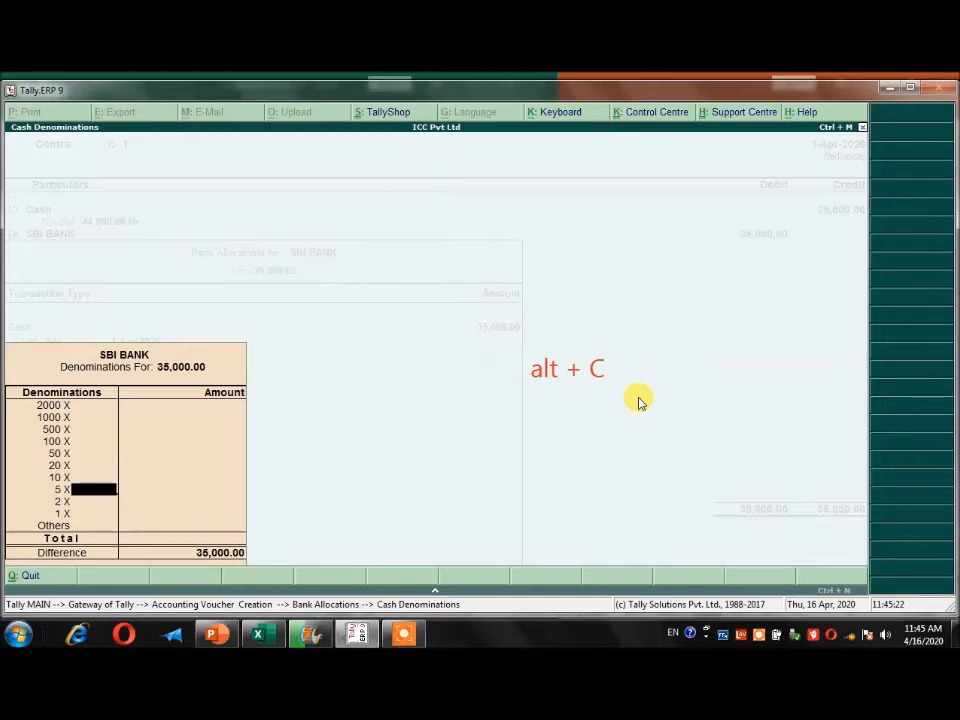
pyautogui.press('Up')
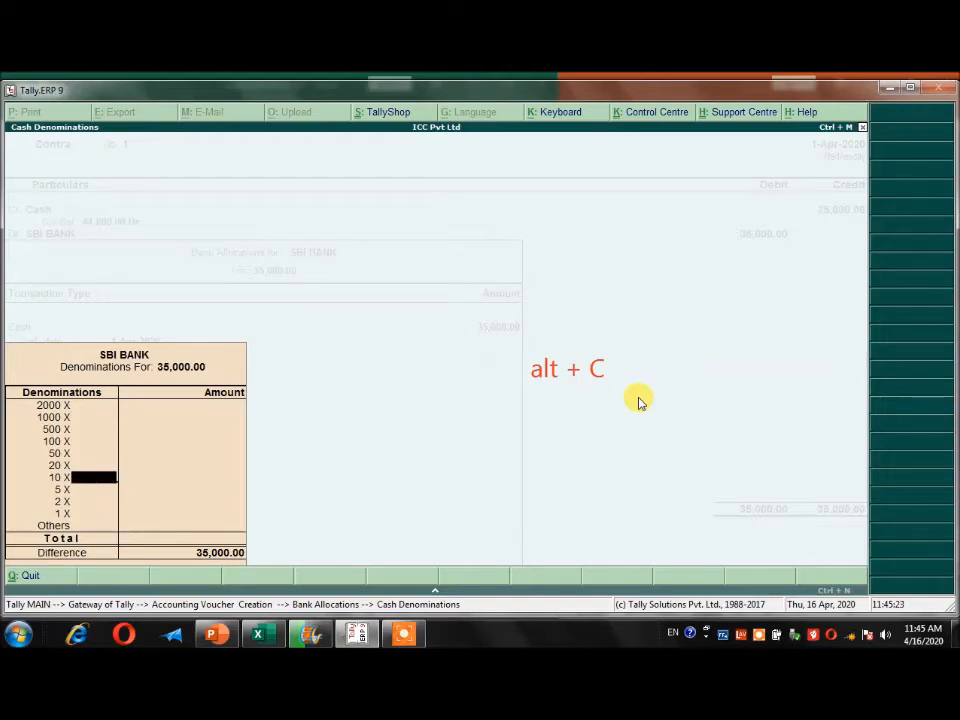
pyautogui.press('Up')
pyautogui.press('Up')
pyautogui.press('Up')
pyautogui.press('Up')
pyautogui.press('Up')
pyautogui.press('Up')
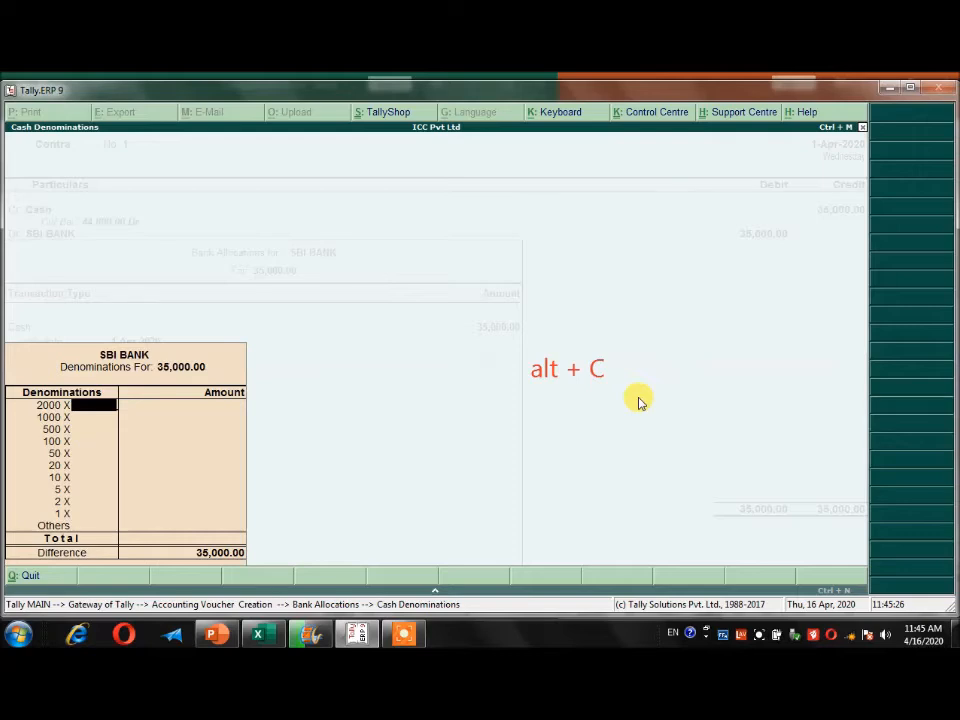
pyautogui.write('15')
pyautogui.press('Return')
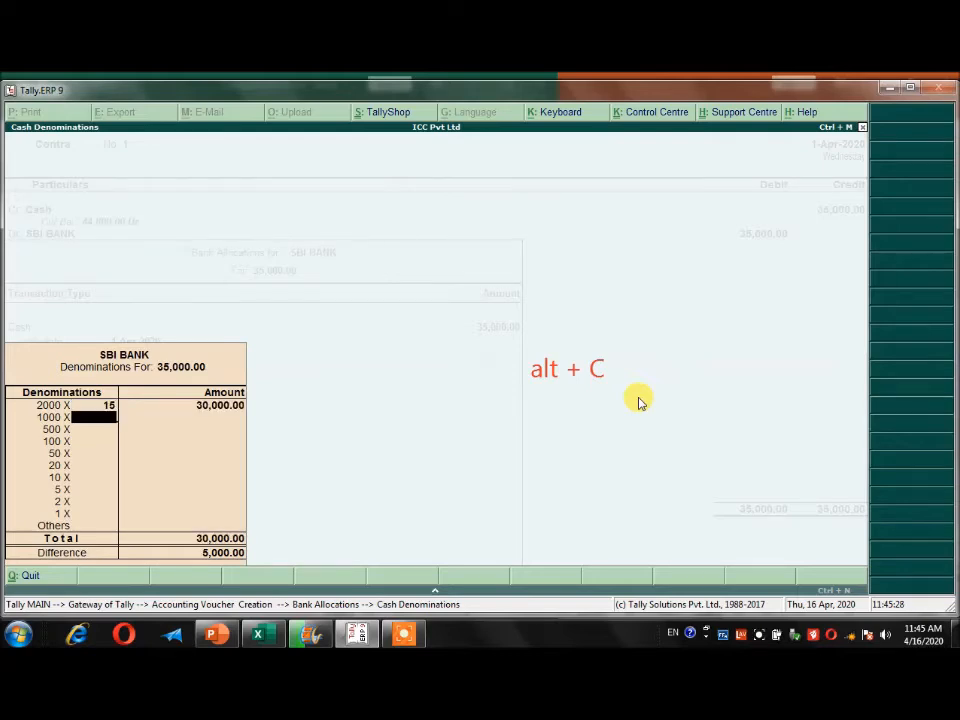
pyautogui.write('5')
pyautogui.press('Return')
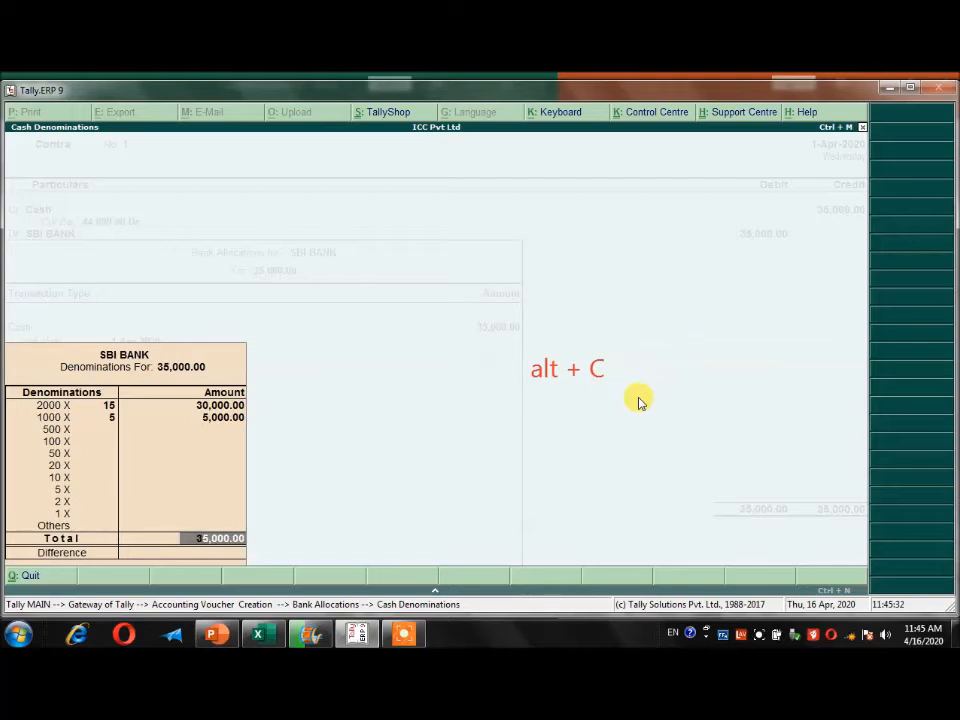
pyautogui.press('Return')
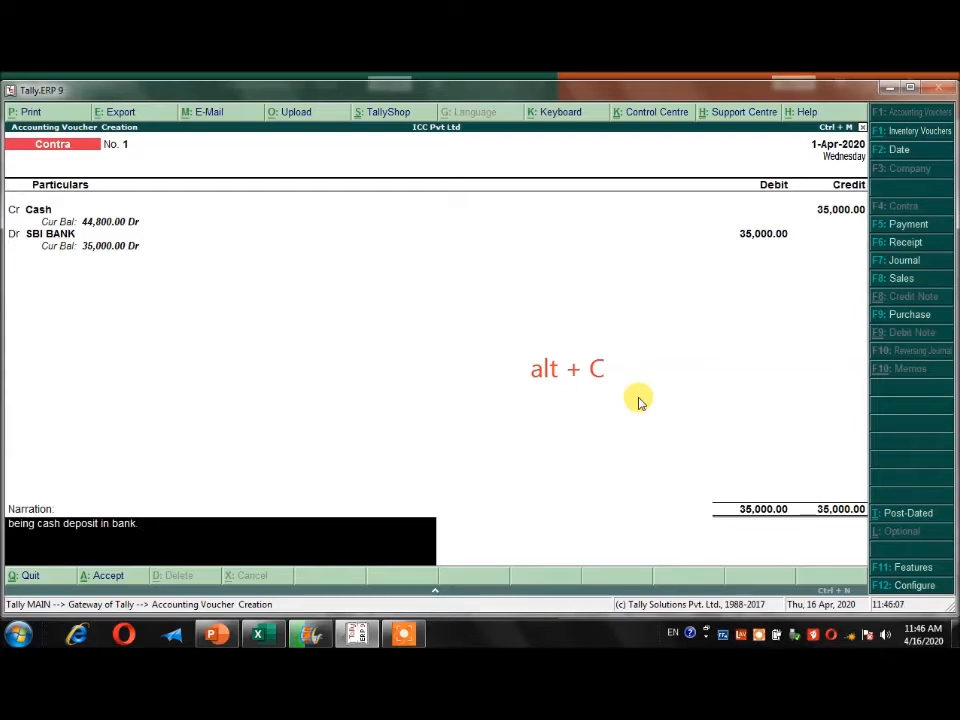
# Complete the narration "being cash deposit in bank" with S B I and save the contra voucher.
pyautogui.write('S BI')
pyautogui.press('Return')
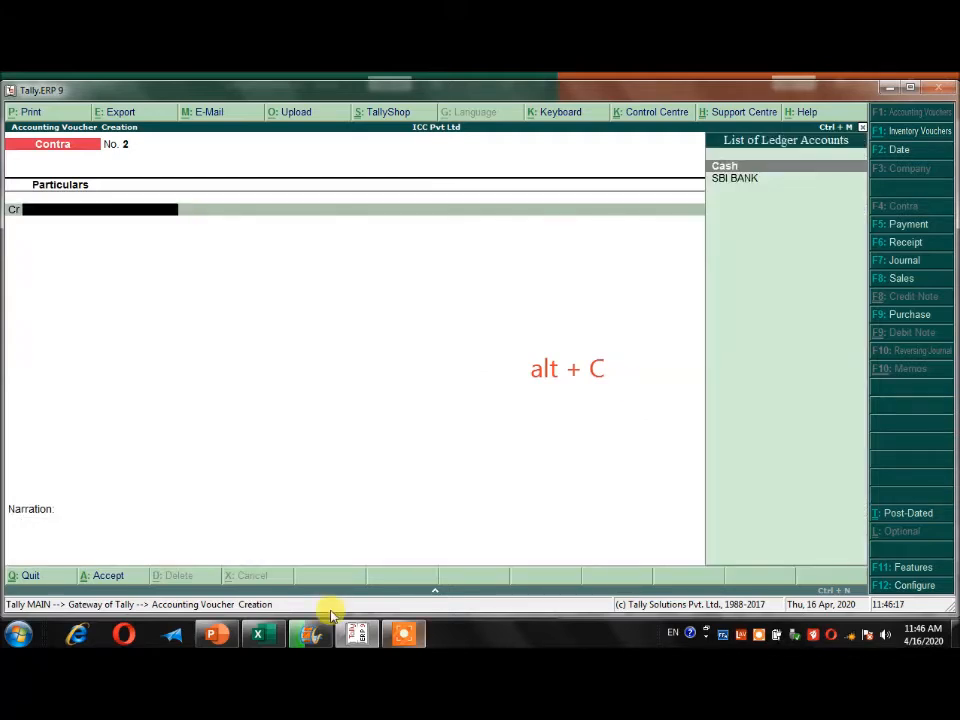
# Check the 7/4/2020 purchase return entry and its voucher type in the Excel sheet, and return to Tally.
pyautogui.click(258, 633)
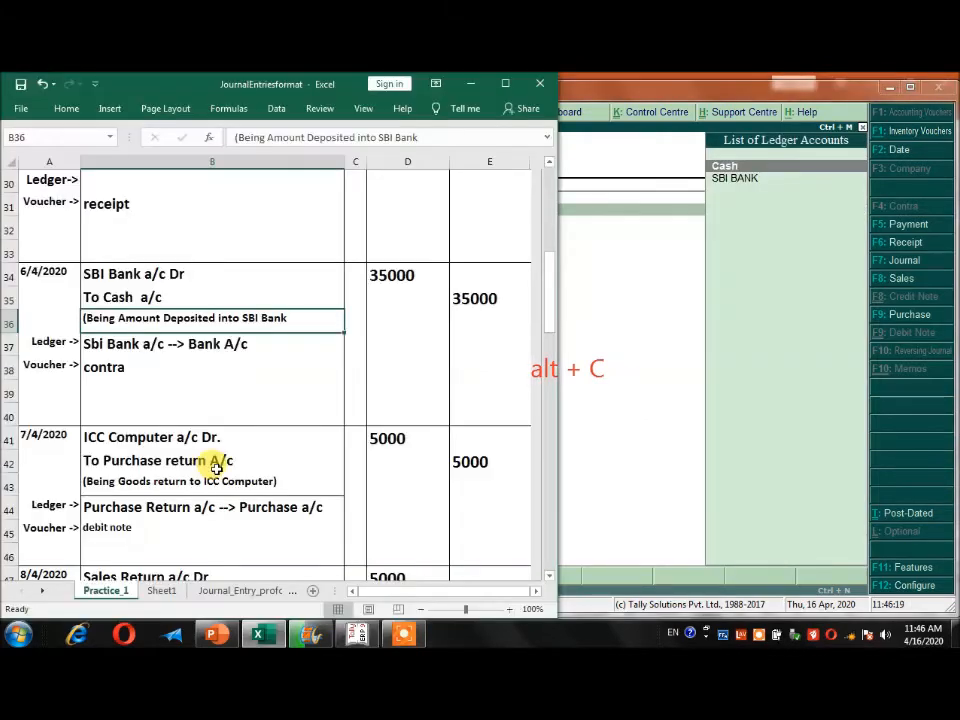
pyautogui.scroll(-1, 150, 425)
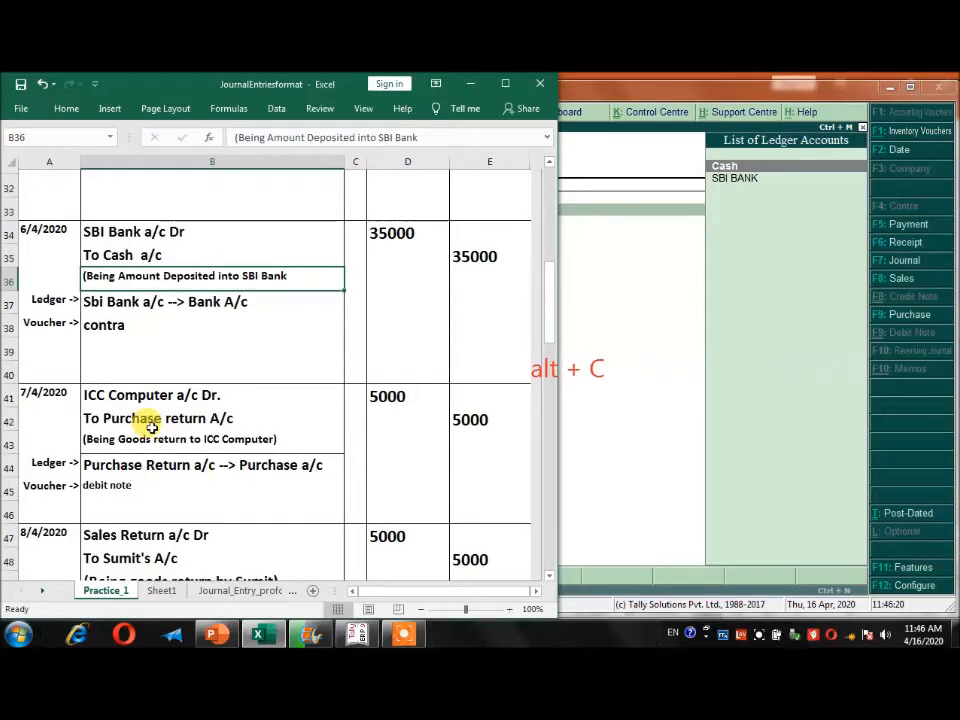
pyautogui.scroll(-1, 130, 410)
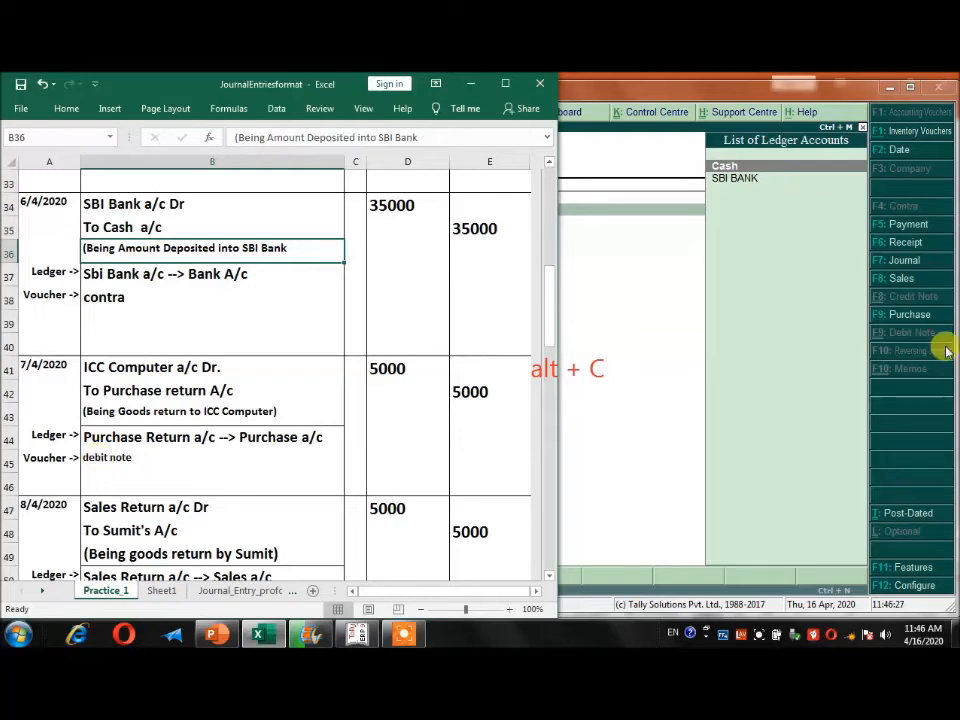
pyautogui.click(636, 345)
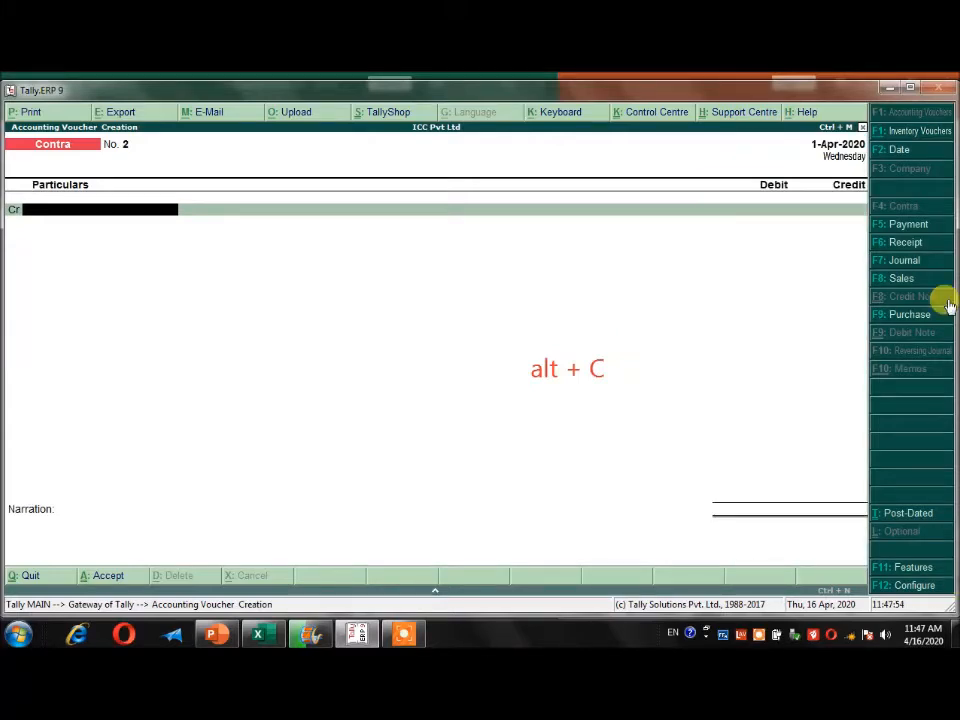
# Enable the use of debit and credit notes in the company's accounting features and save the settings.
pyautogui.click(877, 570)
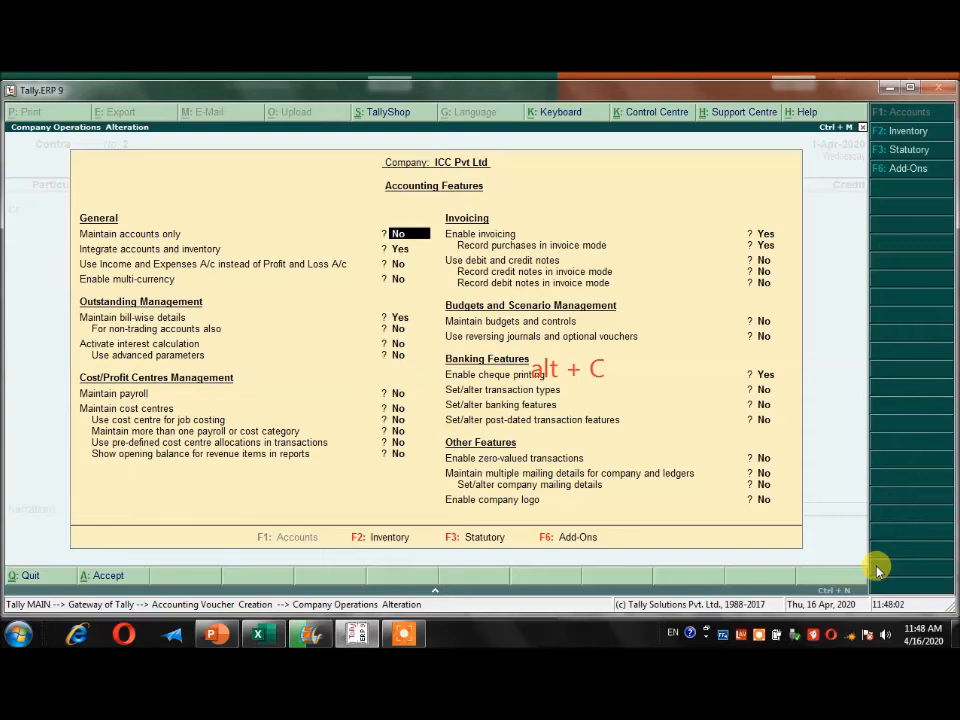
pyautogui.press('Return')
pyautogui.press('Return')
pyautogui.press('Return')
pyautogui.press('Return')
pyautogui.press('Return')
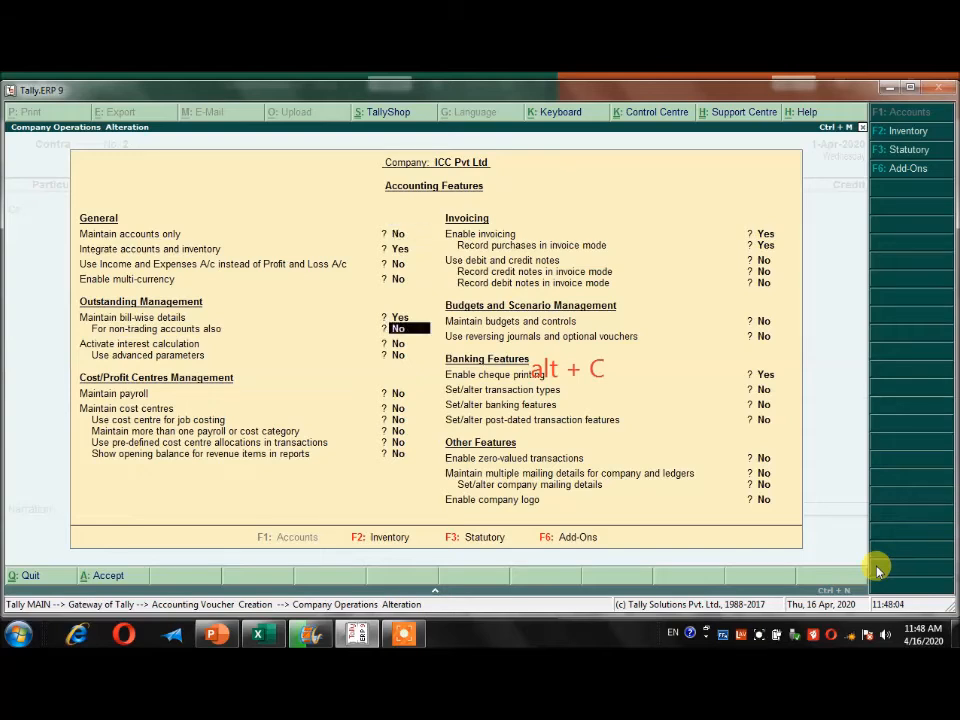
pyautogui.press('Return')
pyautogui.press('Return')
pyautogui.press('Return')
pyautogui.press('Return')
pyautogui.press('Return')
pyautogui.press('Return')
pyautogui.press('Return')
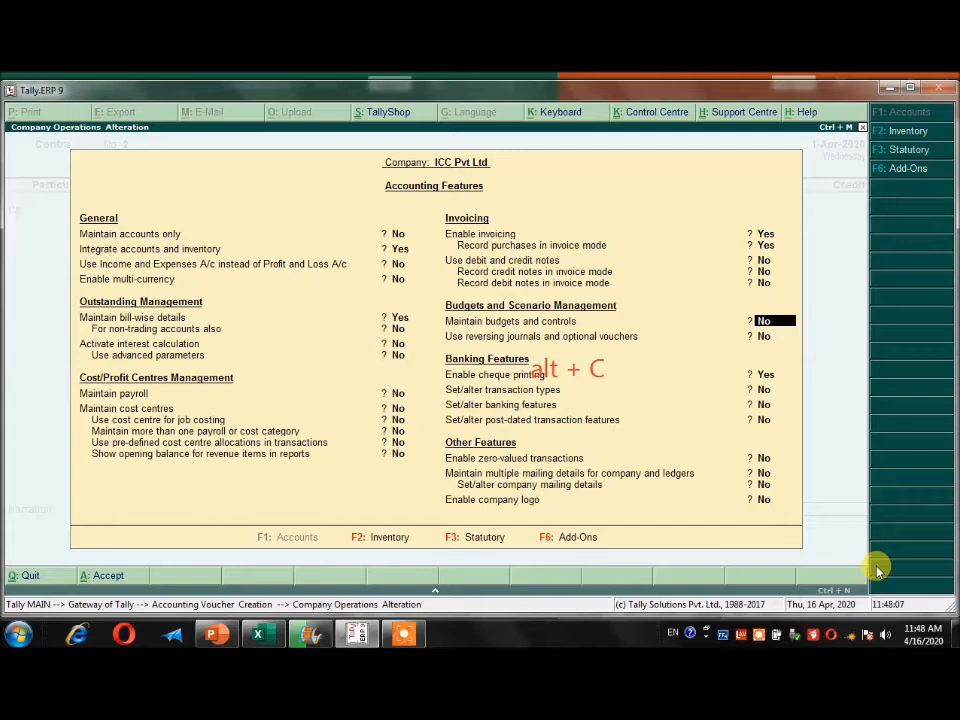
pyautogui.press('Up')
pyautogui.press('Up')
pyautogui.press('Up')
pyautogui.press('Up')
pyautogui.press('Return')
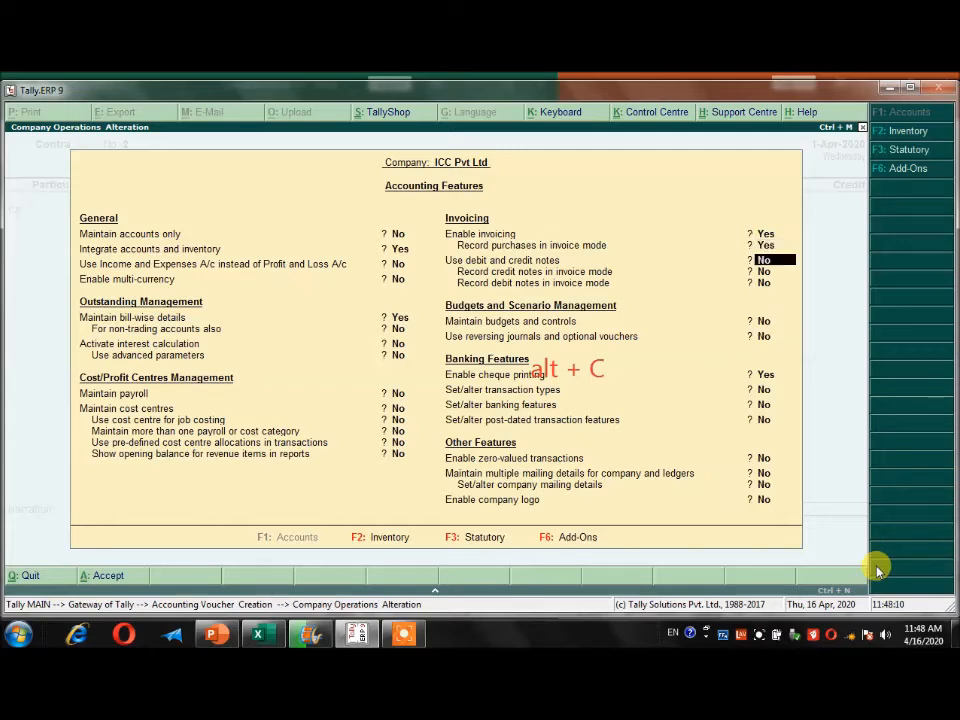
pyautogui.write('y')
pyautogui.press('Return')
pyautogui.press('Return')
pyautogui.press('Return')
pyautogui.press('Return')
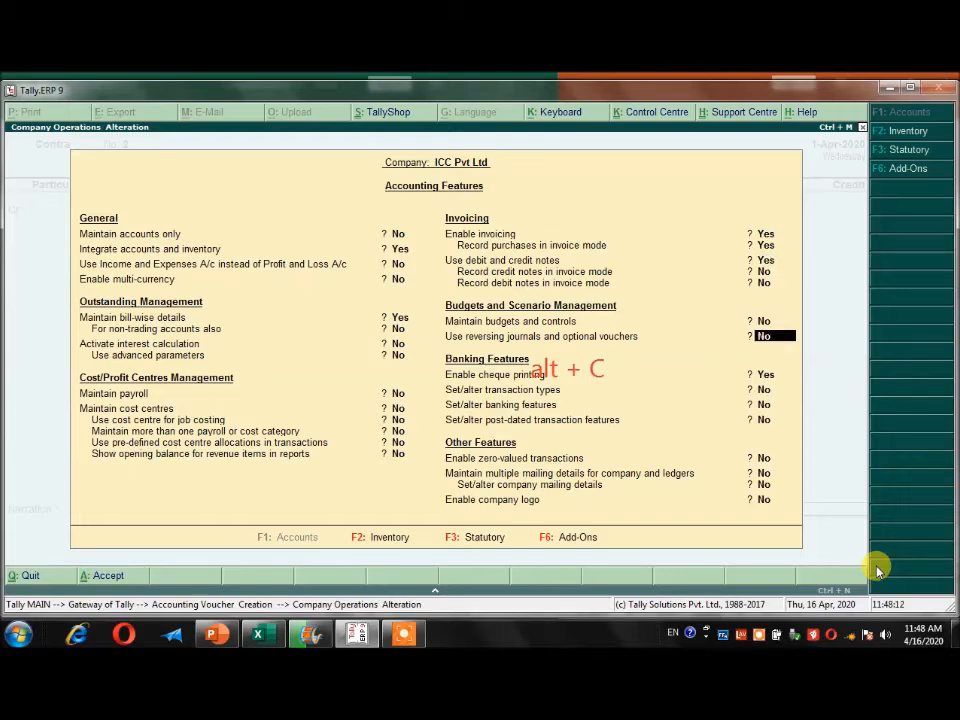
pyautogui.press('Return')
pyautogui.press('Return')
pyautogui.press('Return')
pyautogui.press('Return')
pyautogui.press('Return')
pyautogui.press('Return')
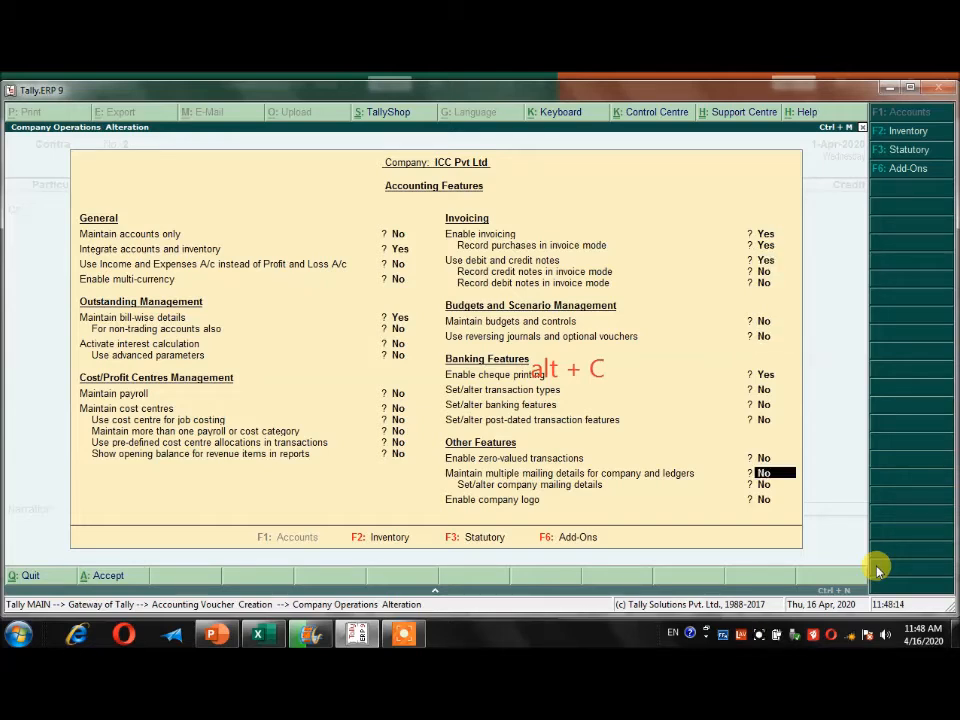
pyautogui.hotkey('ctrl', 'a')
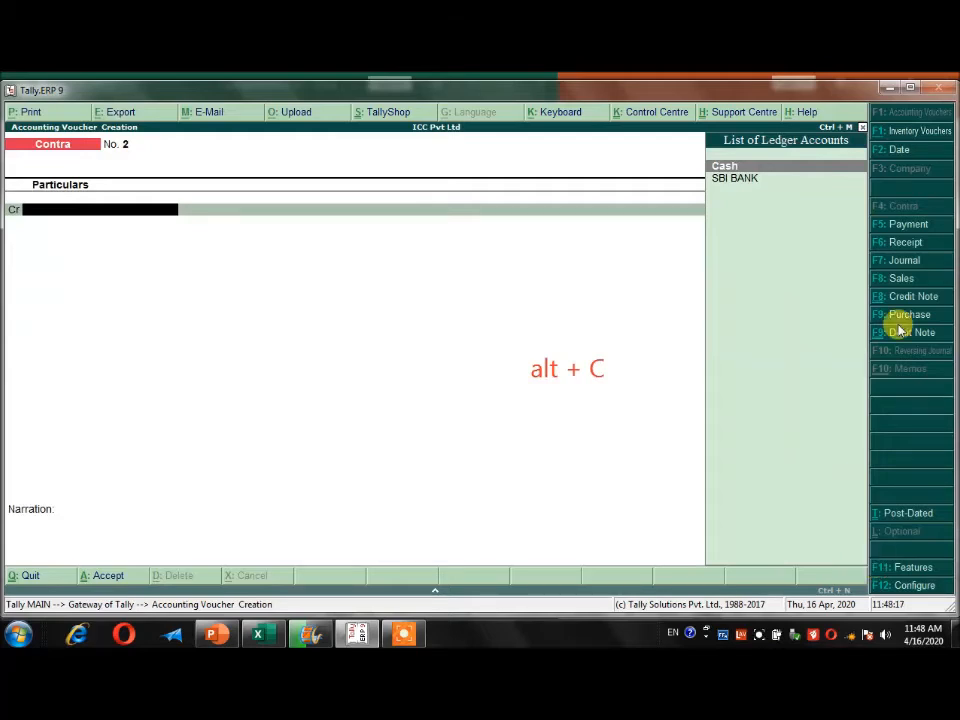
# Recheck the 7/4/2020 entry in Excel and start a debit note in Tally with original invoice number "." dated 1-Apr-2020.
pyautogui.click(262, 634)
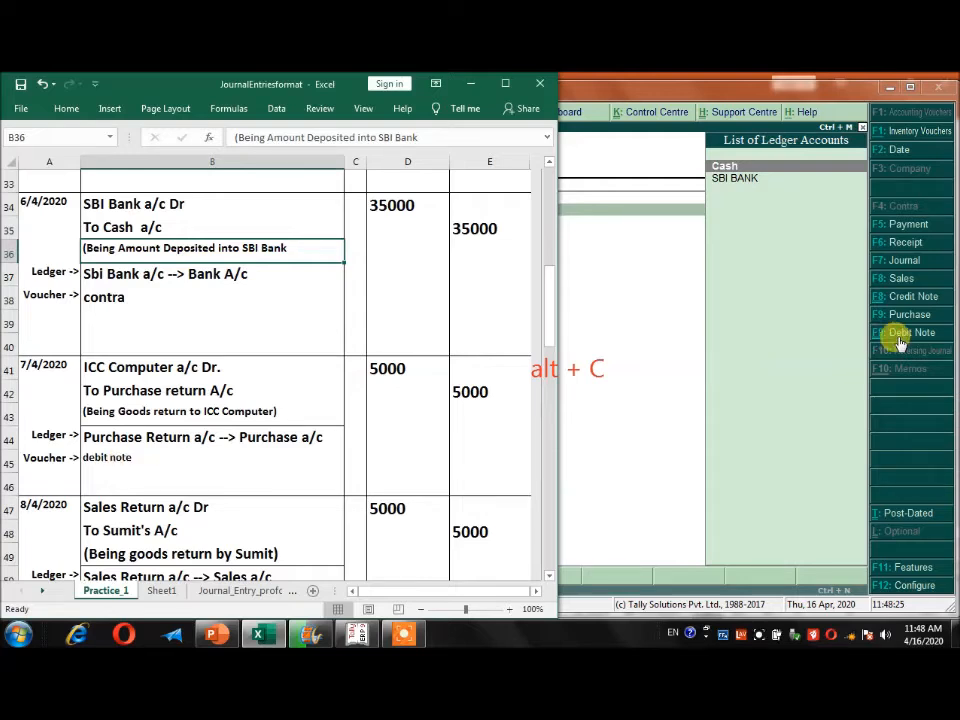
pyautogui.click(626, 317)
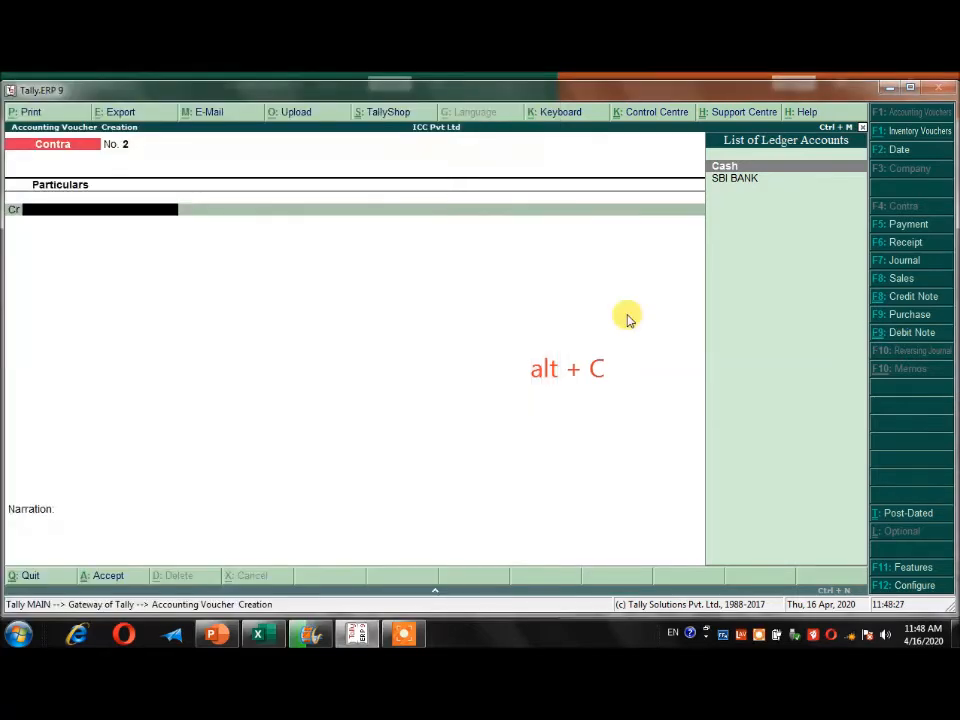
pyautogui.hotkey('ctrl', 'F9')
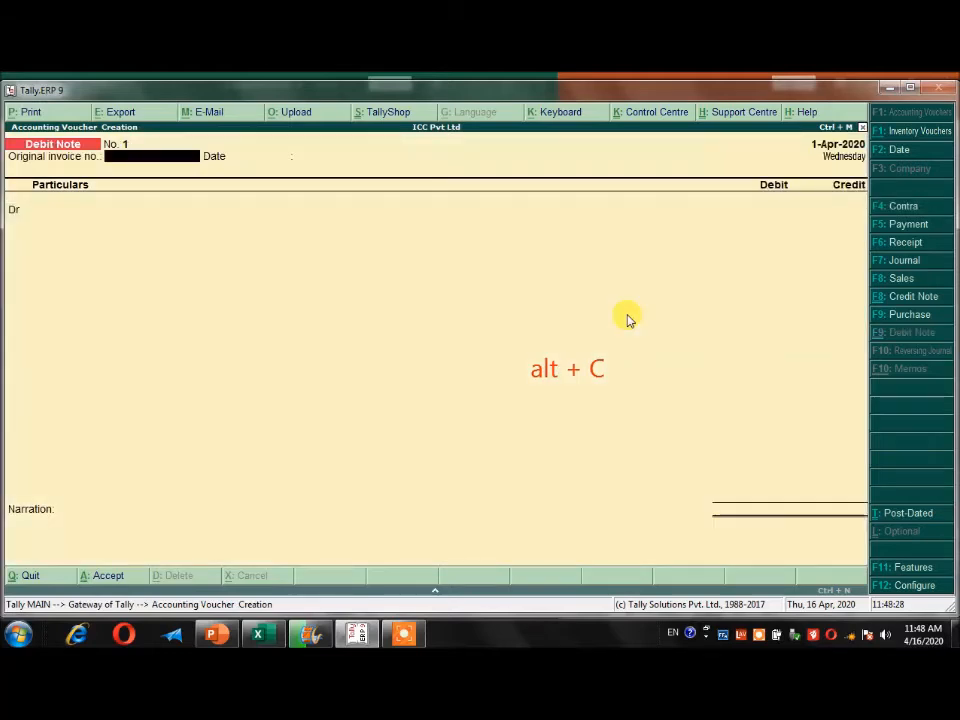
pyautogui.press('Return')
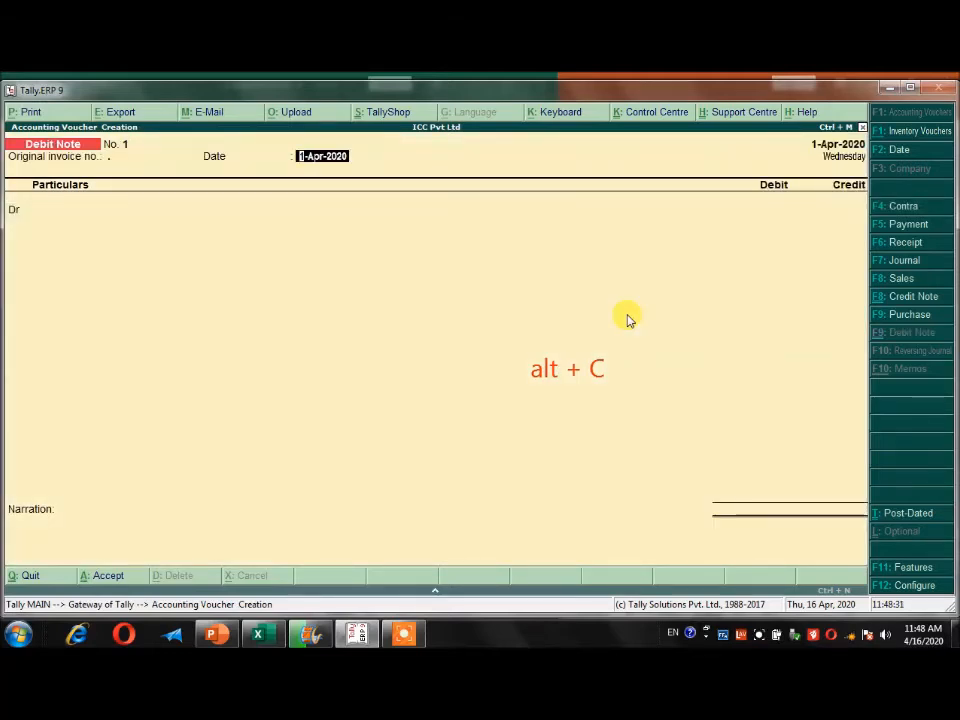
pyautogui.press('Return')
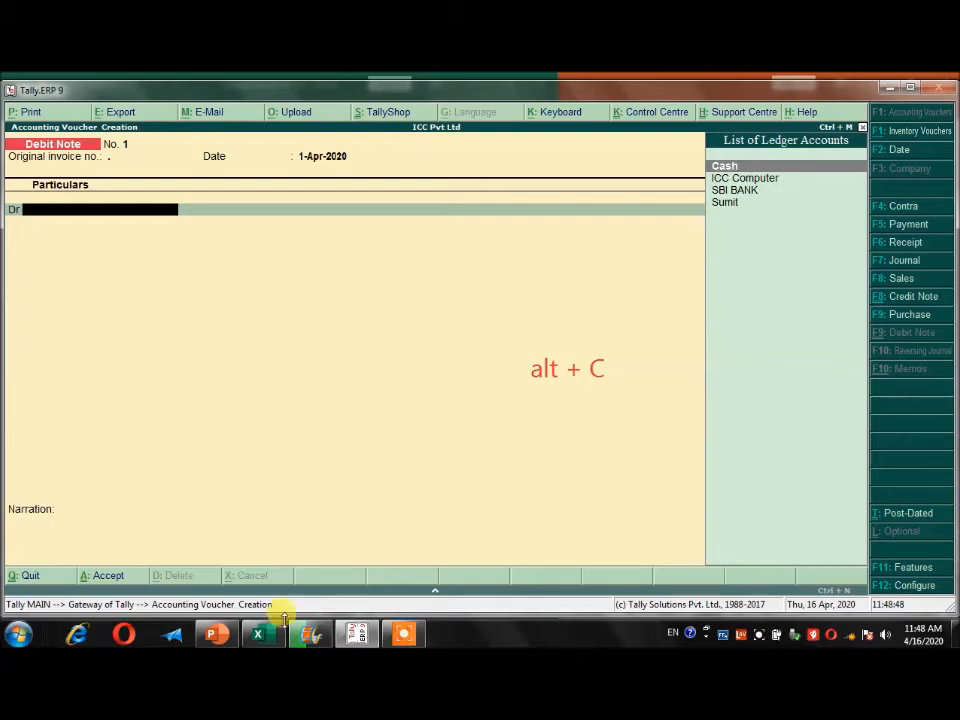
# Debit ICC Computer with 5,000.00 on account in the debit note, keeping the buyer's state as Uttar Pradesh.
pyautogui.click(258, 634)
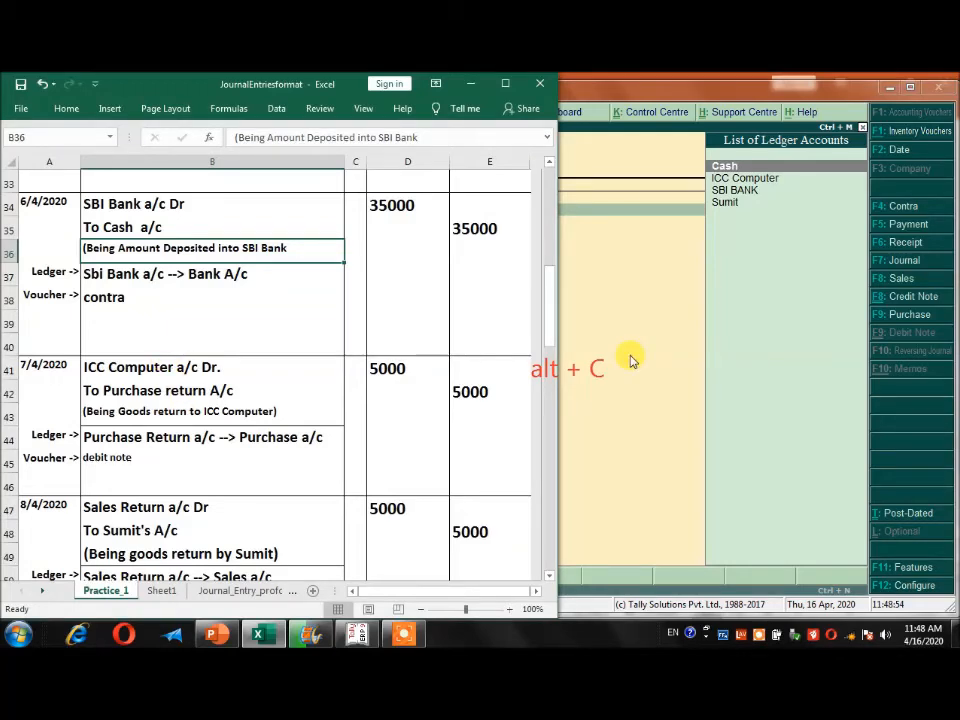
pyautogui.click(536, 220)
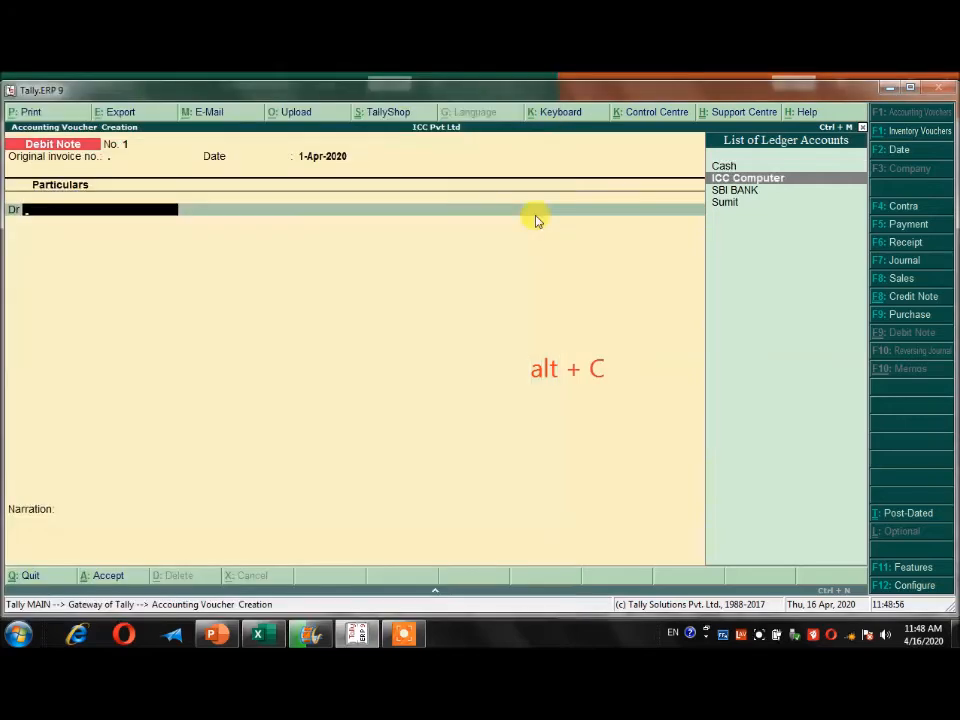
pyautogui.press('Return')
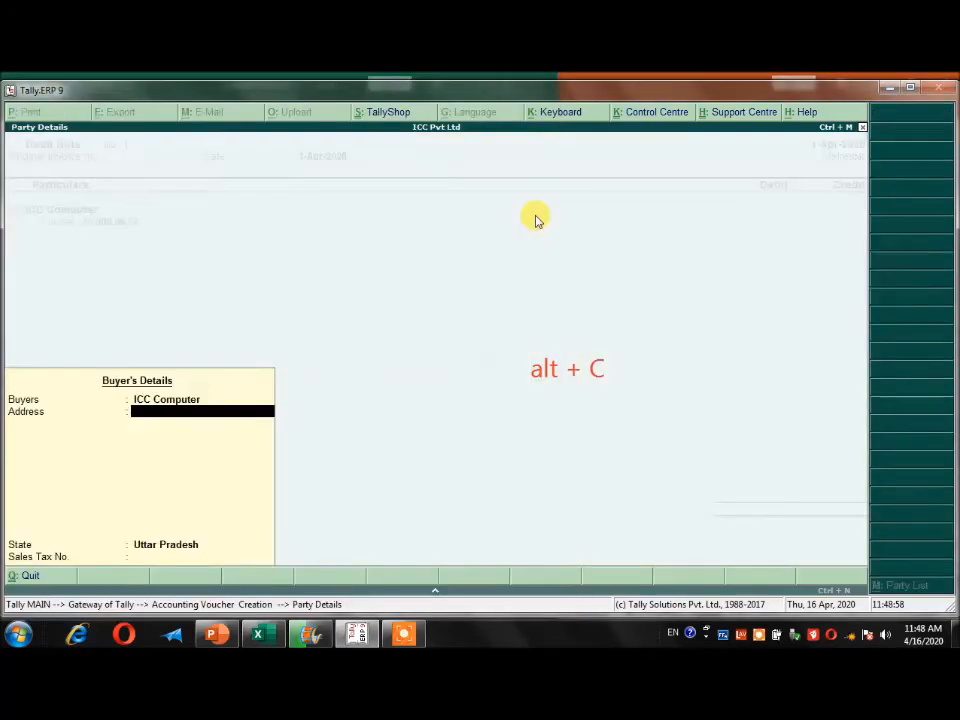
pyautogui.press('Return')
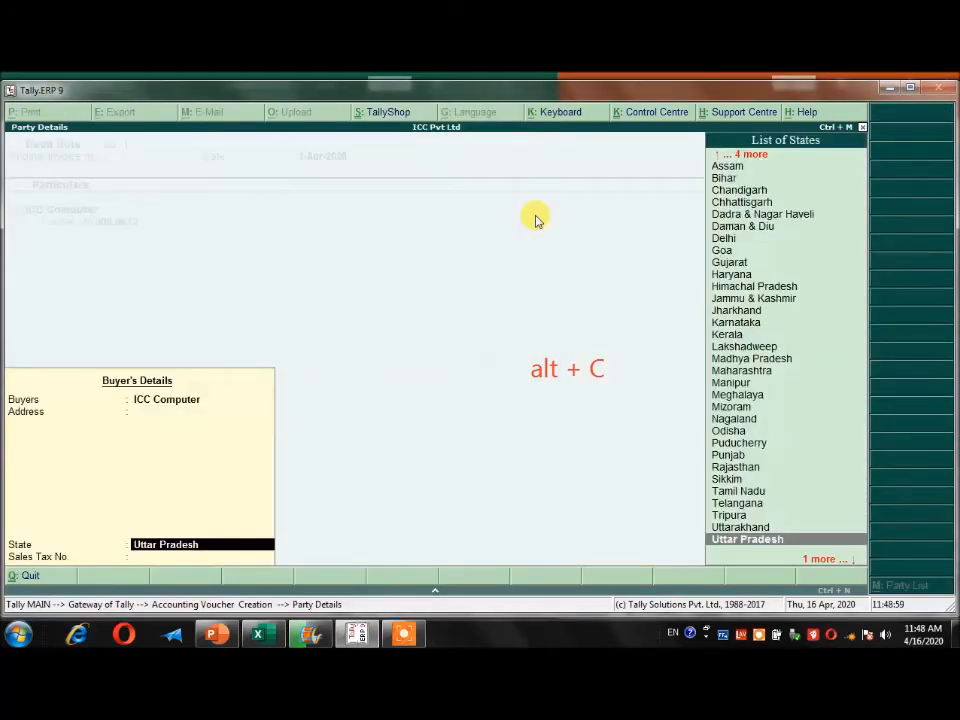
pyautogui.press('Return')
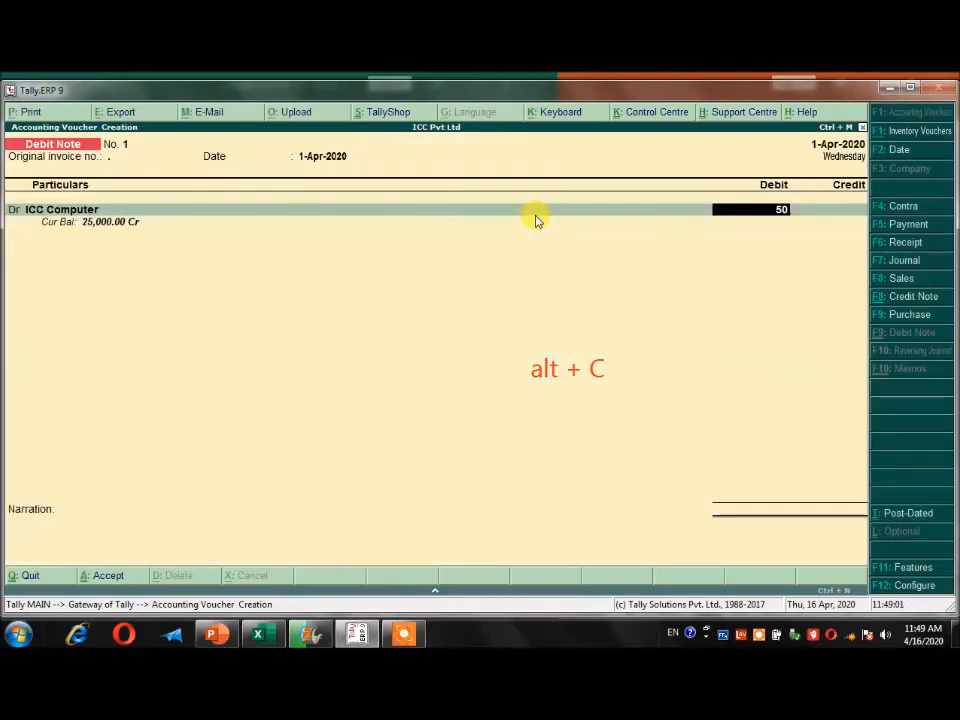
pyautogui.write('00')
pyautogui.press('Return')
pyautogui.press('Return')
pyautogui.press('Return')
pyautogui.press('Return')
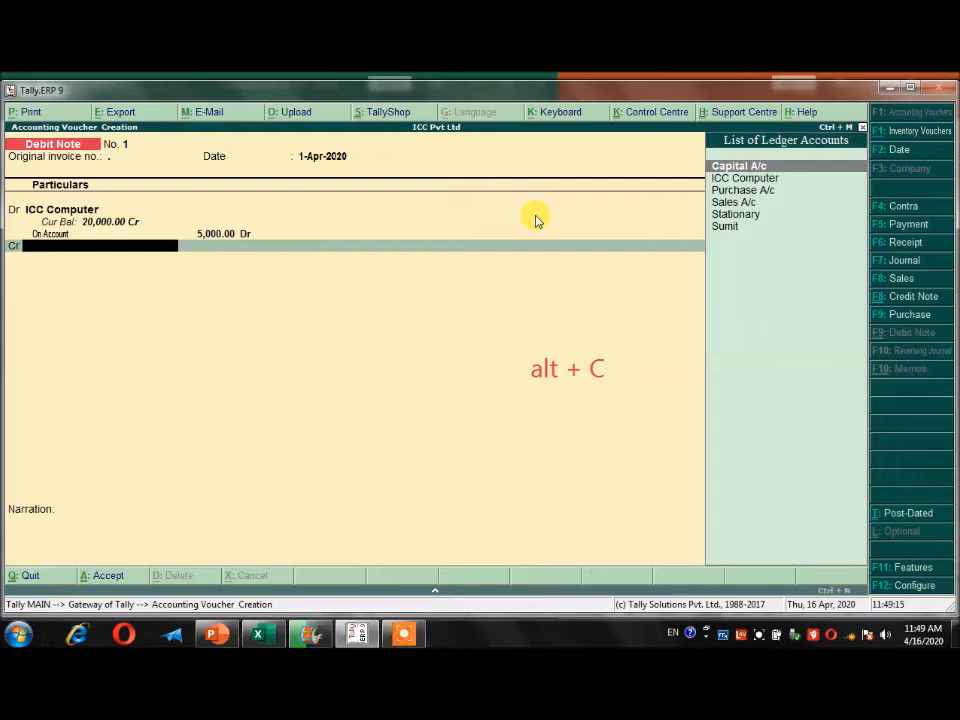
# Create a Purchase Return ledger under Purchase Accounts and credit it with 5,000.00, leaving the inventory allocations empty.
pyautogui.write('p')
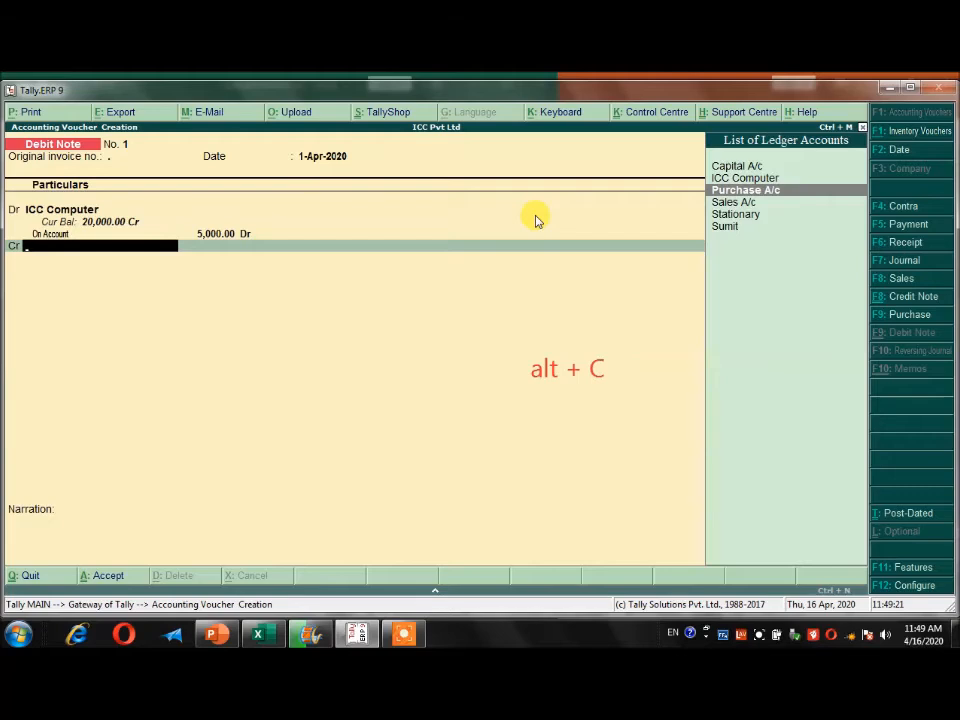
pyautogui.hotkey('alt', 'c')
pyautogui.press('BackSpace')
pyautogui.press('BackSpace')
pyautogui.press('BackSpace')
pyautogui.press('BackSpace')
pyautogui.write('ha')
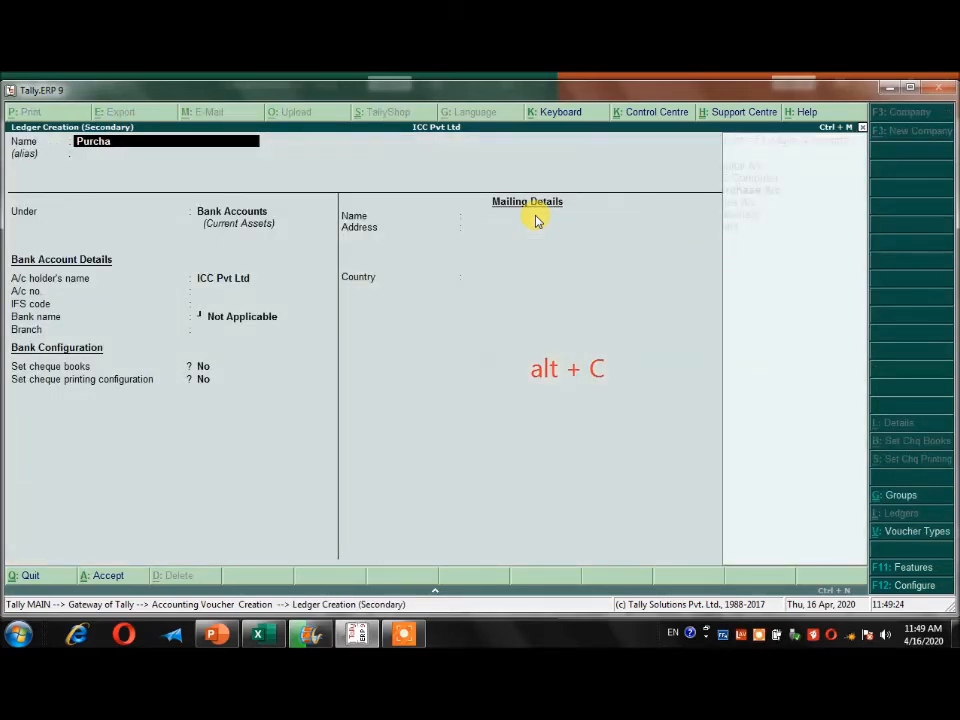
pyautogui.write('se Return')
pyautogui.press('Return')
pyautogui.write('Pur')
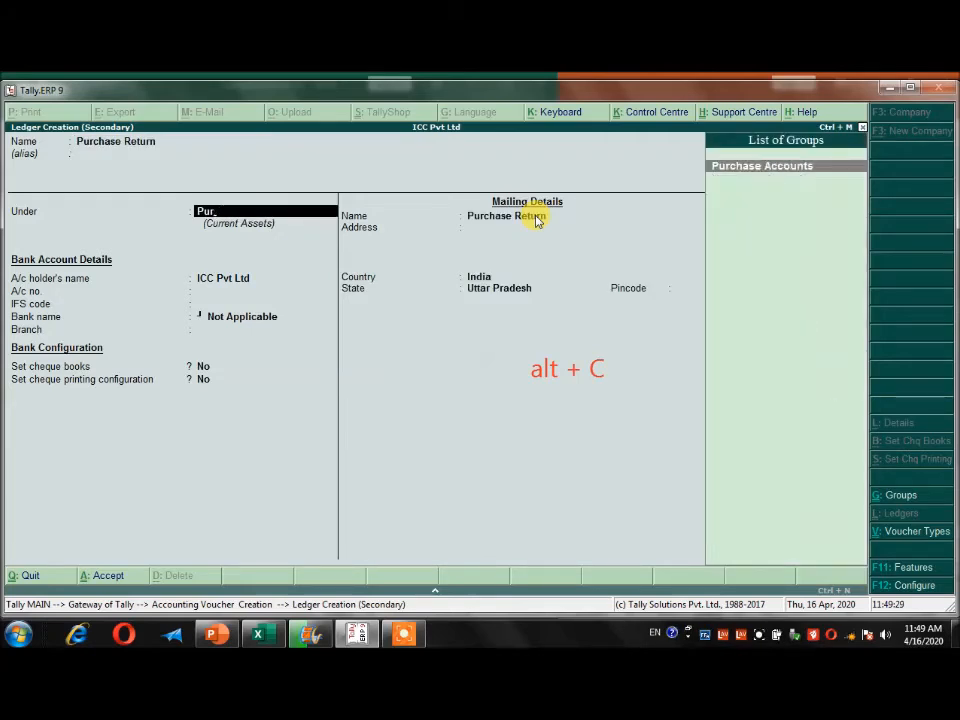
pyautogui.press('Return')
pyautogui.hotkey('ctrl', 'a')
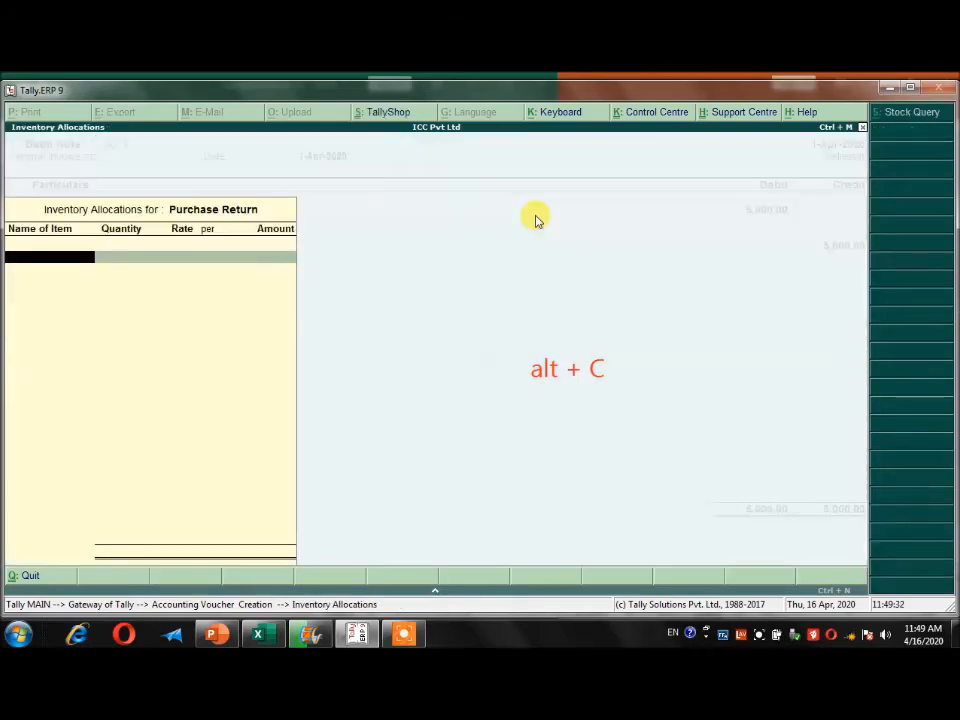
pyautogui.press('Return')
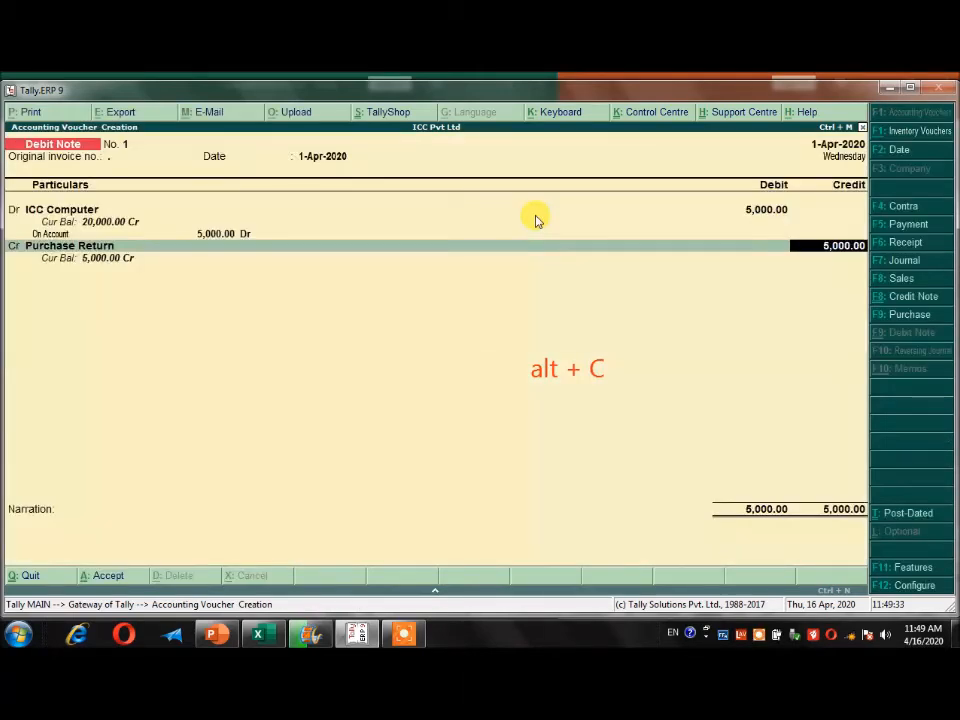
# Enter the narration "being Goods return to ICC Computer" and save the debit note.
pyautogui.press('Return')
pyautogui.write('being Goods return to ICC Computer')
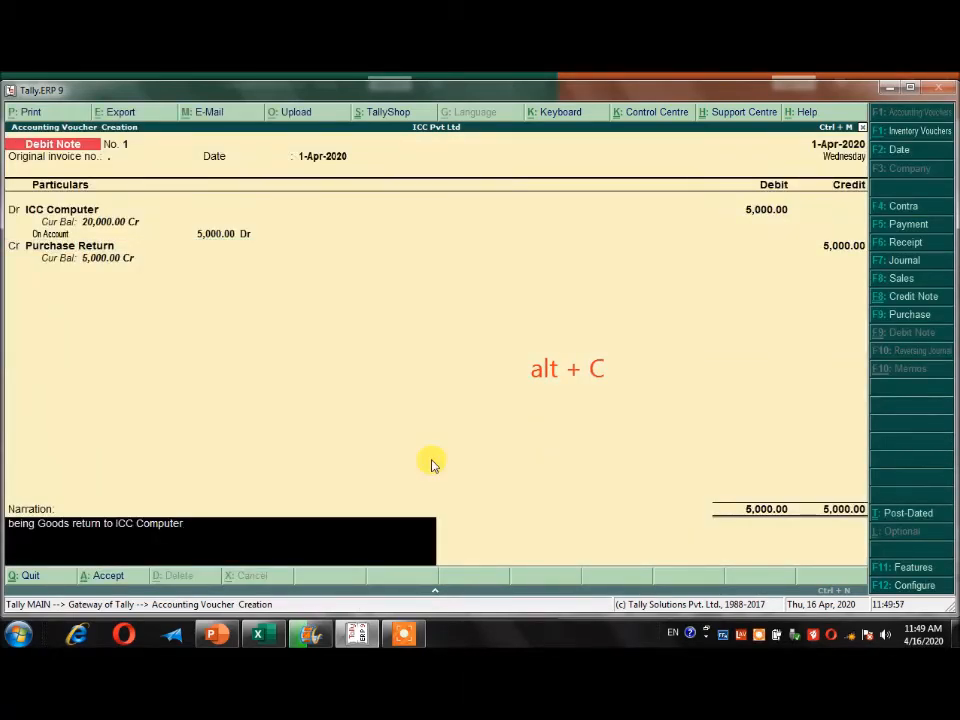
pyautogui.press('Return')
pyautogui.press('Return')
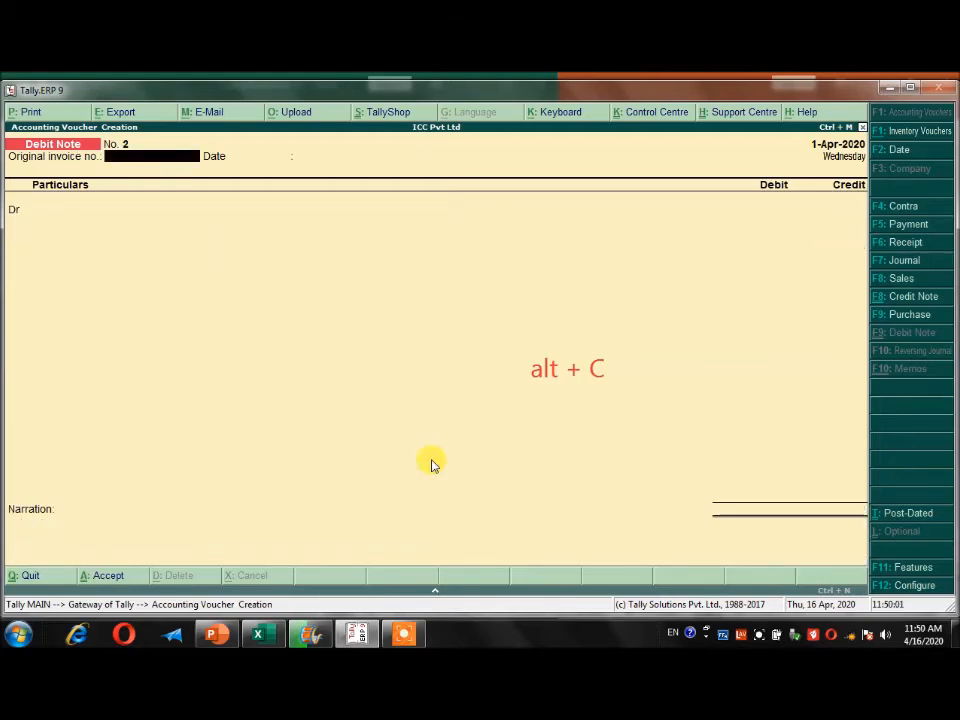
# Look up the 8/4/2020 sales return entry in the Excel sheet and start a credit note in Tally without an original invoice number.
pyautogui.hotkey('alt', 'Tab')
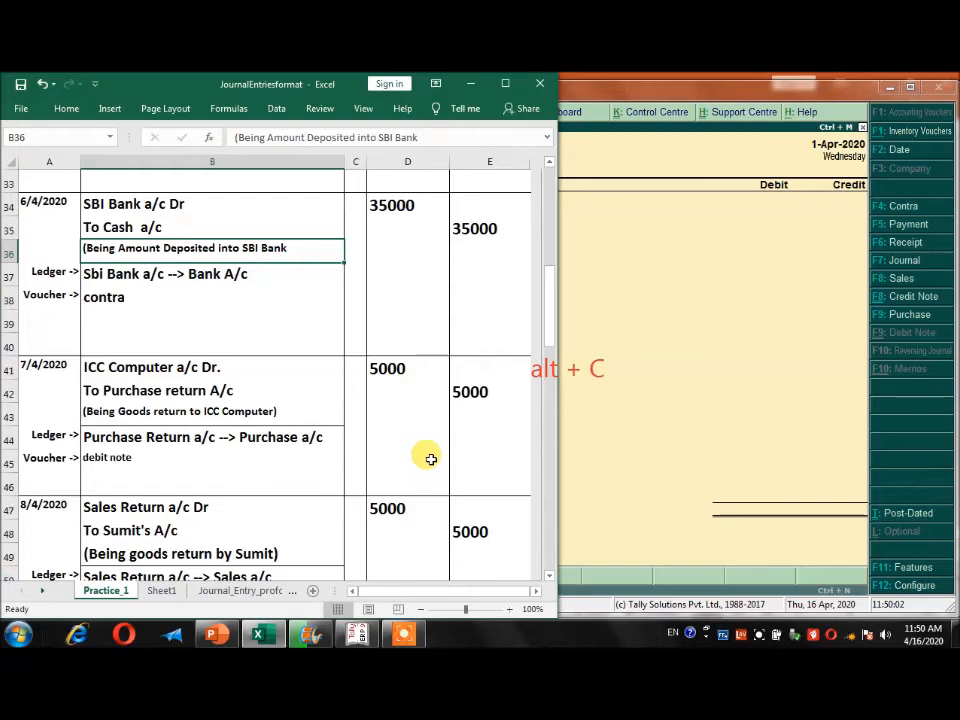
pyautogui.click(180, 411)
pyautogui.scroll(-2, 107, 392)
pyautogui.scroll(-1, 112, 398)
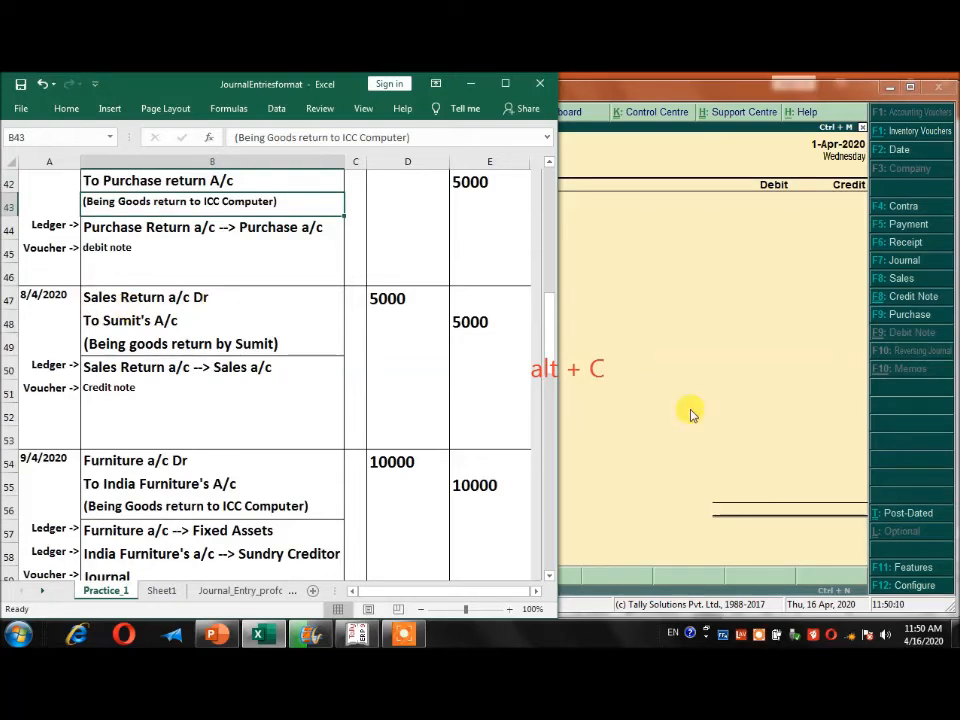
pyautogui.click(876, 298)
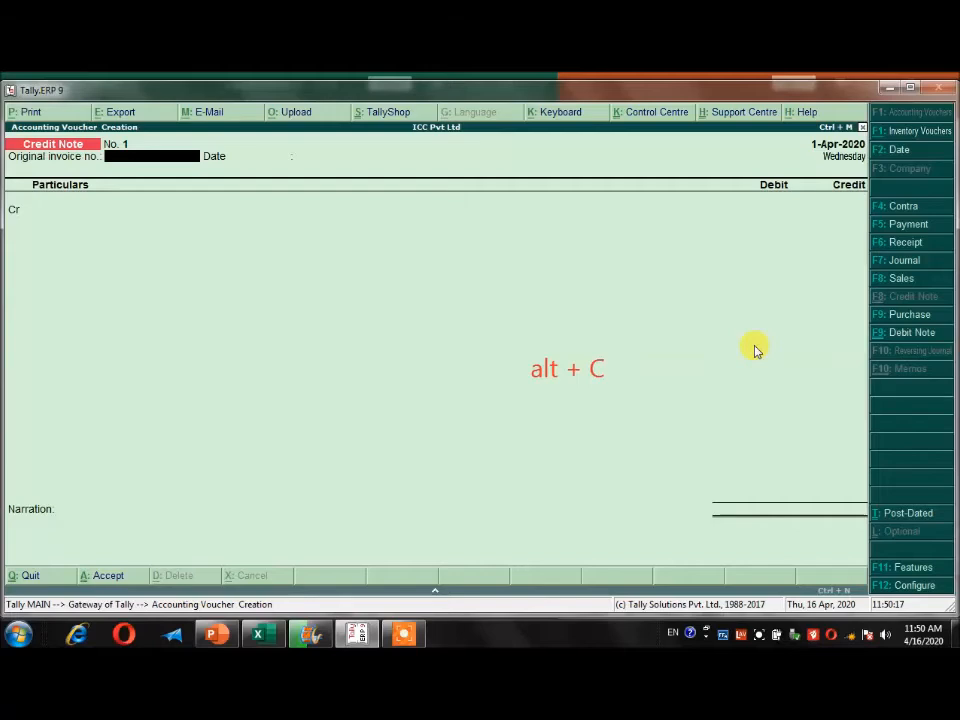
pyautogui.press('Return')
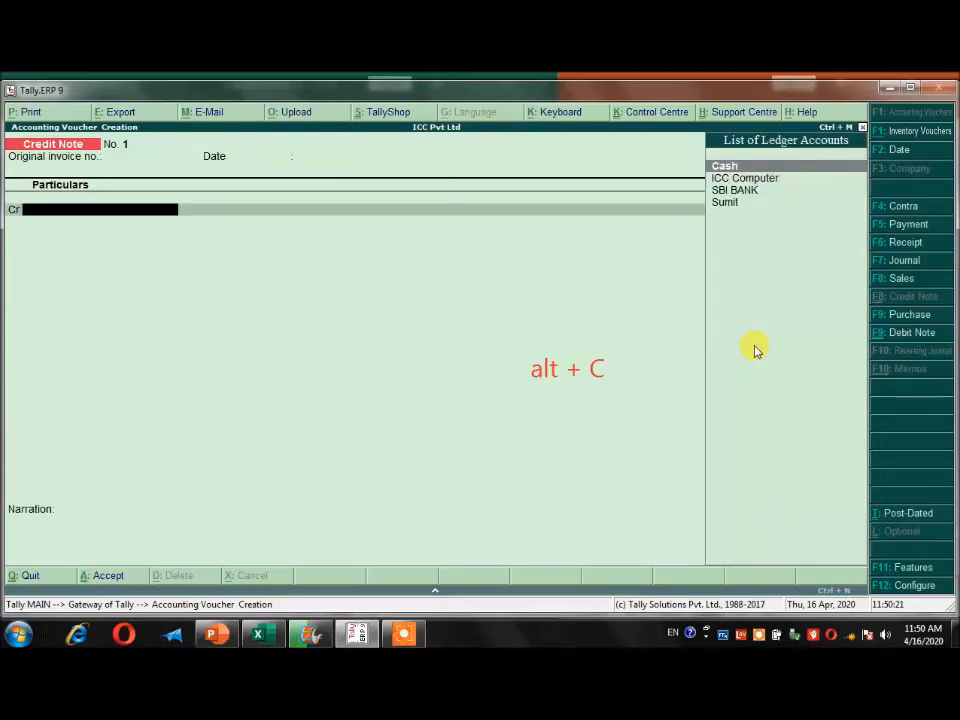
# Credit the customer named in the Excel sheet's sales return entry with 5000 in the credit note.
pyautogui.hotkey('alt', 'Tab')
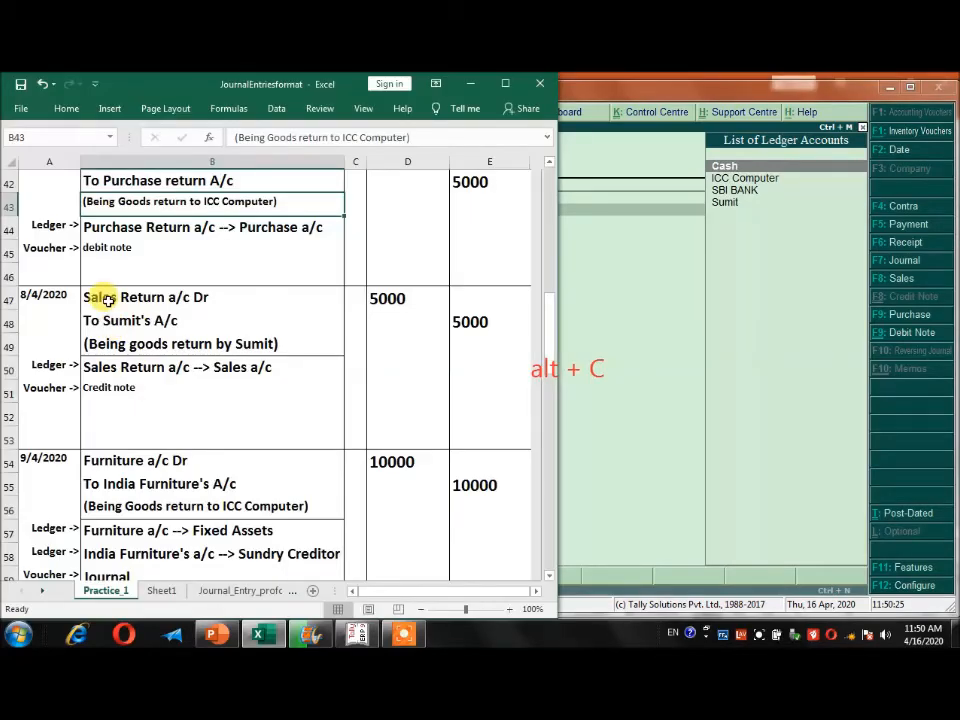
pyautogui.hotkey('alt', 'Tab')
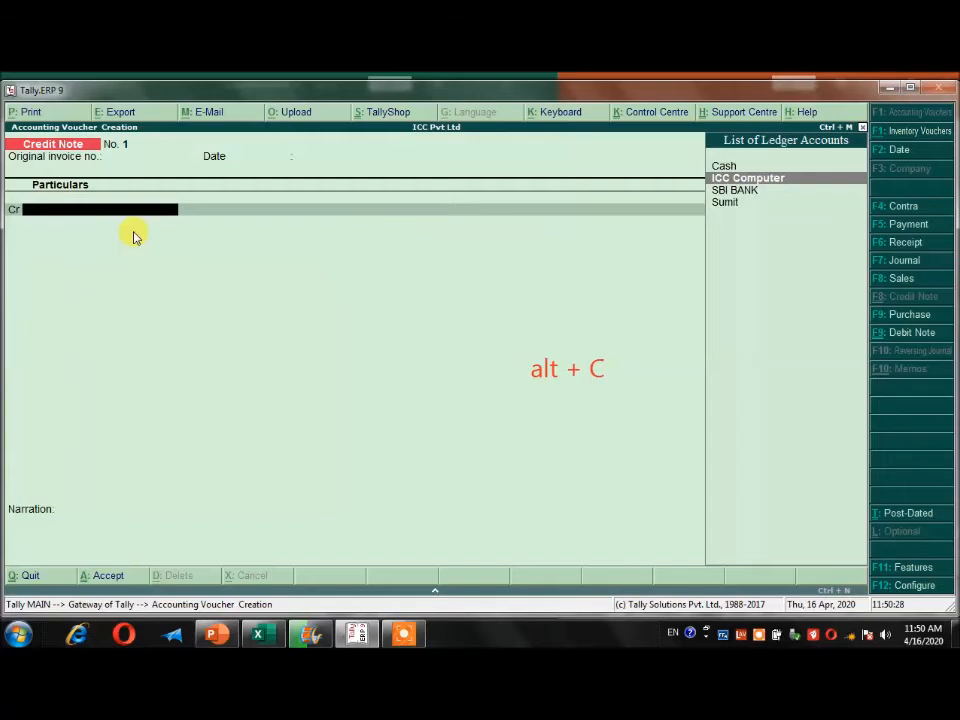
pyautogui.press('Down')
pyautogui.press('Down')
pyautogui.press('Return')
pyautogui.press('Return')
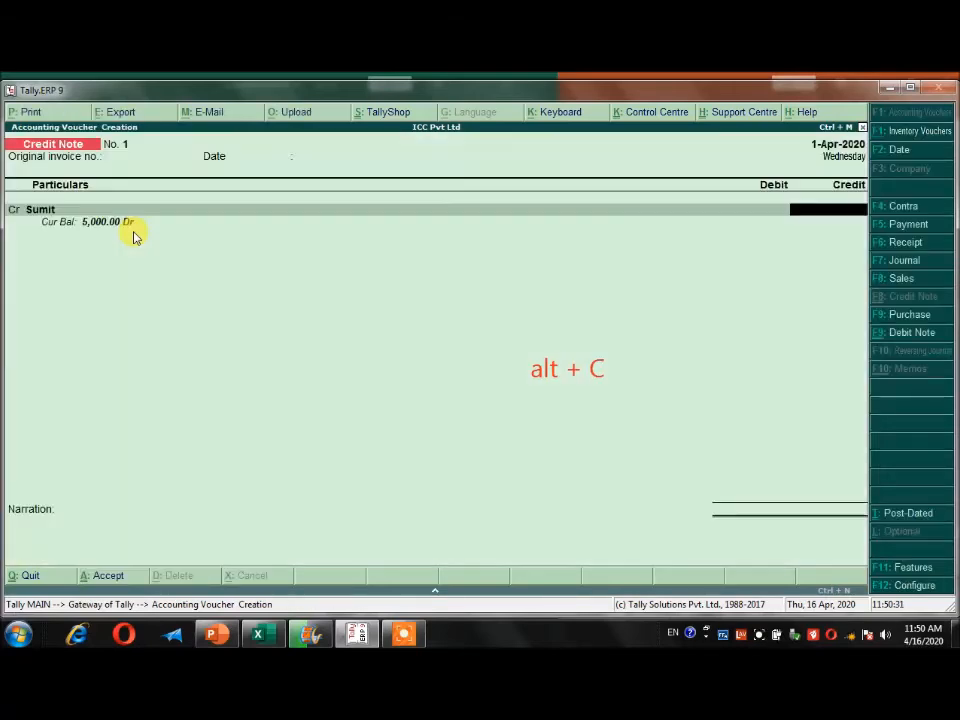
pyautogui.write('5000')
pyautogui.press('Return')
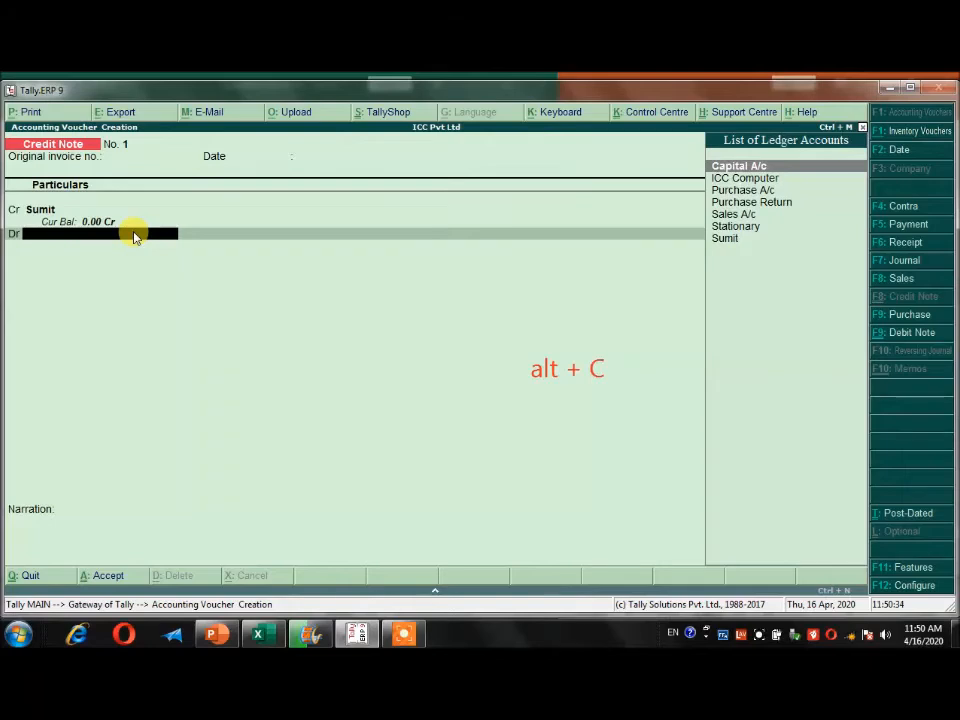
# Create a Sales Return ledger under the sales group from the credit note's debit line.
pyautogui.hotkey('alt', 'c')
pyautogui.write('Sales')
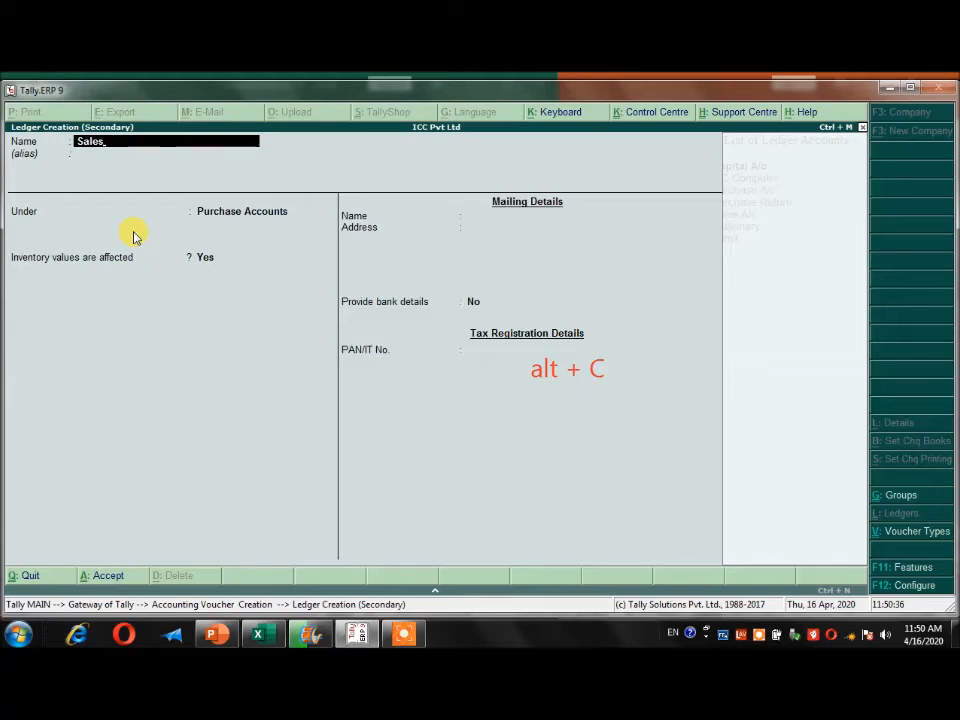
pyautogui.write('Return')
pyautogui.press('Return')
pyautogui.write('Sale')
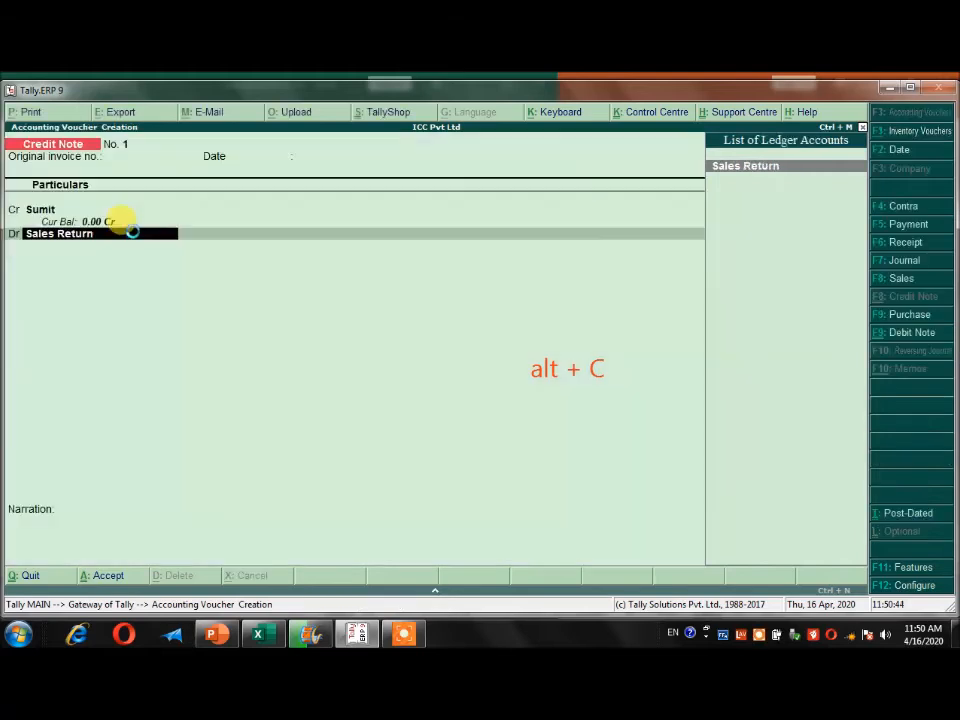
# Debit Sales Return with 5000 without stock items, enter the "being goods return by" narration naming the customer, and save the credit note.
pyautogui.press('Return')
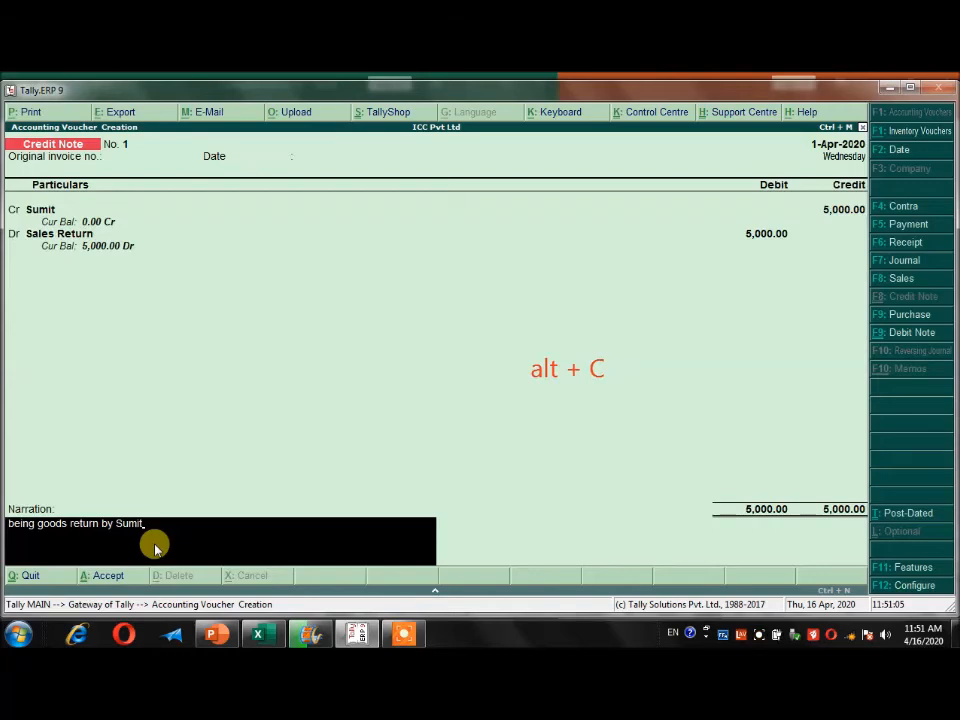
pyautogui.press('Return')
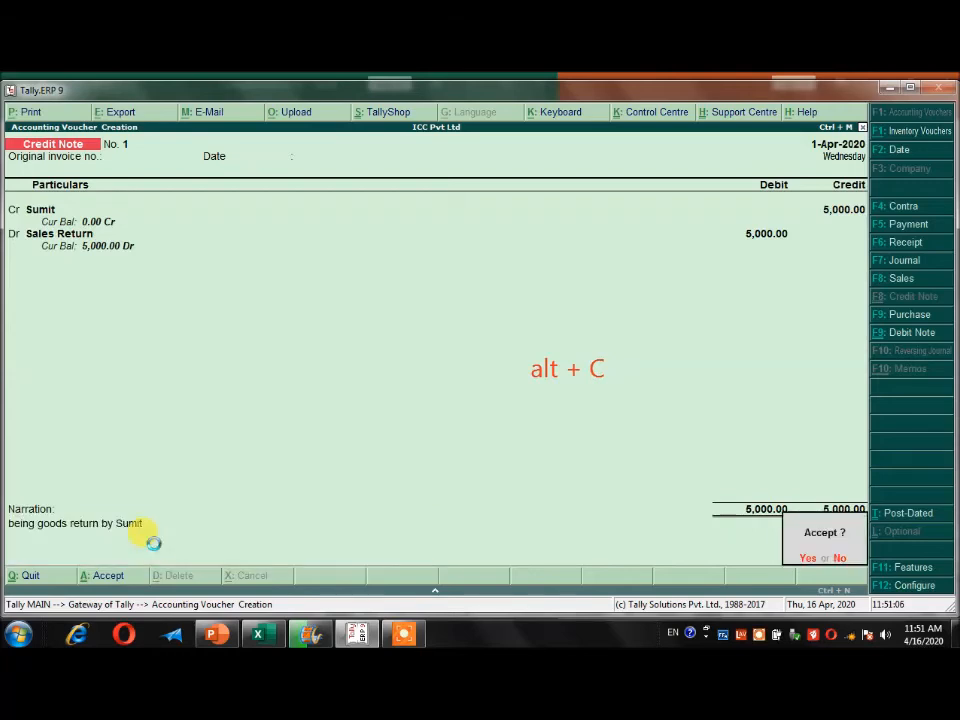
pyautogui.press('Return')
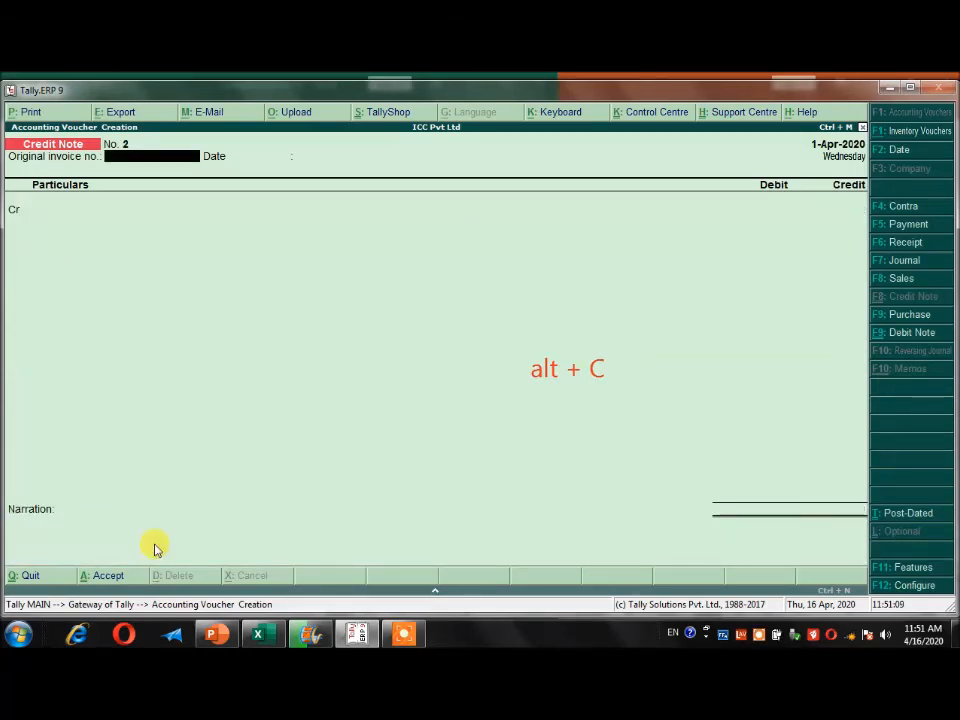
# Switch to the Excel sheet and look up the 9/4/2020 furniture purchase entry with its ledgers and voucher type.
pyautogui.hotkey('alt', 'Tab')
pyautogui.click(146, 489)
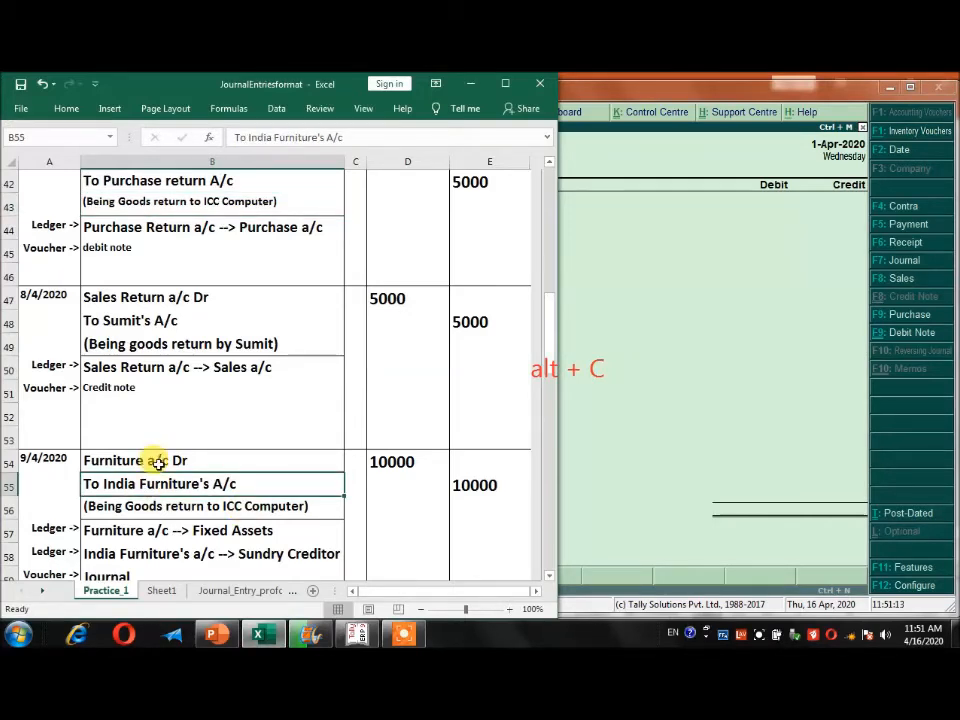
pyautogui.scroll(-2, 158, 463)
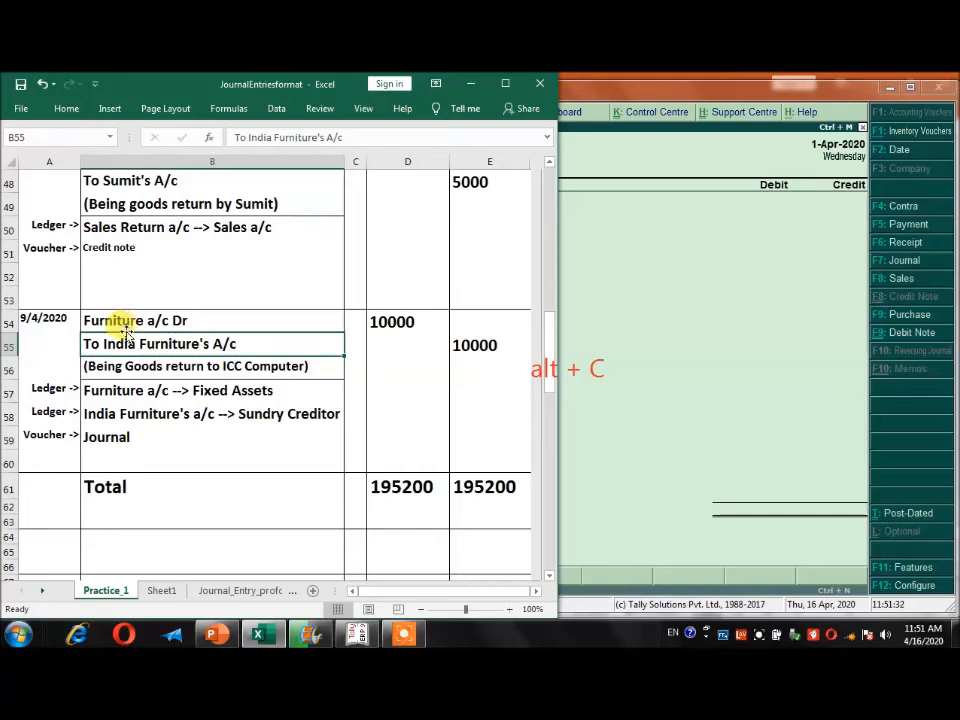
# Change the 9/4/2020 entry's narration in the Excel sheet to "(Being Furniture purchased from India Furniture".
pyautogui.doubleClick(155, 366)
pyautogui.moveTo(166, 366); pyautogui.dragTo(309, 367)
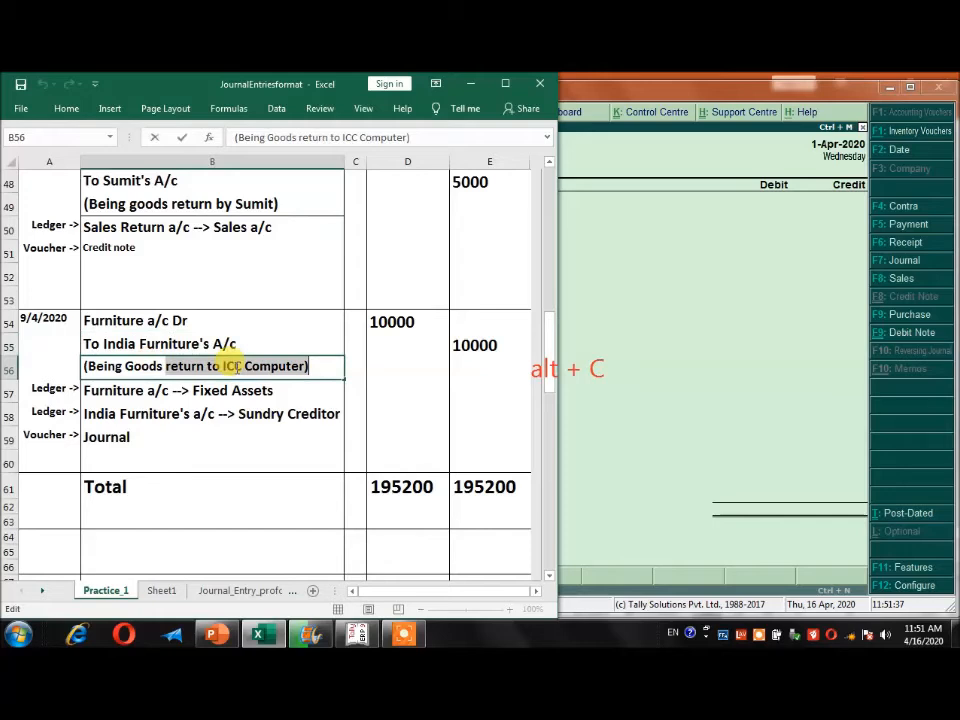
pyautogui.press('BackSpace')
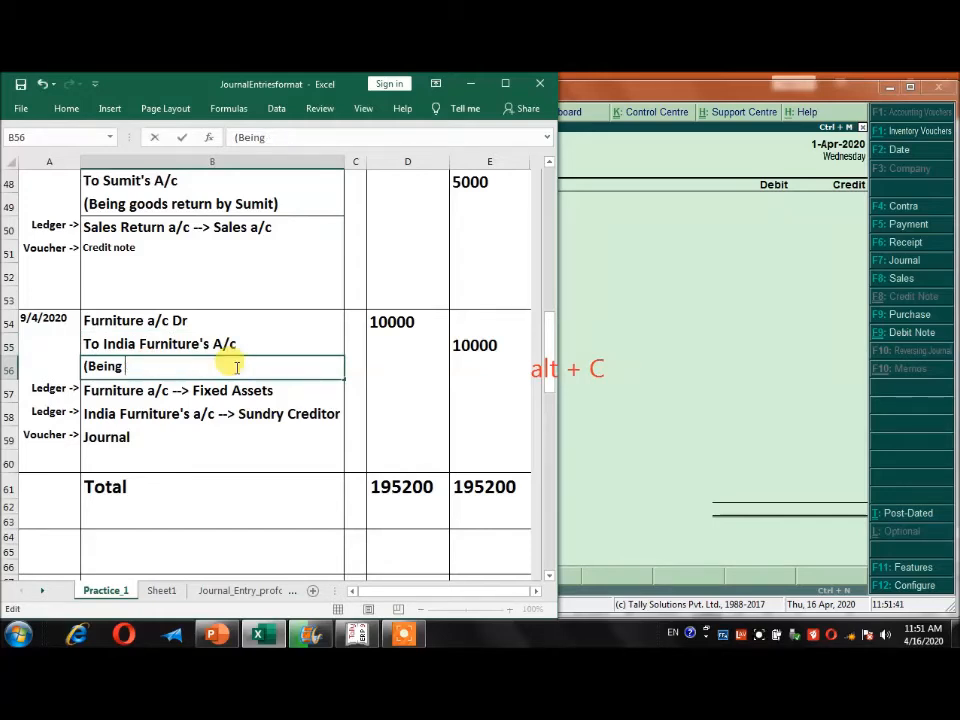
pyautogui.write('Furniture ')
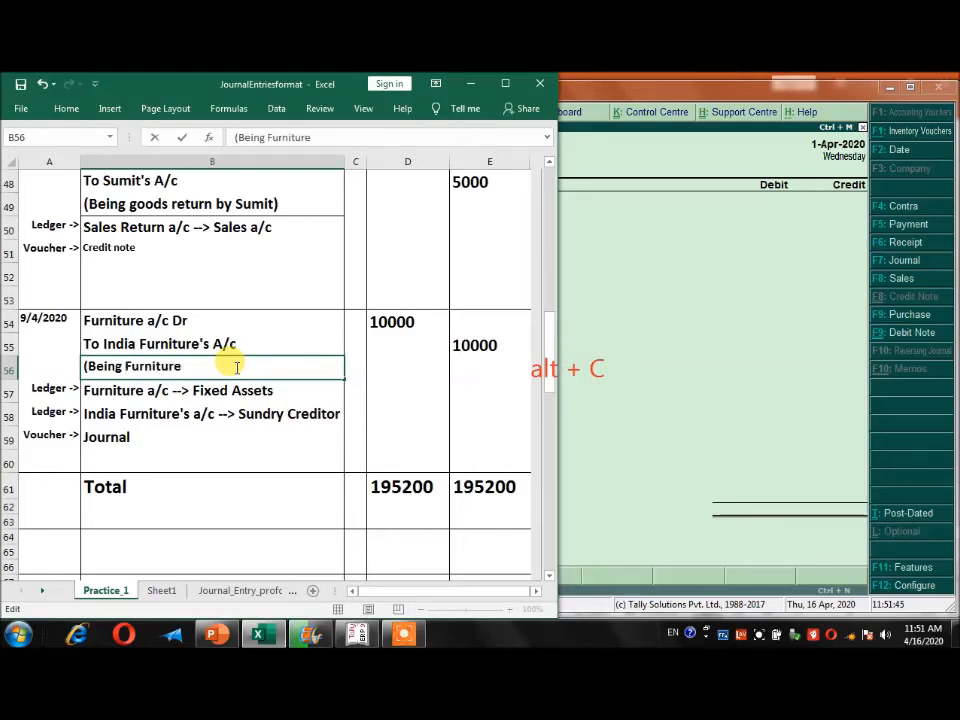
pyautogui.write('purcah')
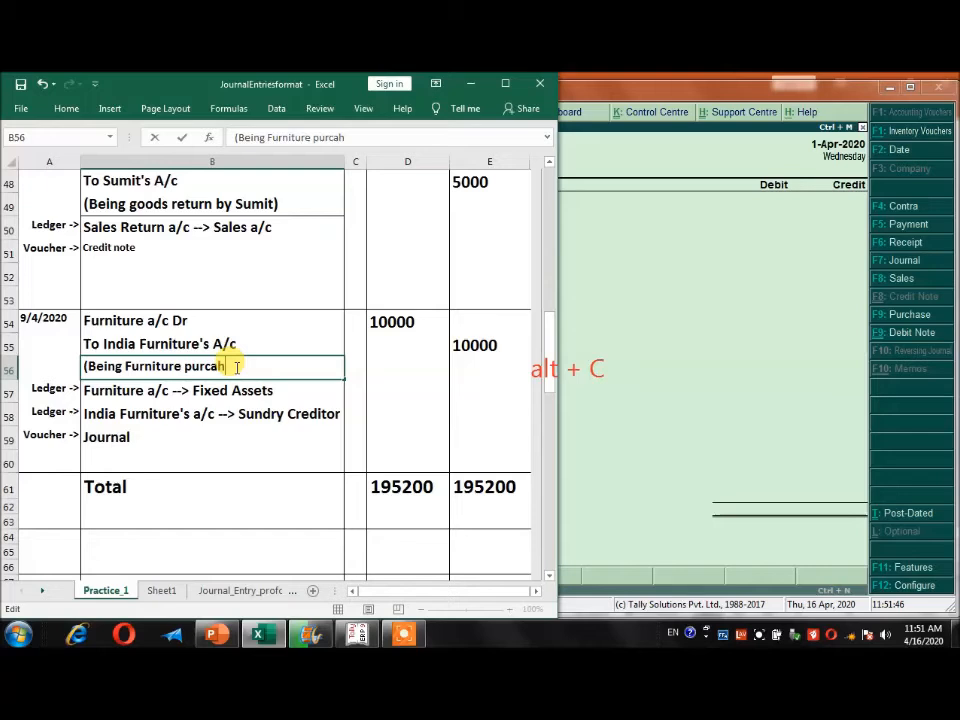
pyautogui.press('BackSpace')
pyautogui.press('BackSpace')
pyautogui.write('haseed')
pyautogui.press('BackSpace')
pyautogui.press('BackSpace')
pyautogui.write('d from INdia')
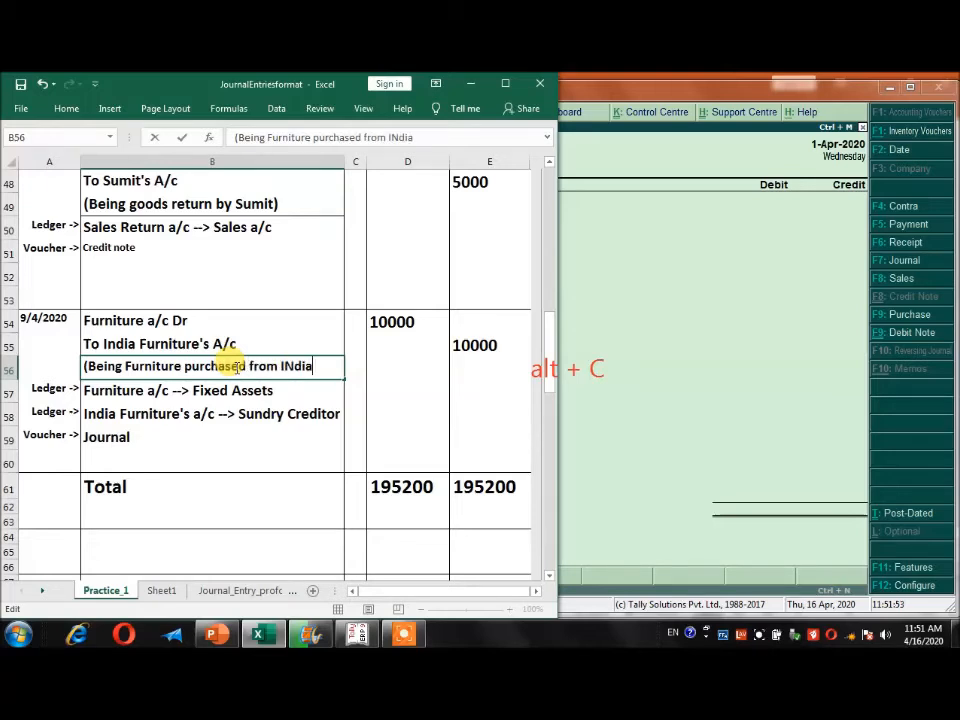
pyautogui.write(' Fur')
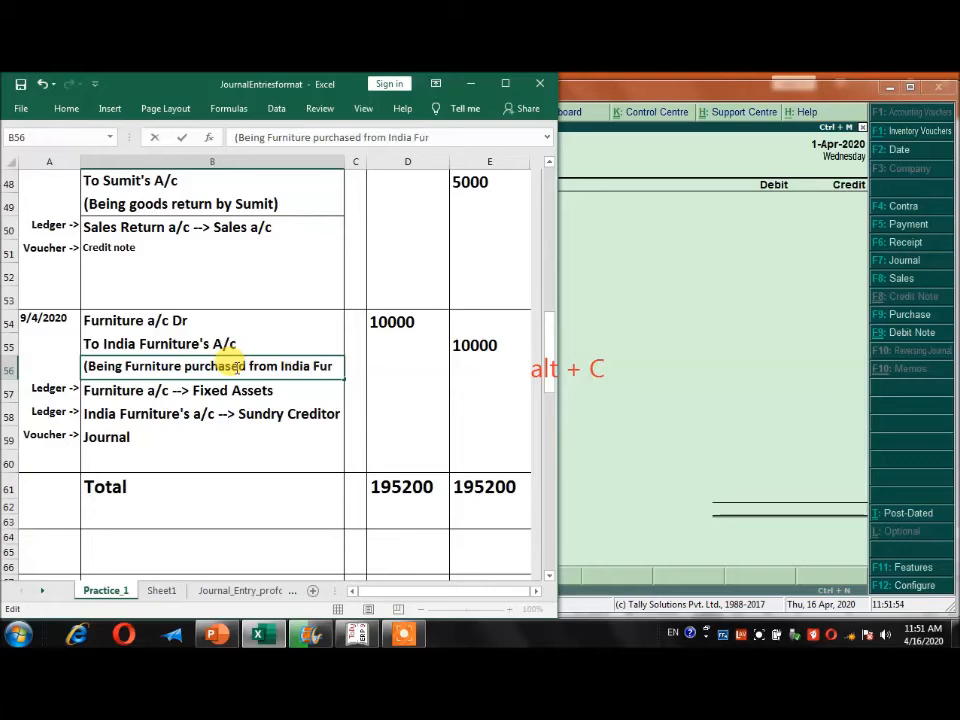
pyautogui.write('niture')
pyautogui.press('Return')
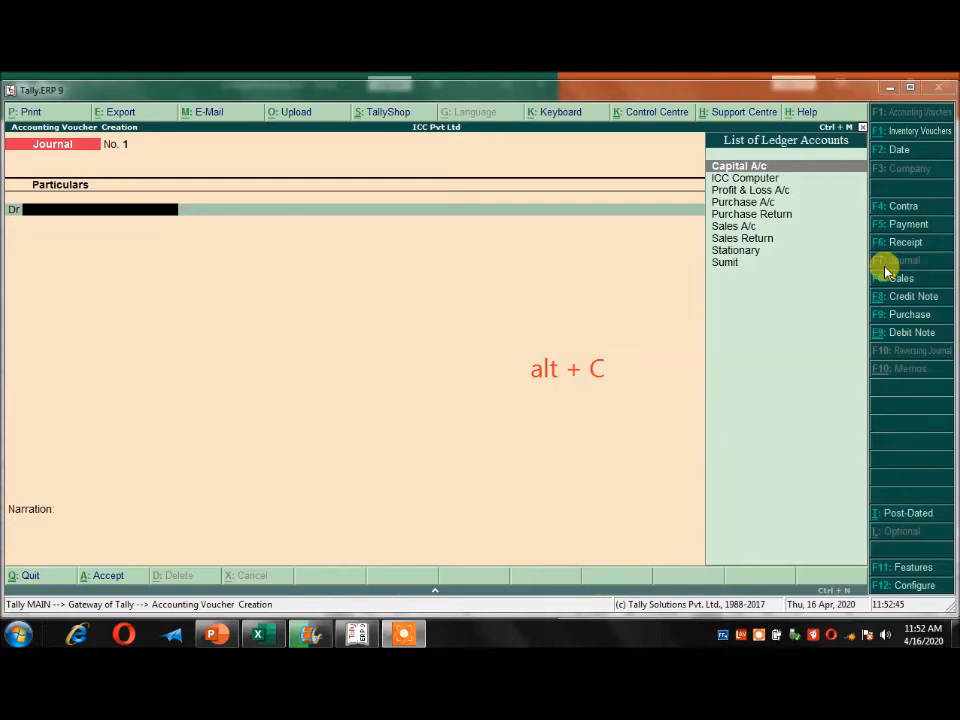
# Check the Excel entry's ledger group and create a Furniture ledger under Fixed Assets from the Tally journal voucher's debit line.
pyautogui.click(262, 636)
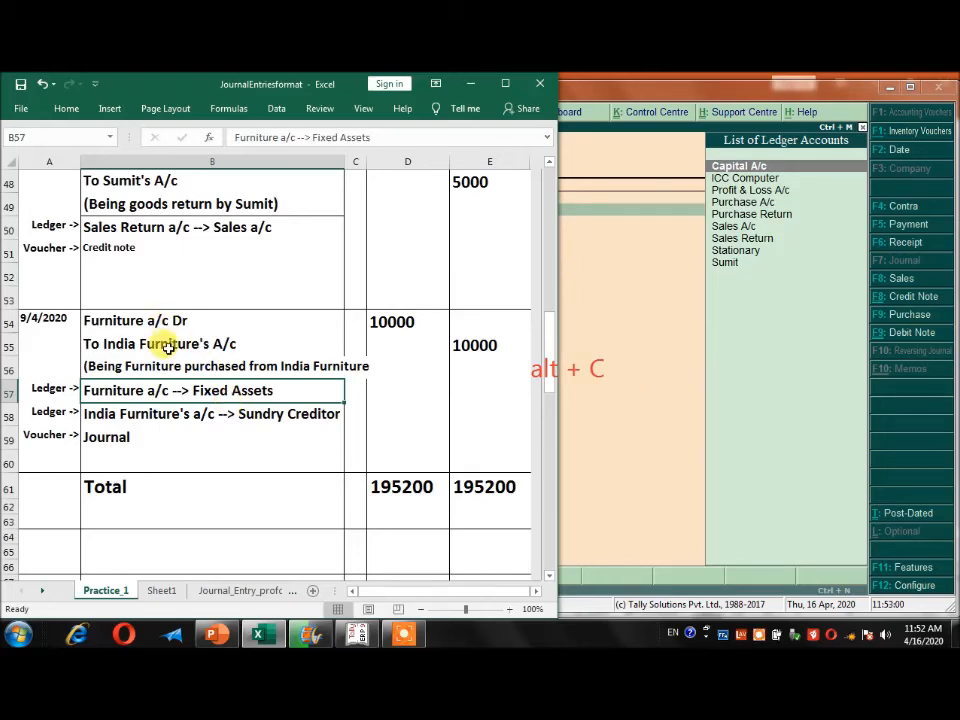
pyautogui.click(620, 355)
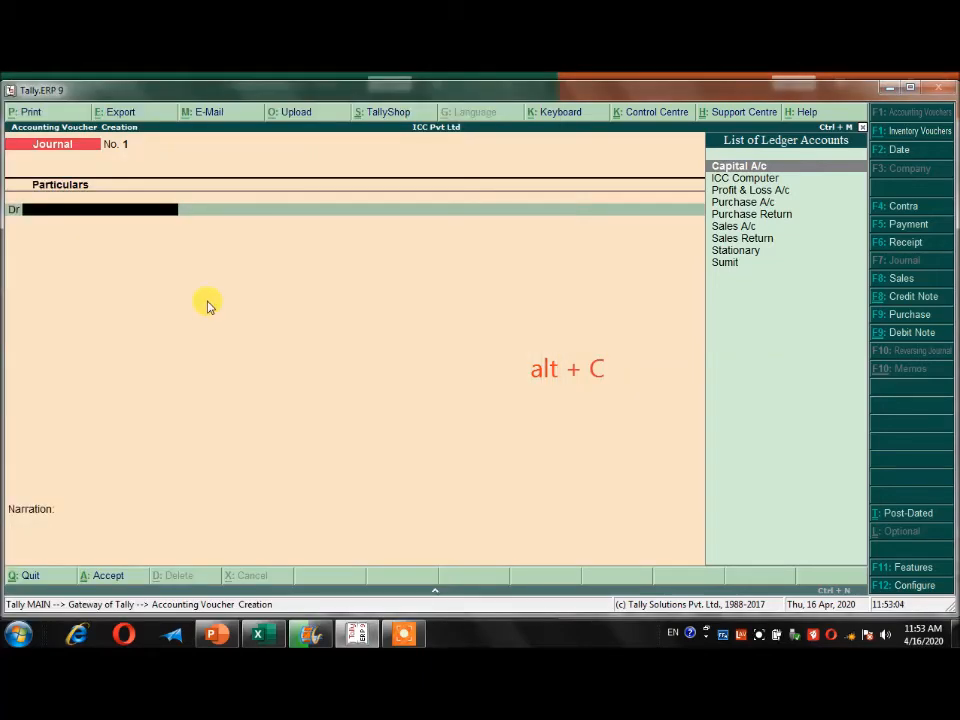
pyautogui.hotkey('alt', 'c')
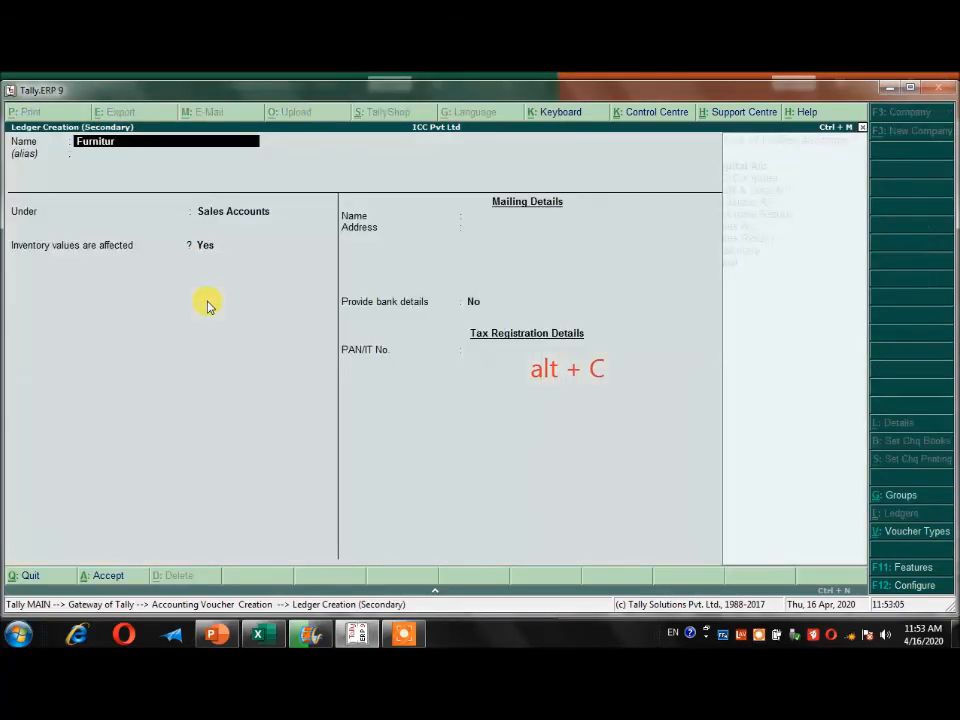
pyautogui.write('e')
pyautogui.press('Return')
pyautogui.press('Return')
pyautogui.write('Fi')
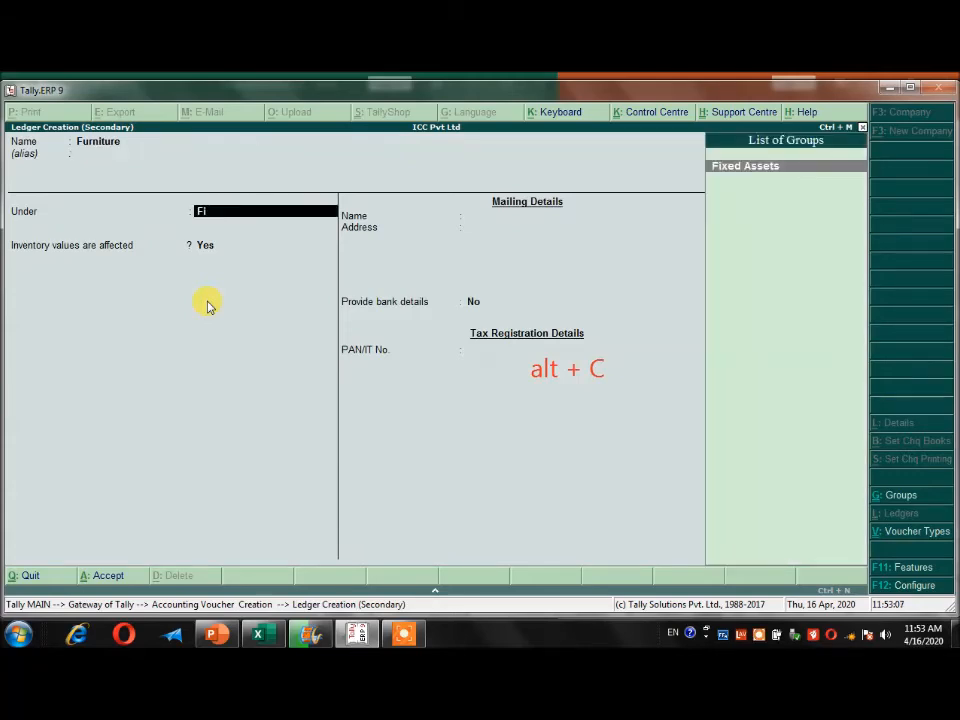
pyautogui.press('Return')
pyautogui.press('Return')
pyautogui.press('Return')
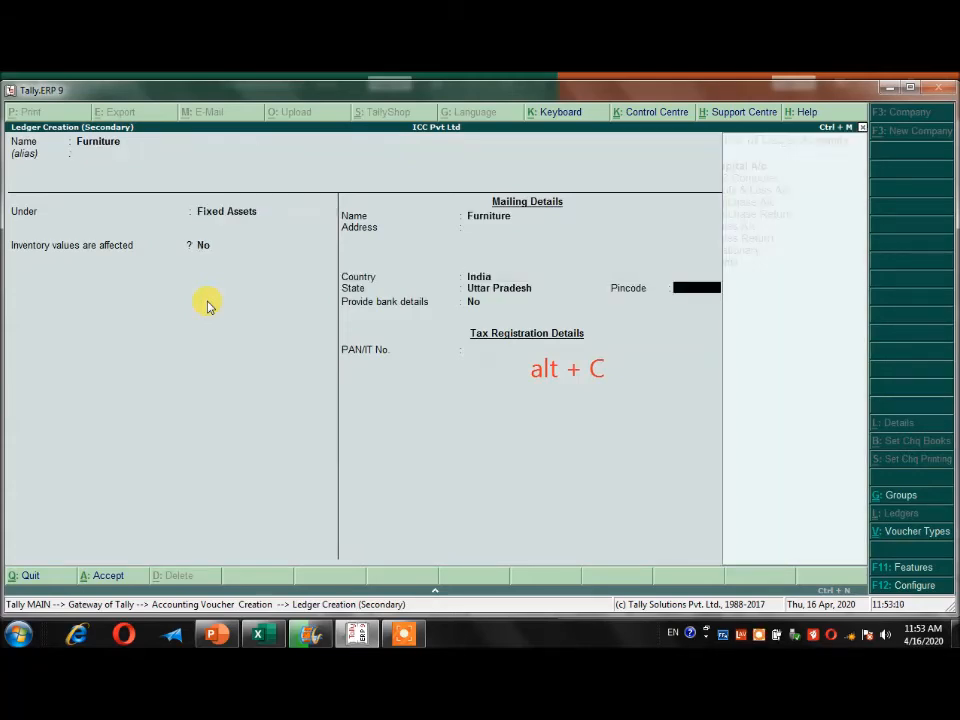
pyautogui.hotkey('ctrl', 'a')
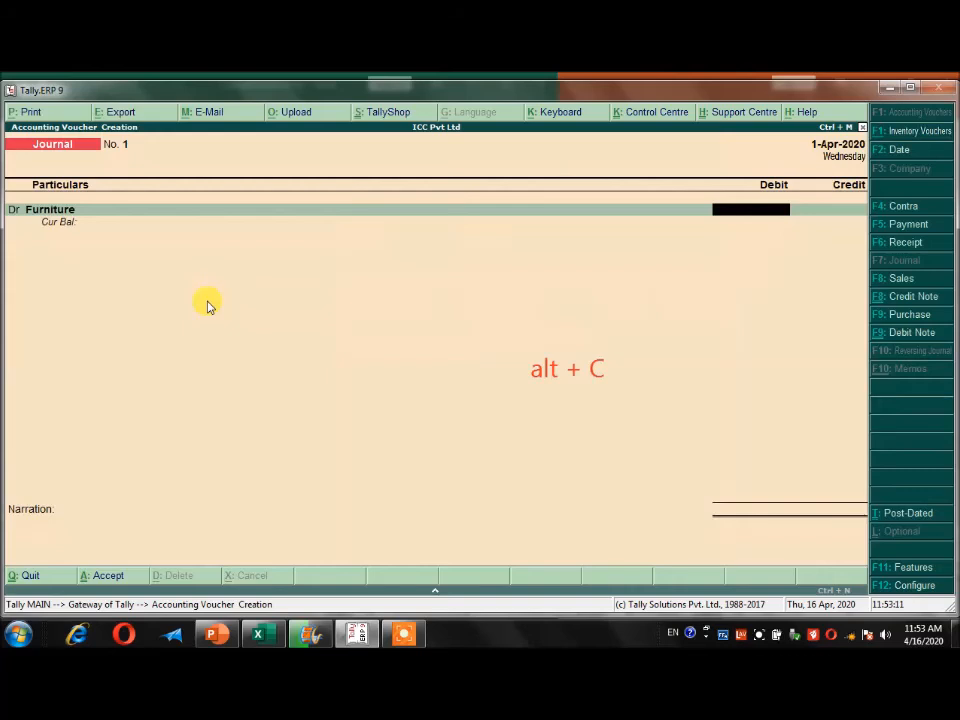
# Check the furniture amount in the Excel sheet and debit Furniture with 10,000 in the Tally journal voucher.
pyautogui.click(258, 634)
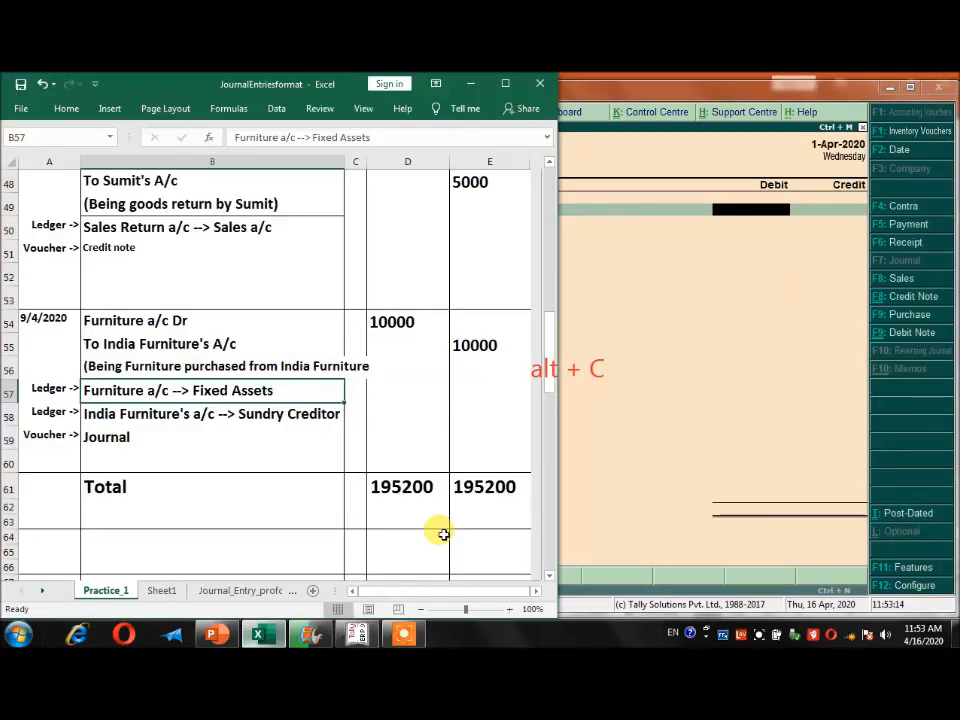
pyautogui.click(680, 334)
pyautogui.write('10,000')
pyautogui.press('Return')
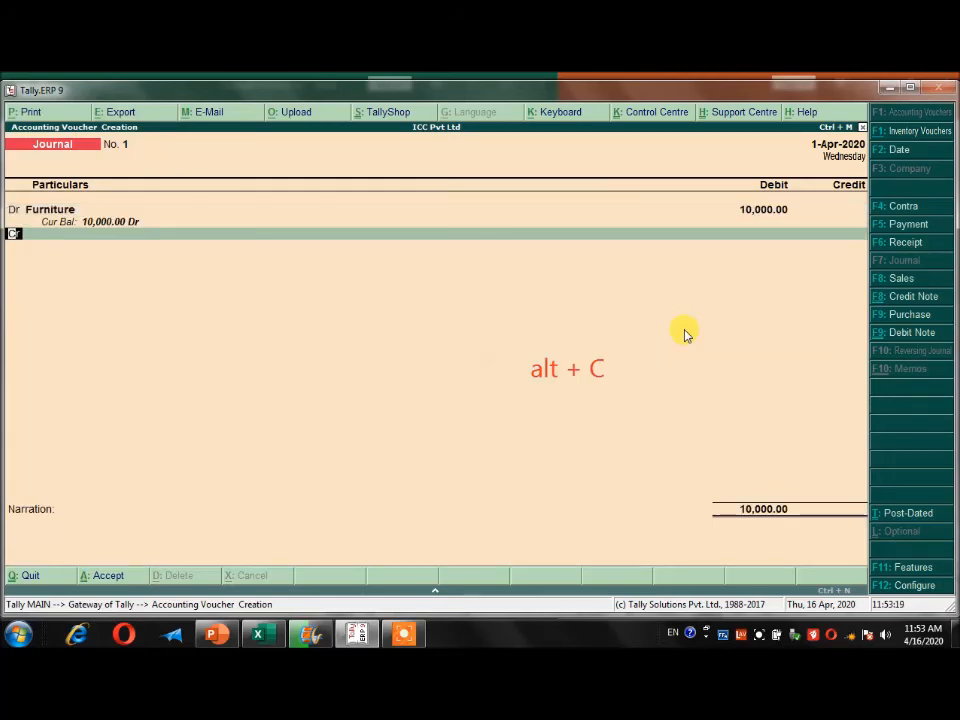
# Create an India Furniture ledger under Sundry Creditors from the journal voucher's credit line.
pyautogui.press('Return')
pyautogui.hotkey('alt', 'c')
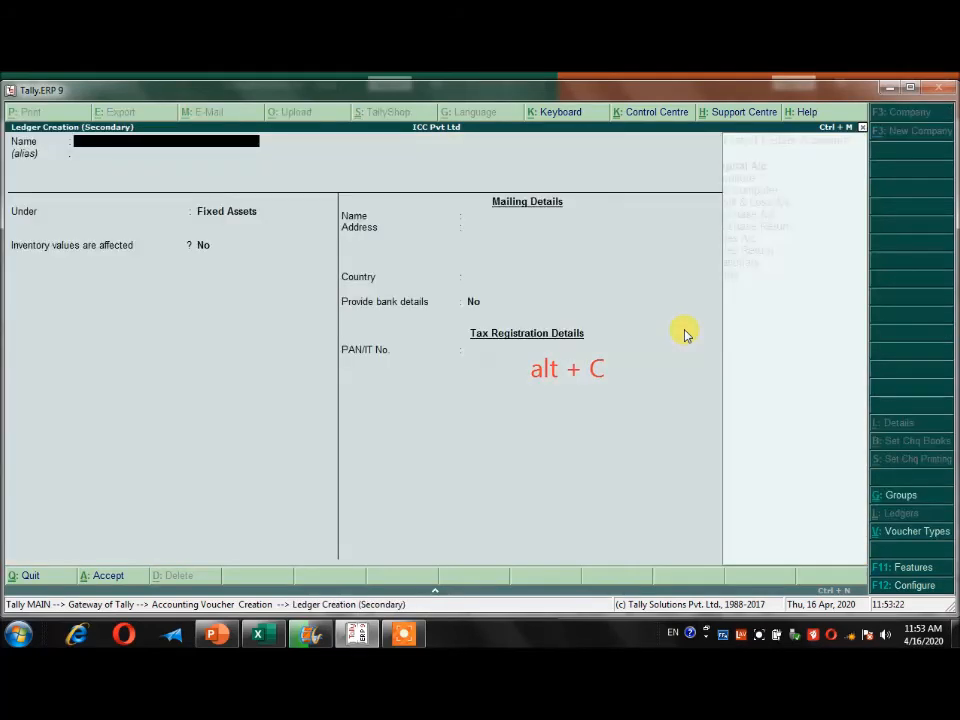
pyautogui.write('India Furniture')
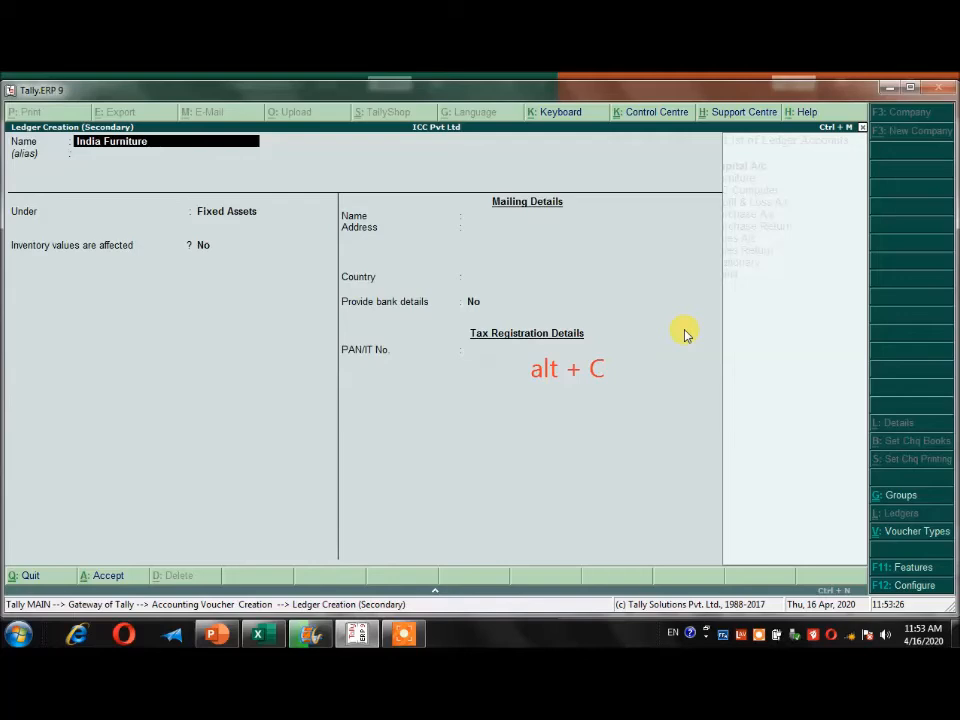
pyautogui.press('Return')
pyautogui.press('Return')
pyautogui.write('Sun')
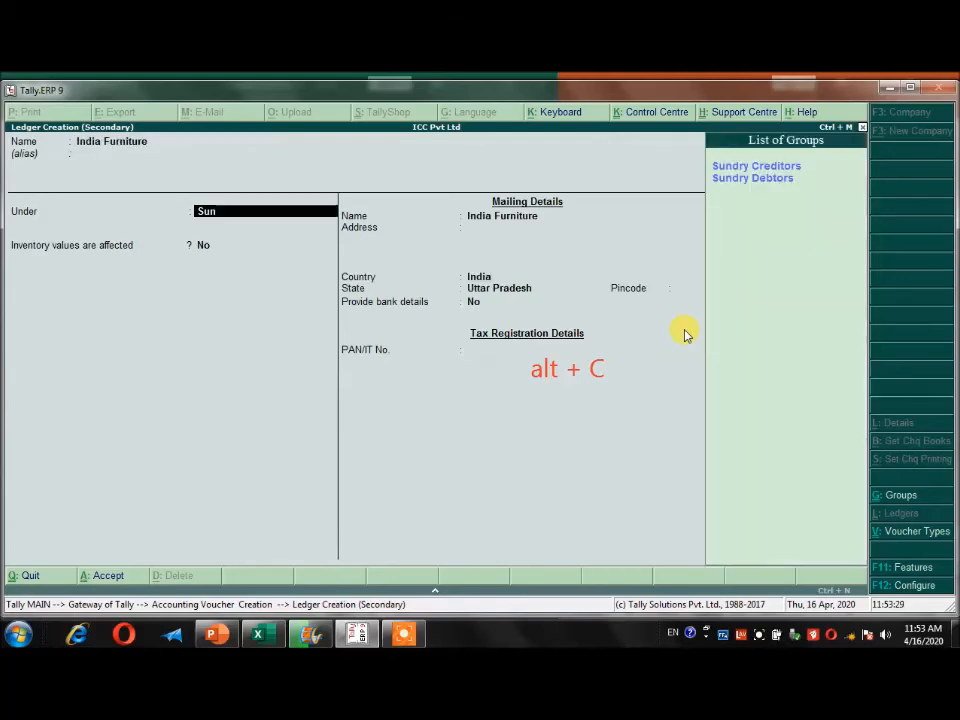
pyautogui.press('Return')
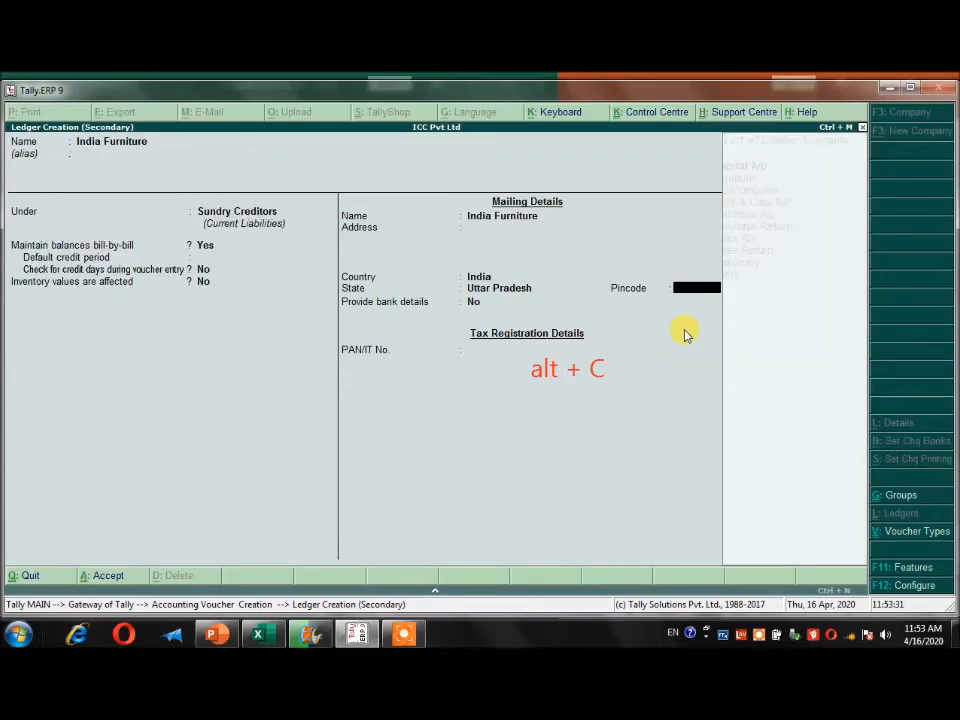
pyautogui.hotkey('ctrl', 'a')
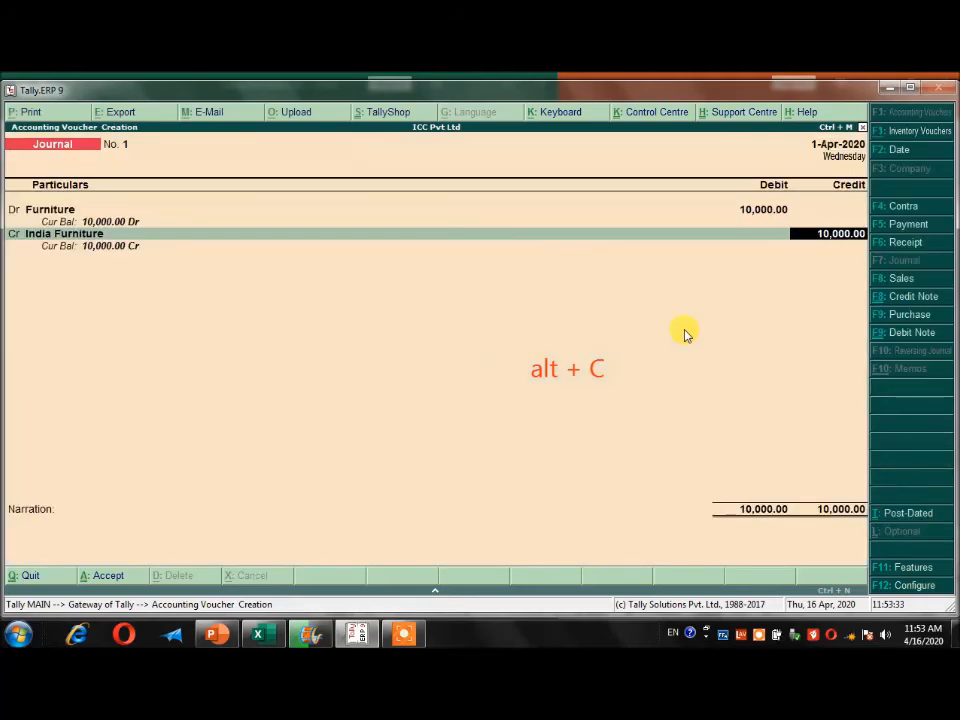
# Credit India Furniture 10,000 On Account, add the narration "Being Furniture purchased from INdia Furnitures", and save the journal before leaving voucher entry.
pyautogui.press('Return')
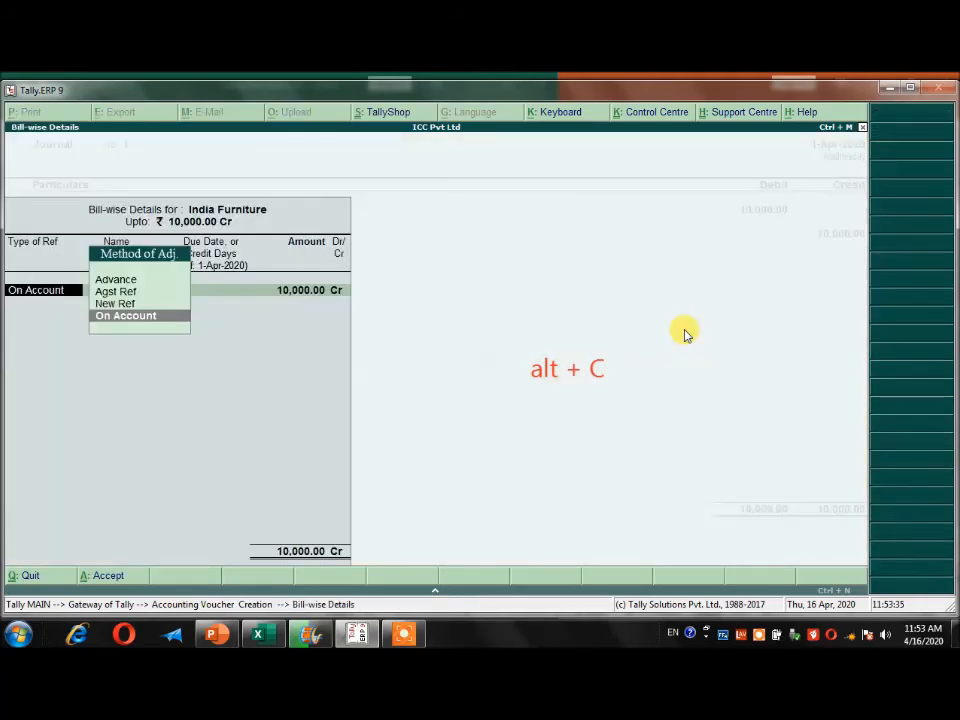
pyautogui.press('Return')
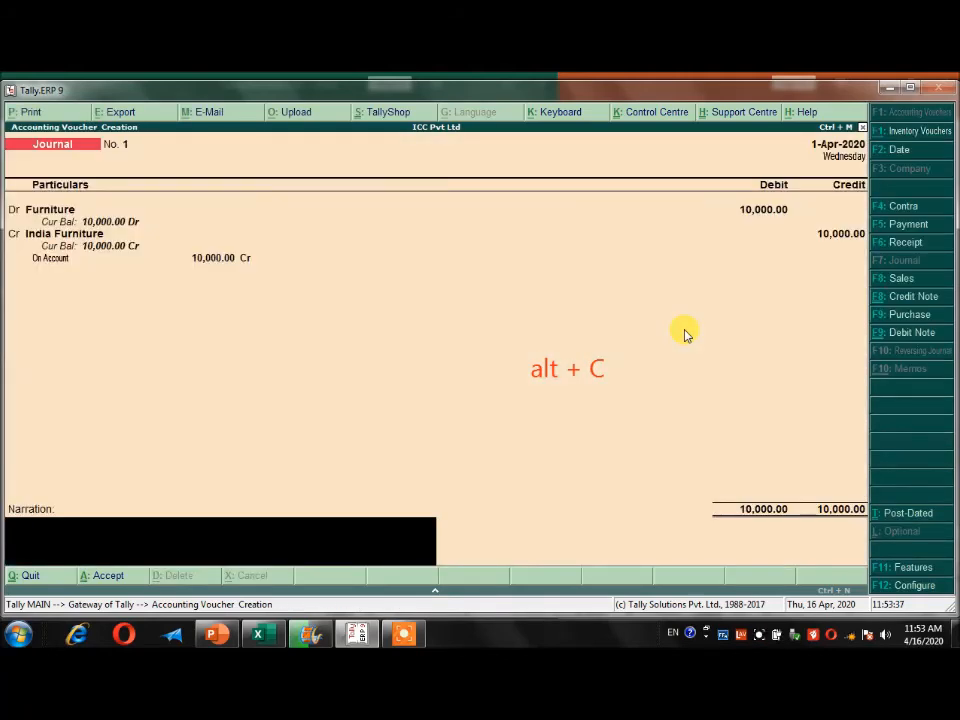
pyautogui.write('Being Furniture purchased from INdia Furnitures')
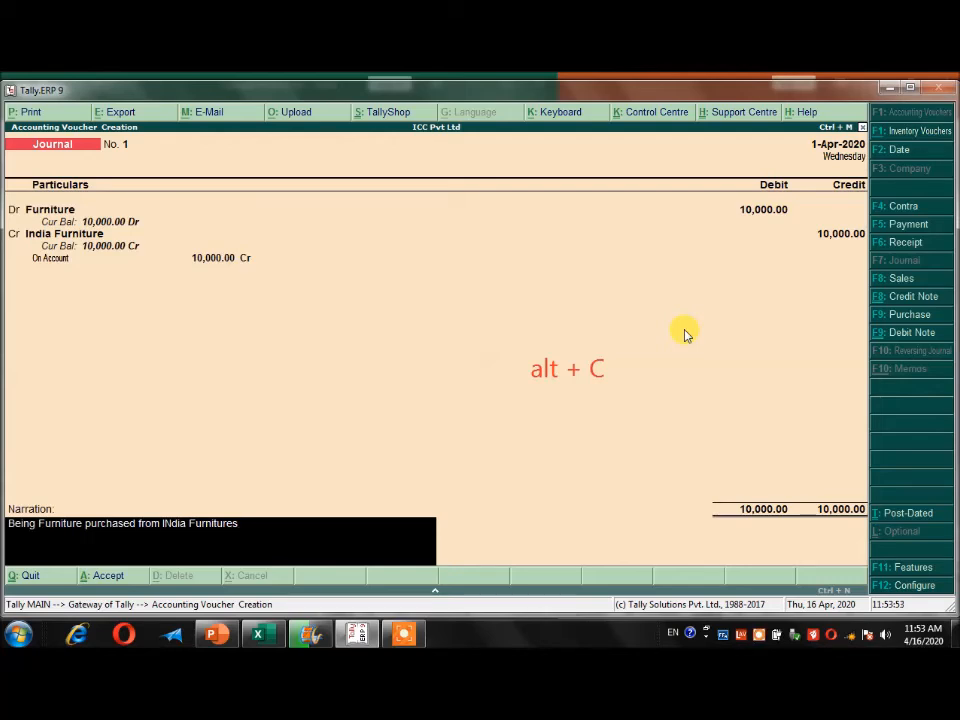
pyautogui.press('Return')
pyautogui.press('Return')
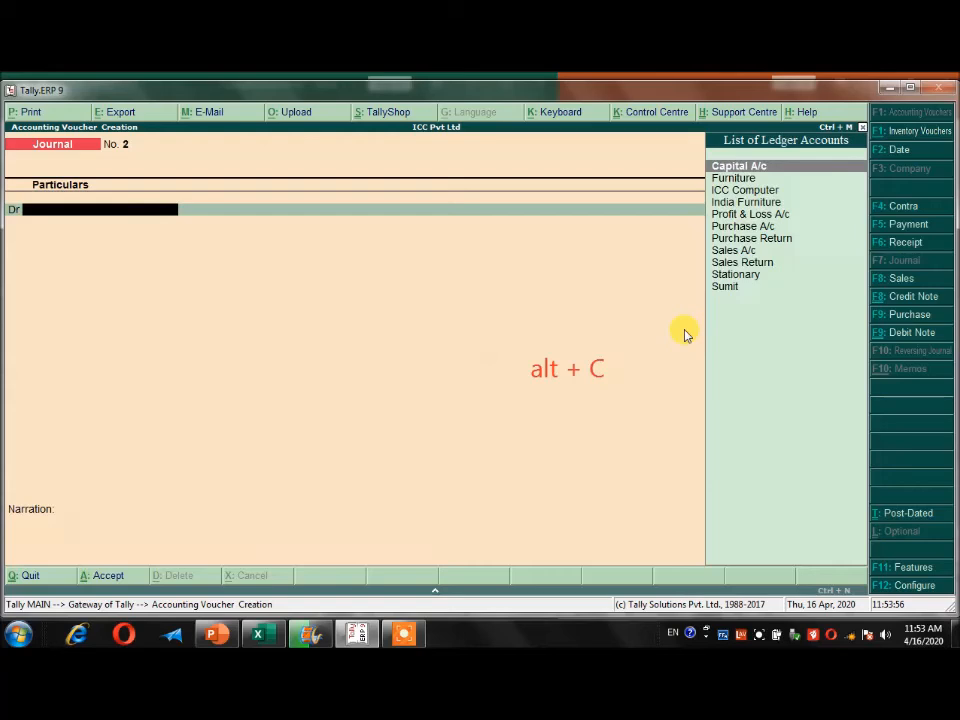
pyautogui.press('Escape')
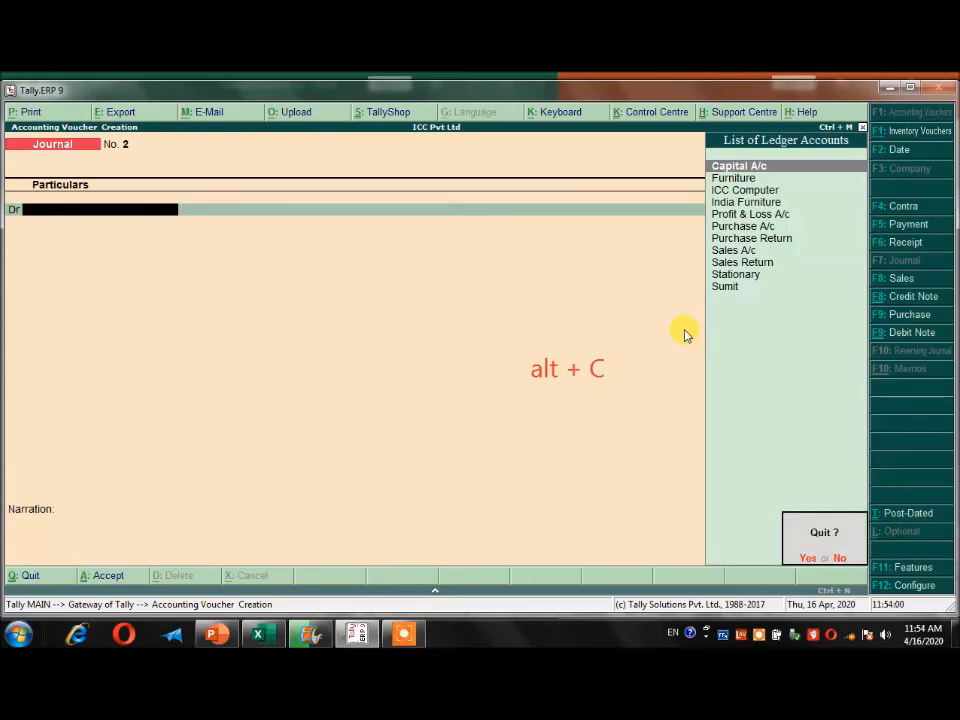
pyautogui.press('y')
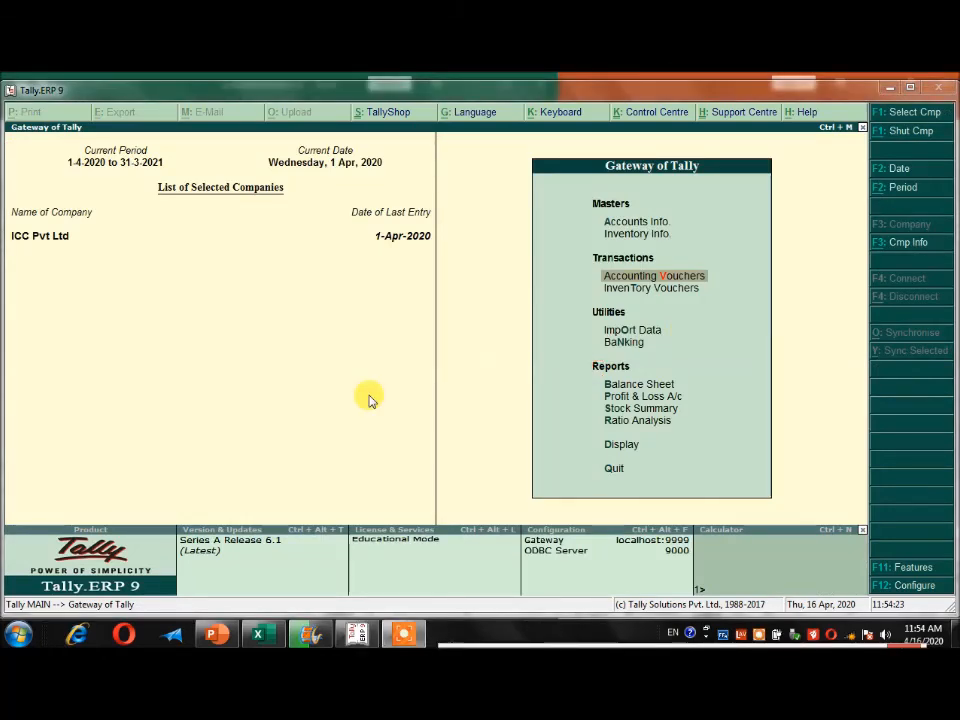
# Open accounting voucher entry and review the saved receipt, sales and furniture journal vouchers one by one.
pyautogui.click(679, 276)
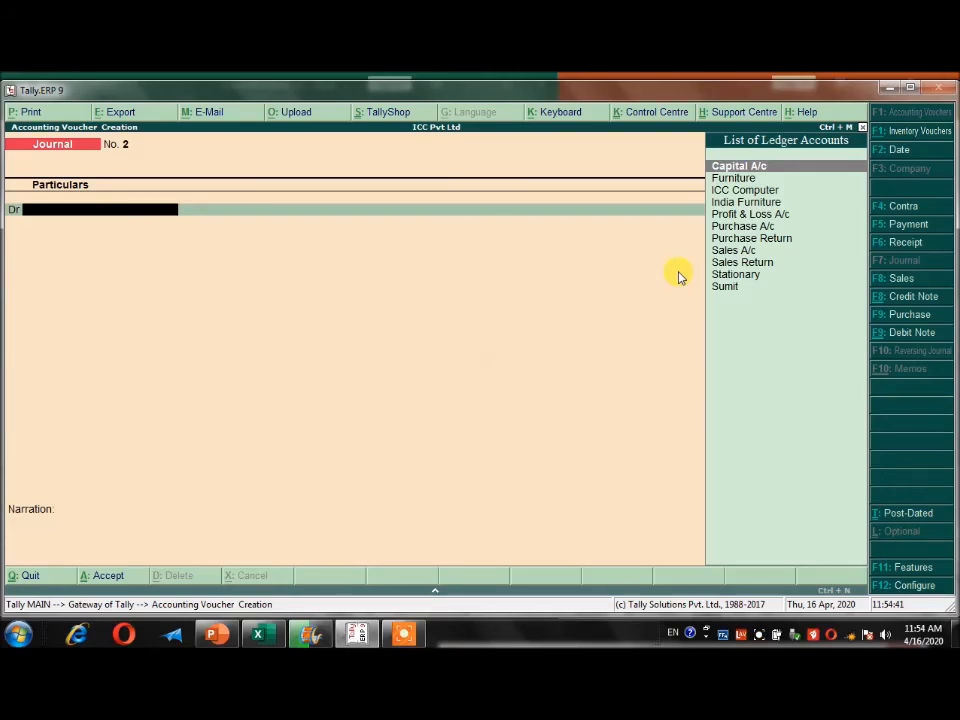
pyautogui.press('pageup')
pyautogui.press('pageup')
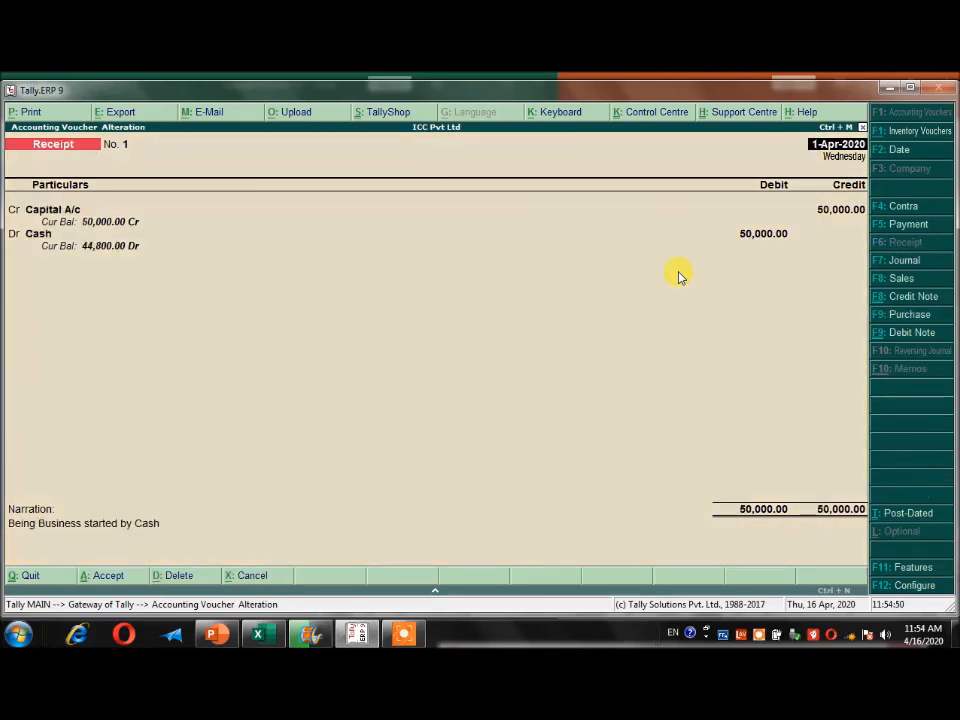
pyautogui.press('pageup')
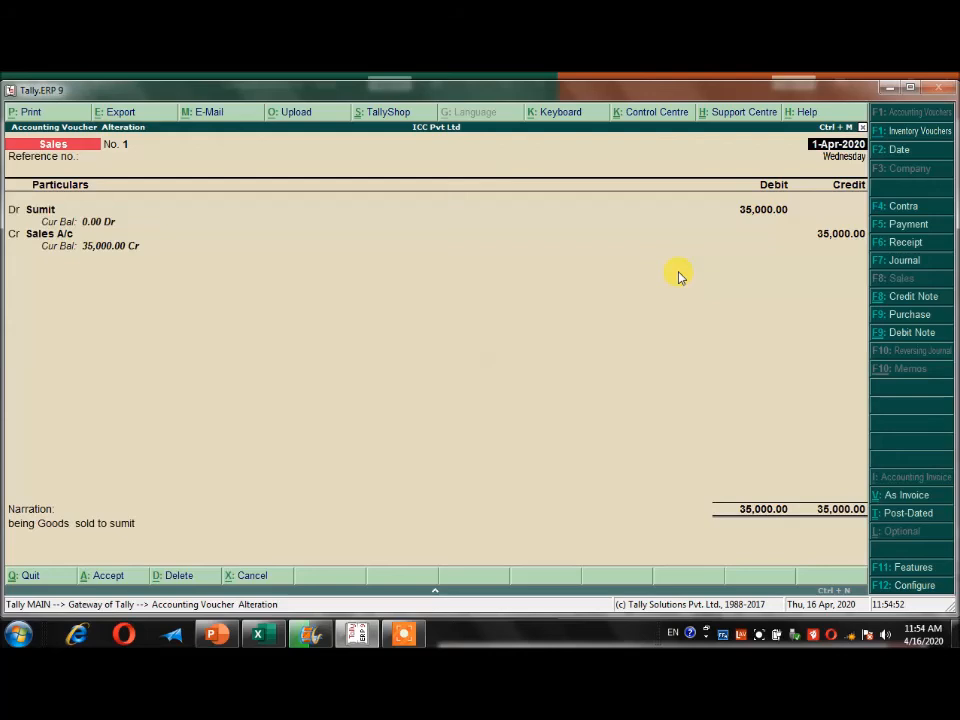
pyautogui.press('pagedown')
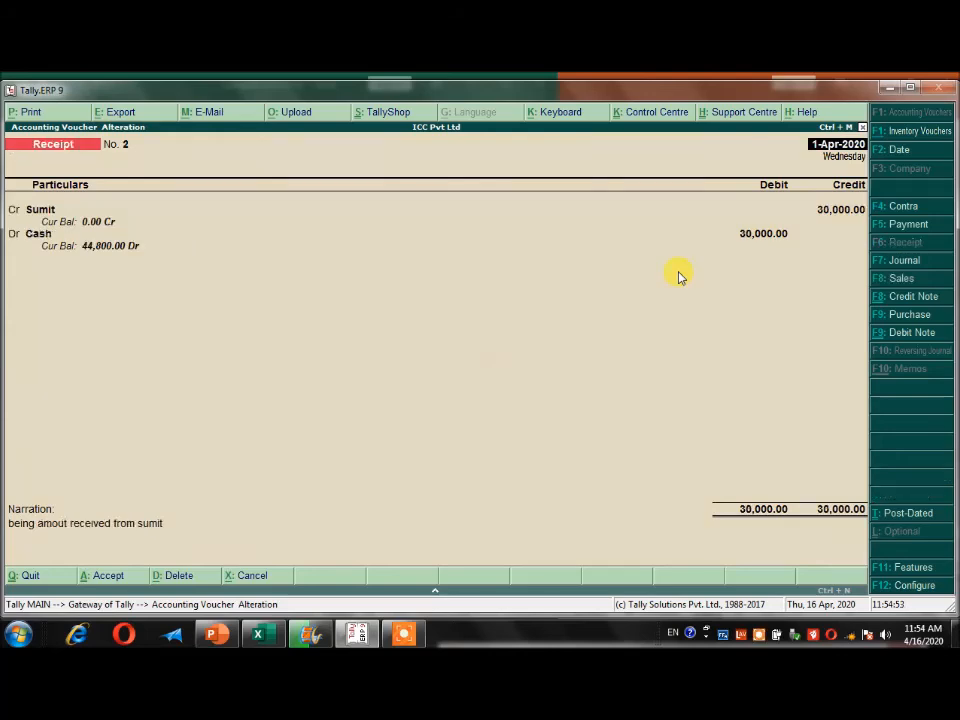
pyautogui.press('pagedown')
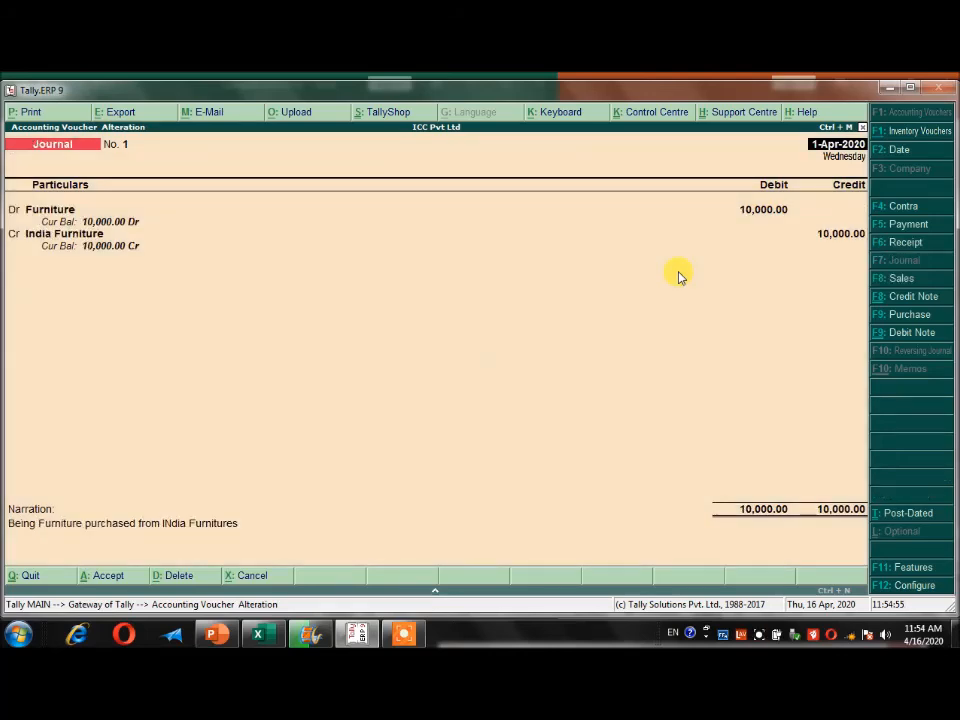
pyautogui.press('pagedown')
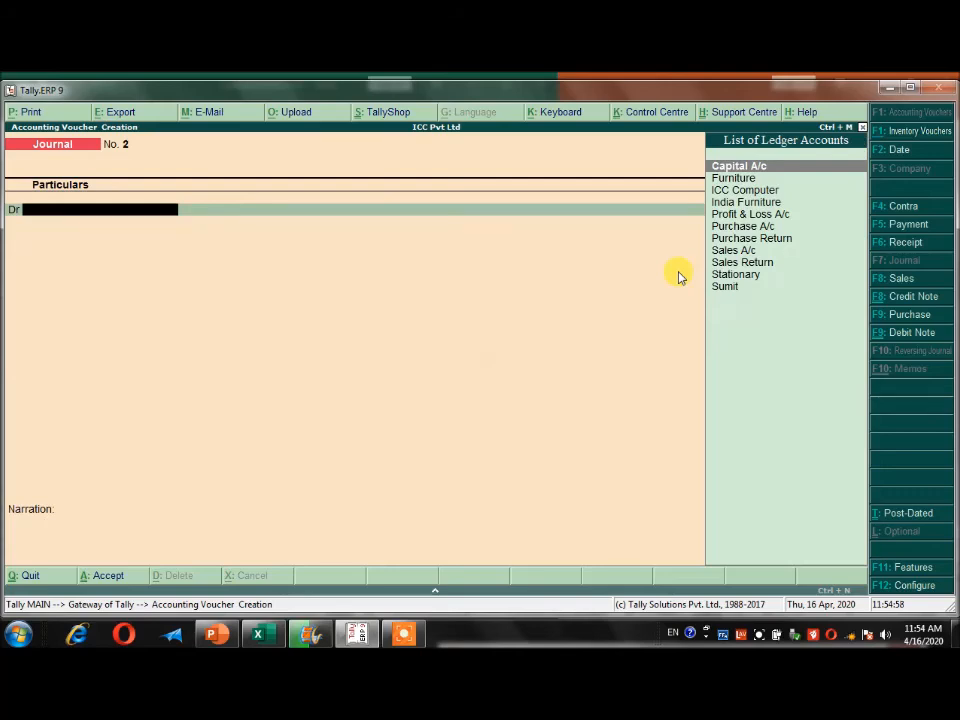
# Review the saved furniture journal, stationary payment and SBI BANK contra vouchers, and leave voucher entry for the Gateway of Tally.
pyautogui.press('pageup')
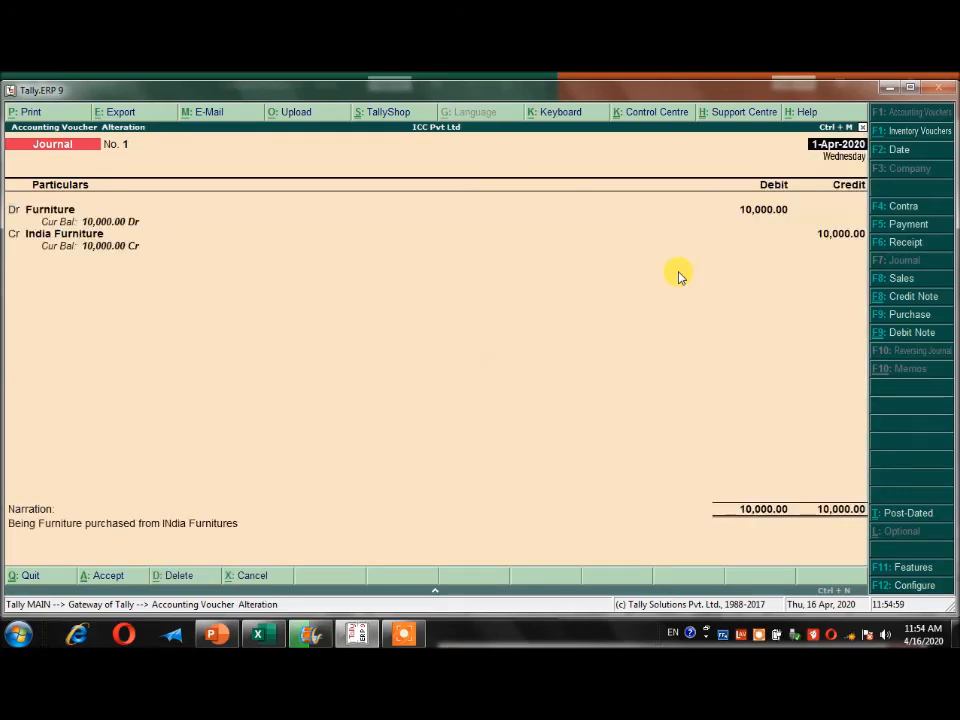
pyautogui.press('pageup')
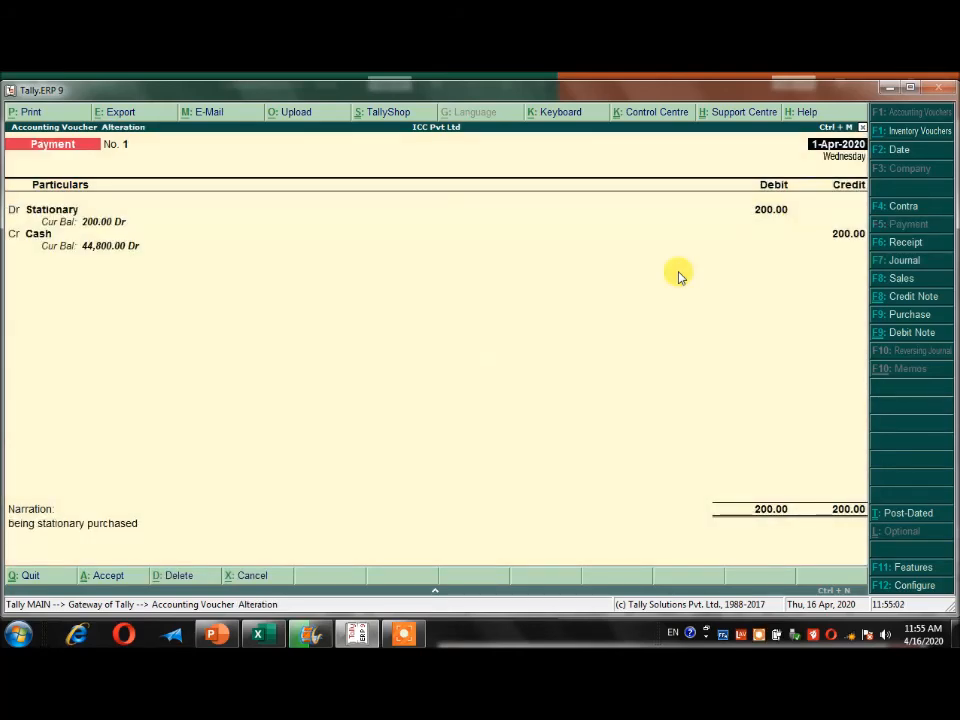
pyautogui.press('pageup')
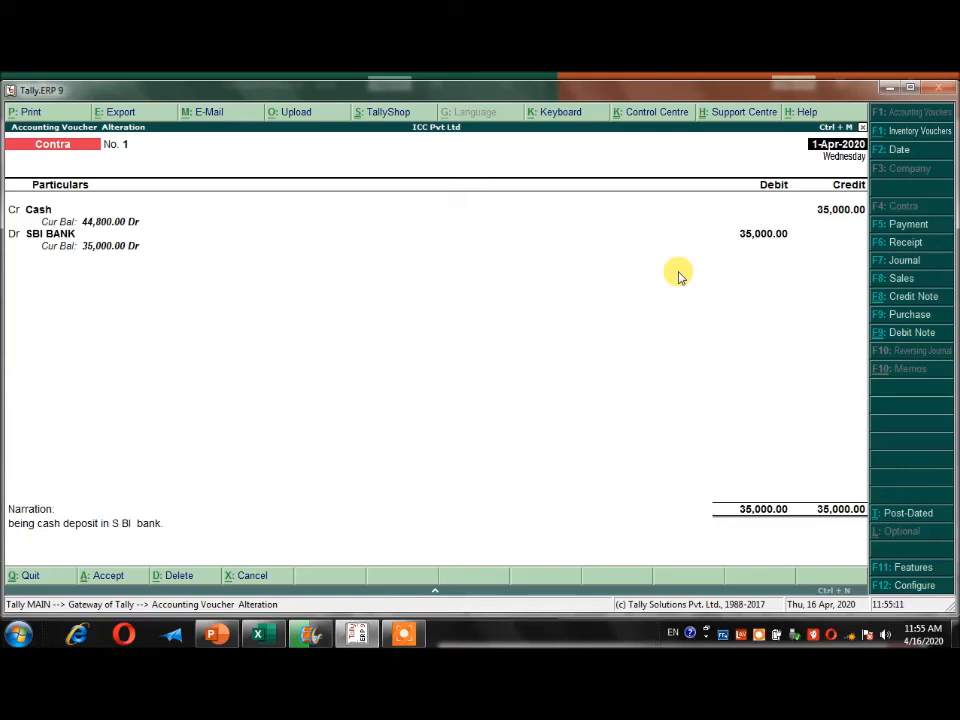
pyautogui.press('Escape')
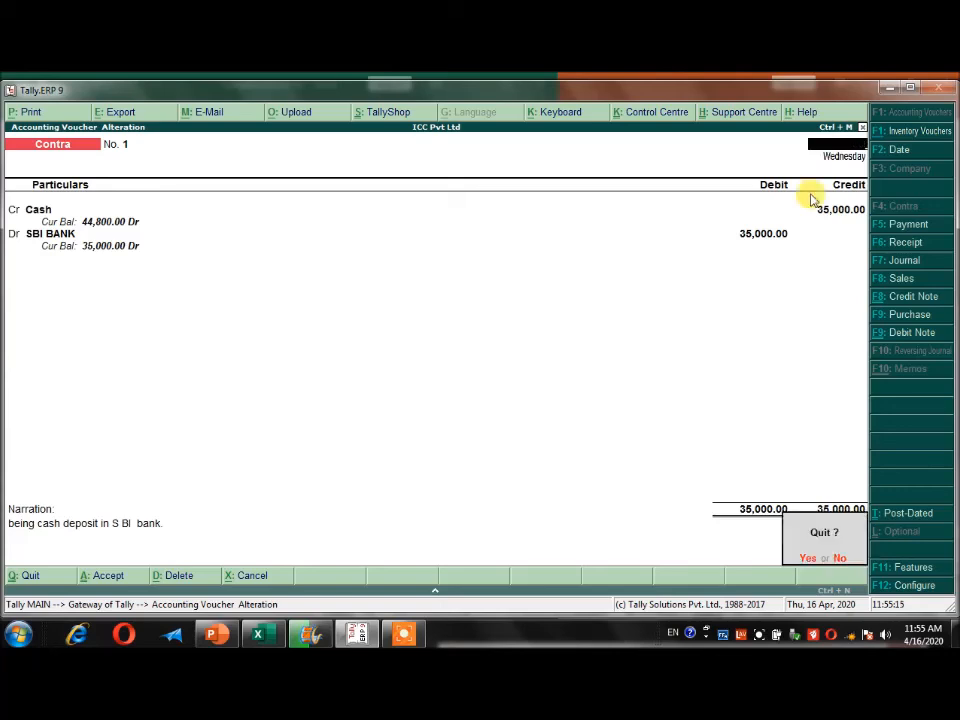
pyautogui.press('y')
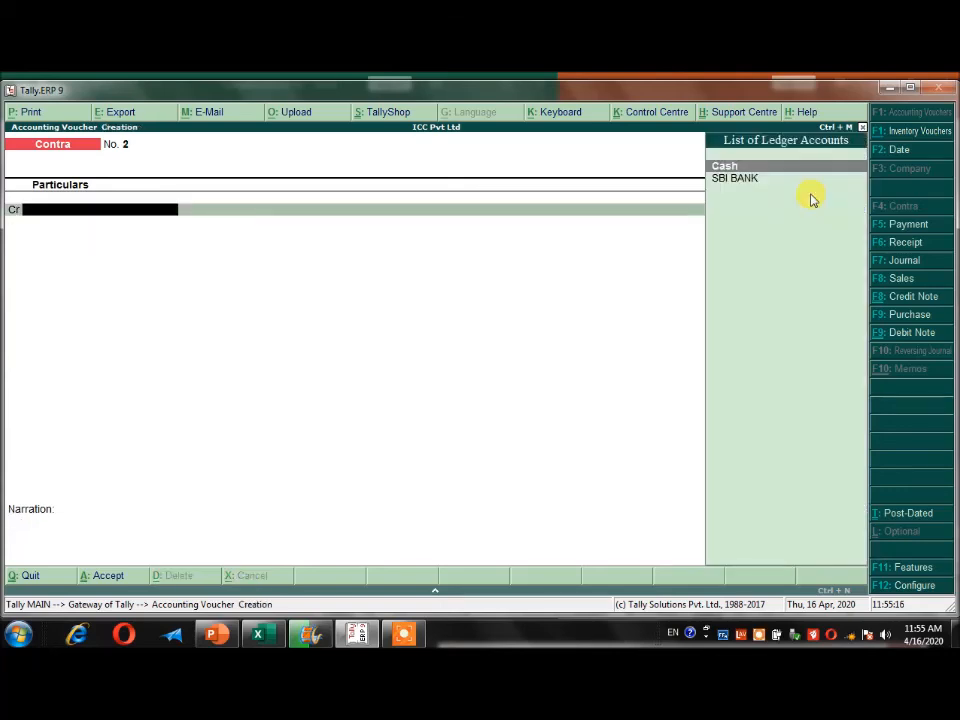
pyautogui.press('Escape')
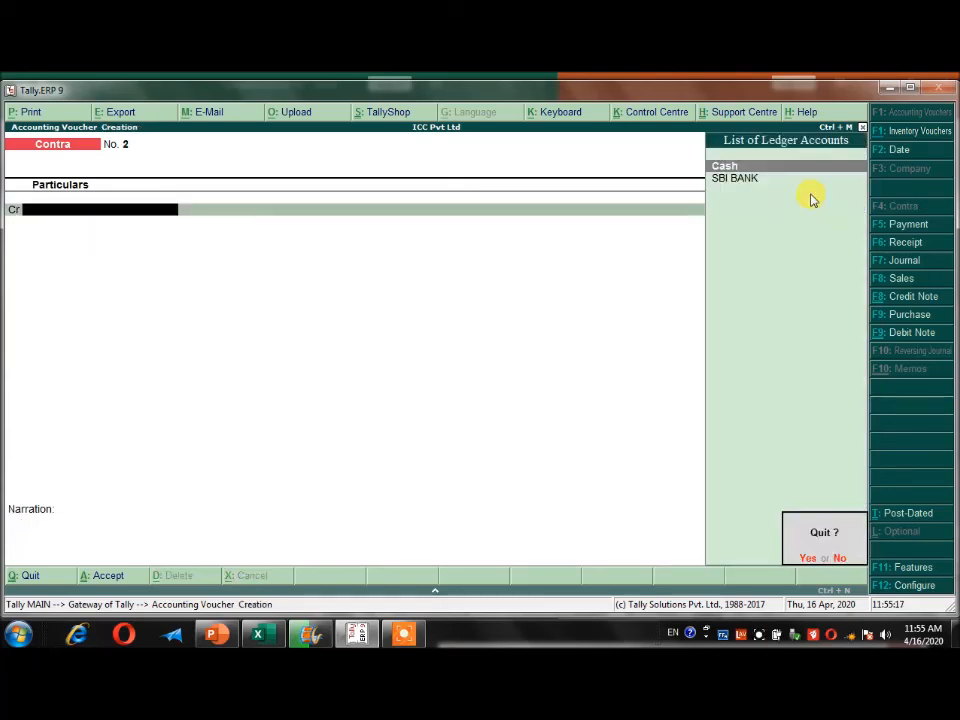
pyautogui.press('y')
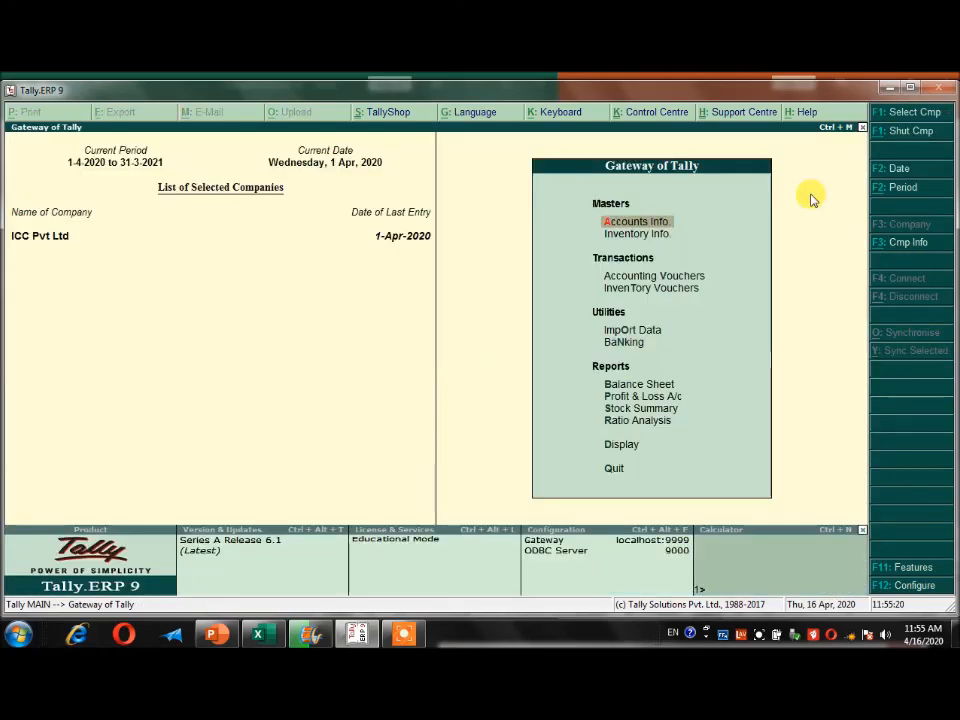
pyautogui.press('Escape')
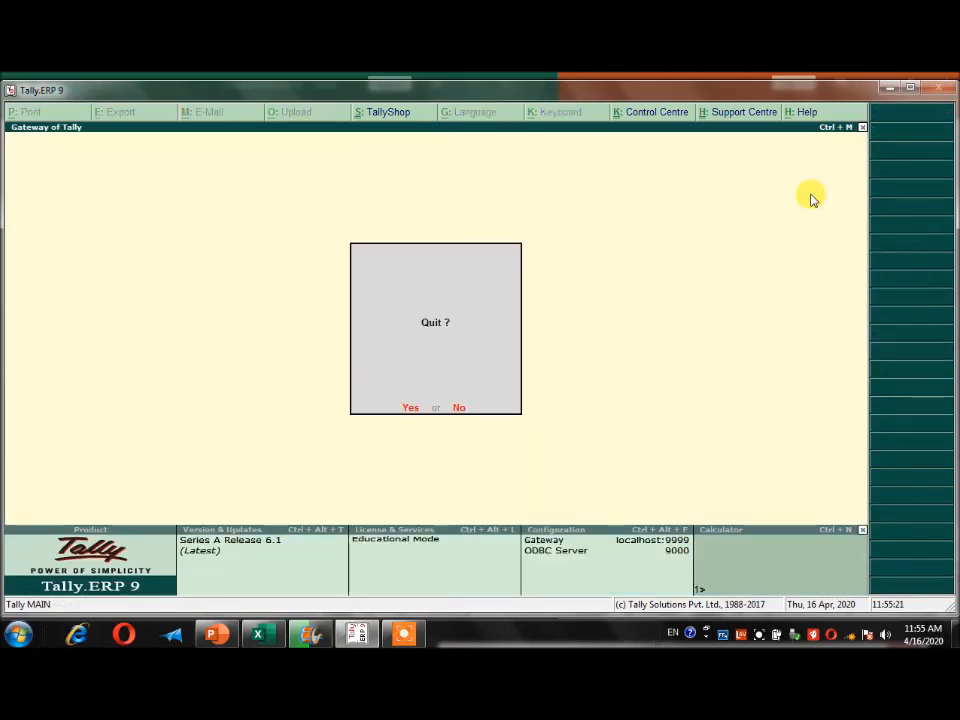
pyautogui.press('n')
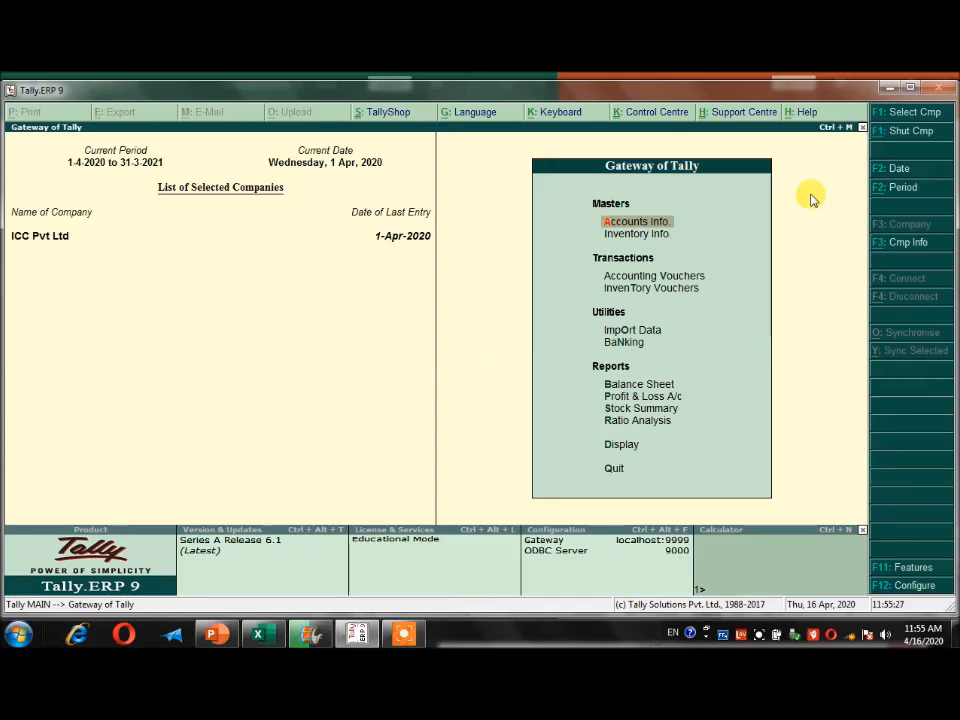
# Display the Day Book to check all vouchers recorded for the day, and close it.
pyautogui.click(614, 446)
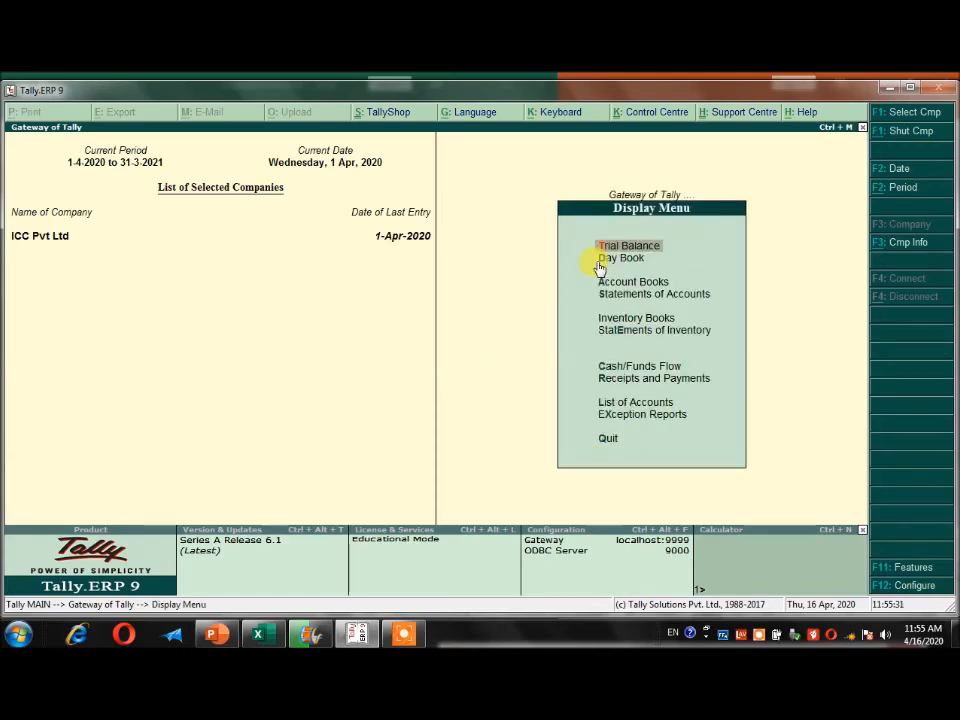
pyautogui.click(620, 258)
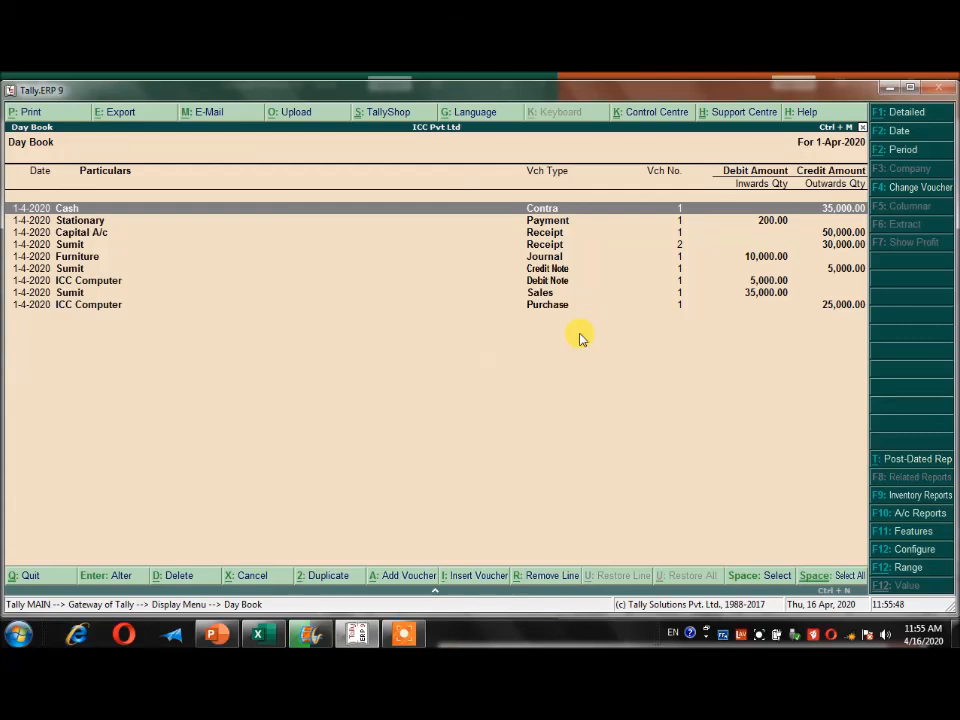
pyautogui.press('Escape')
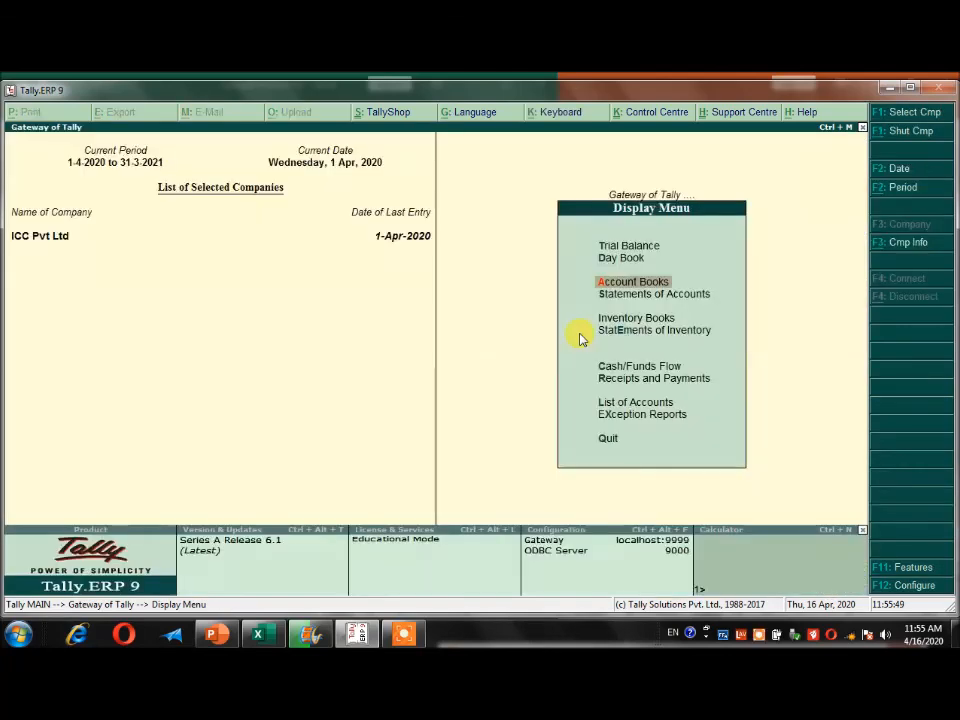
pyautogui.press('f')
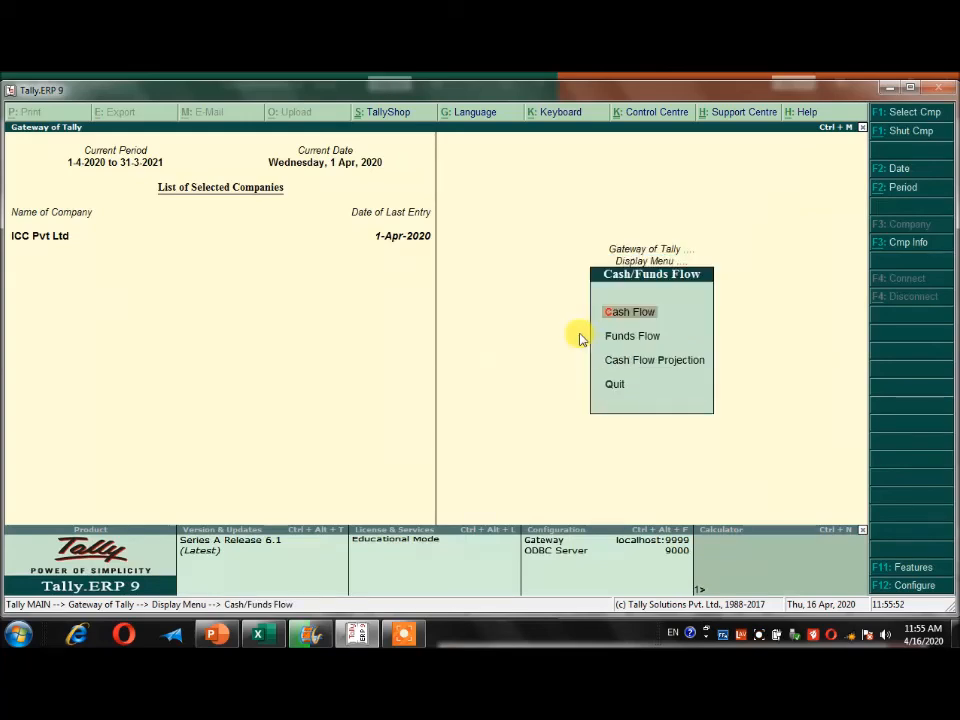
pyautogui.press('Escape')
pyautogui.press('Down')
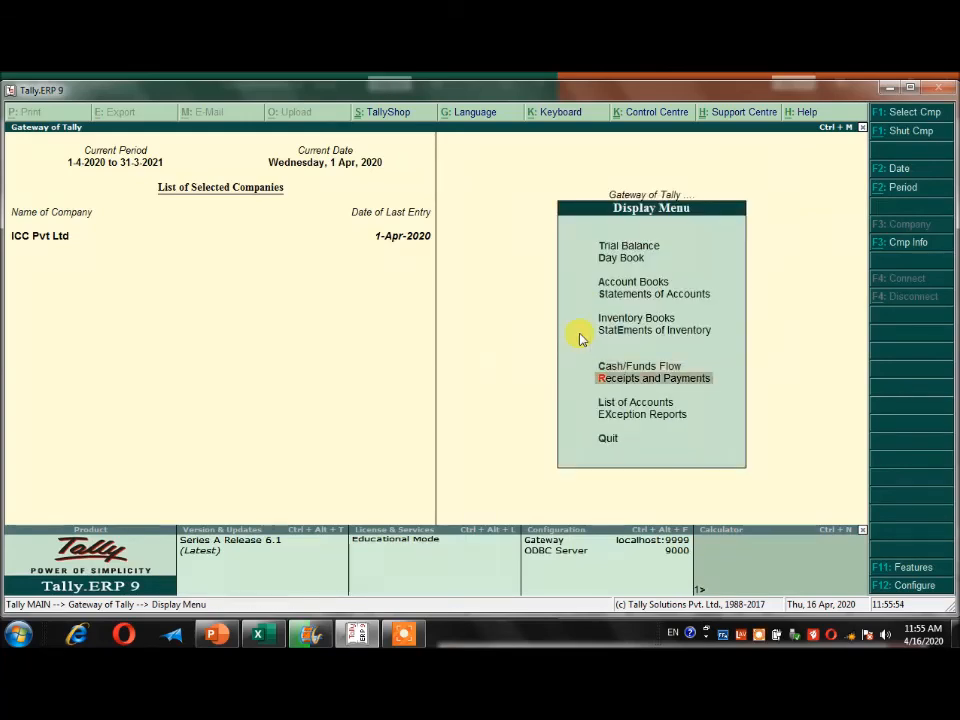
# Display the Cash/Bank Book summary from the Account Books to examine the cash and bank closing balances.
pyautogui.press('Up')
pyautogui.press('Up')
pyautogui.press('Up')
pyautogui.press('Up')
pyautogui.press('Up')
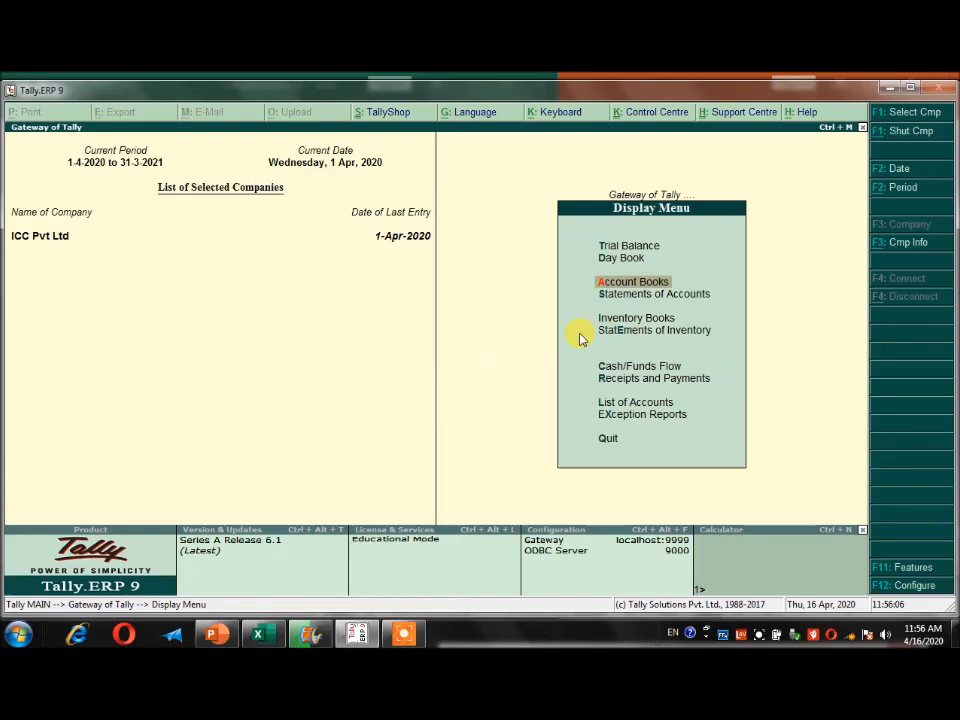
pyautogui.press('Return')
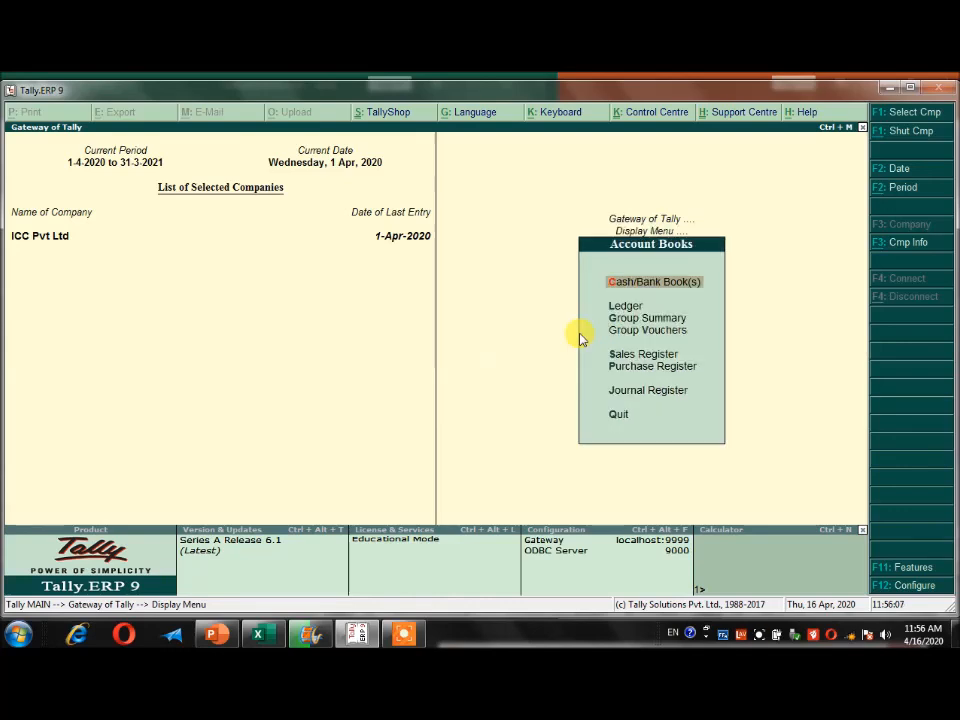
pyautogui.press('Return')
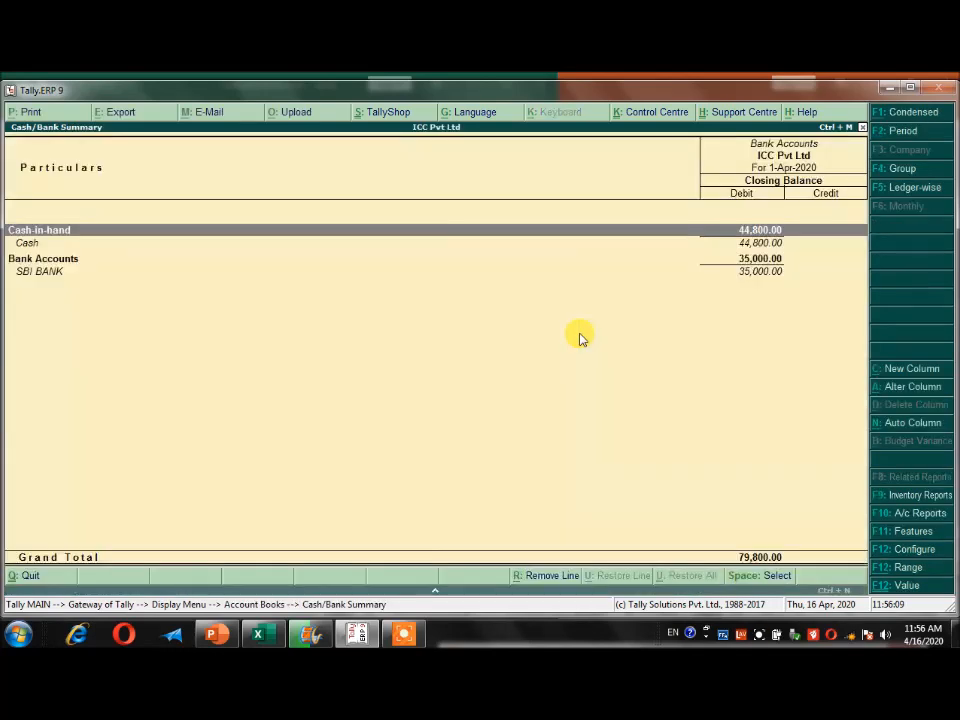